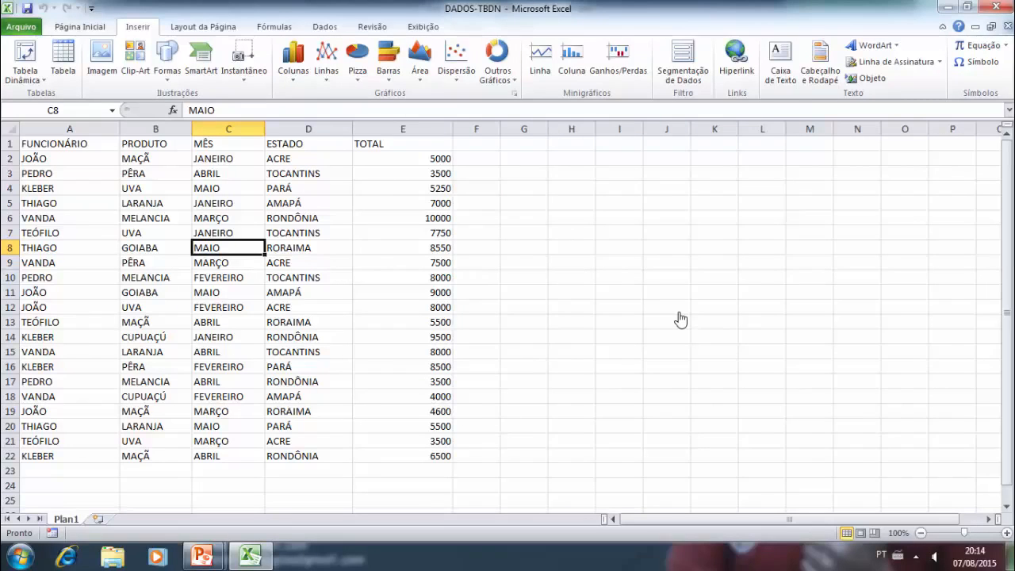
Create a PivotTable from the range Plan1!$A$1:$E$22 on a new worksheet
click(225, 295)
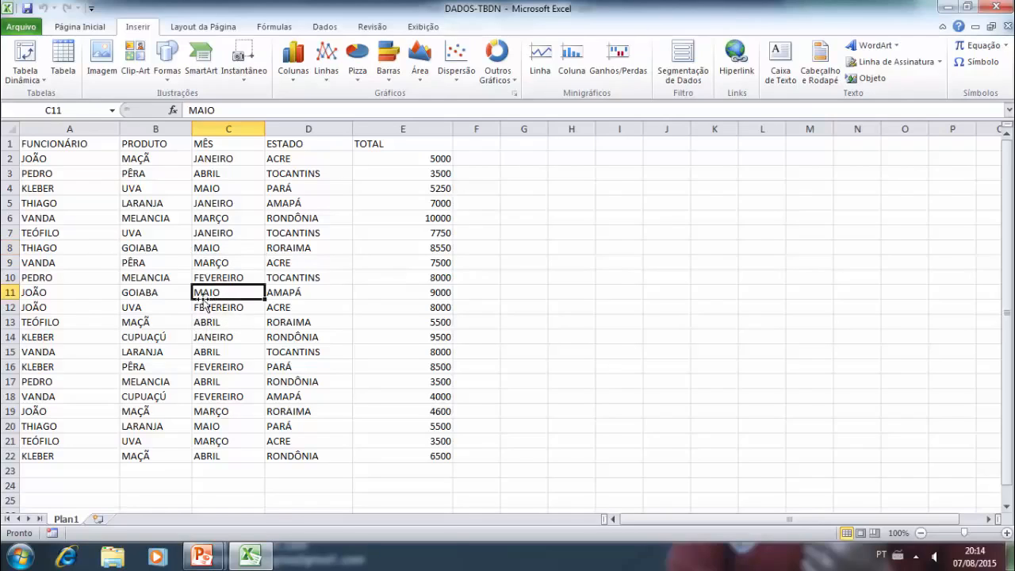
click(95, 237)
click(221, 248)
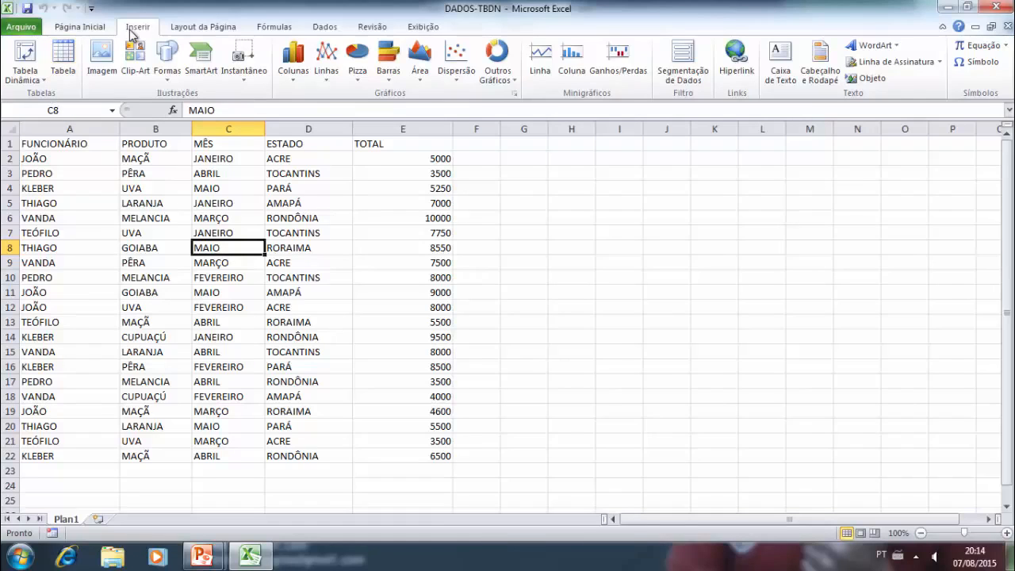
click(26, 54)
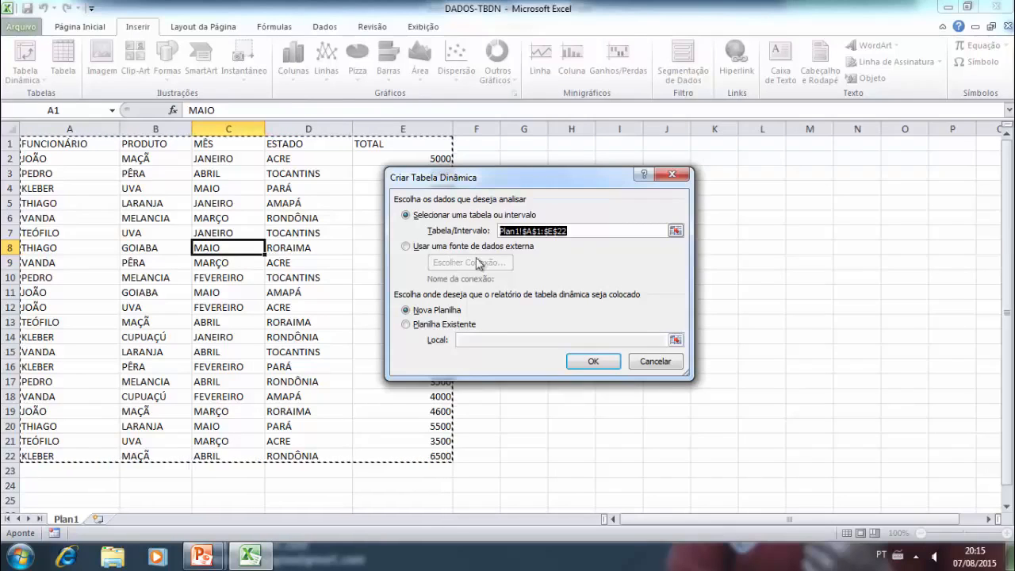
drag(515, 179, 623, 169)
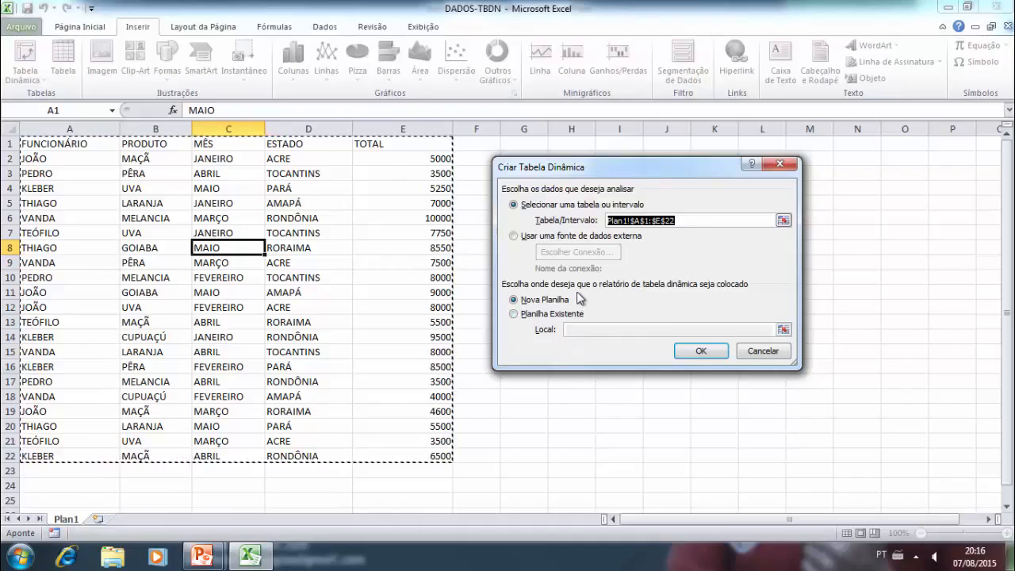
click(703, 351)
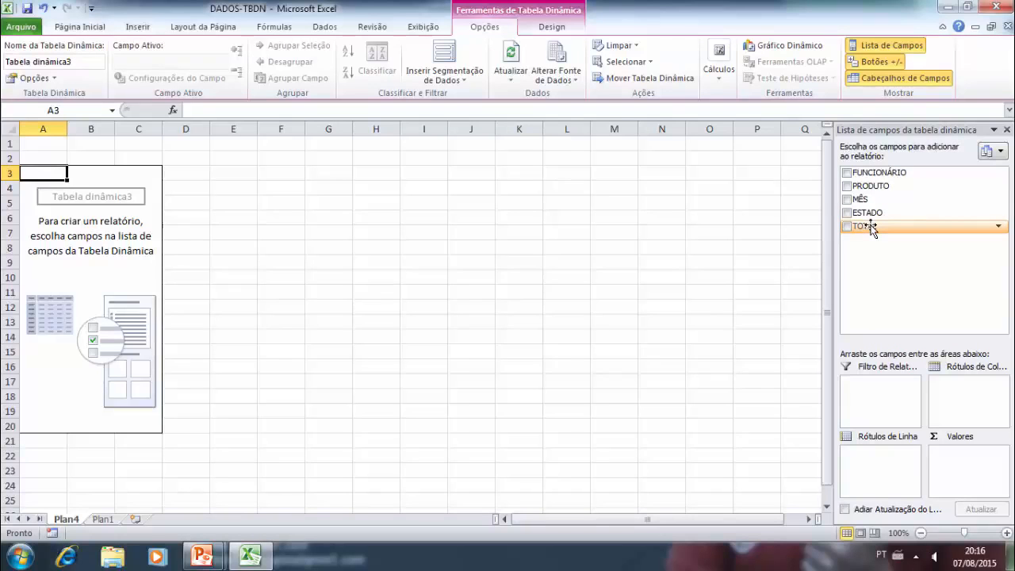
Review the source data on Plan1, and hide and restore the PivotTable field list on Plan4
click(99, 521)
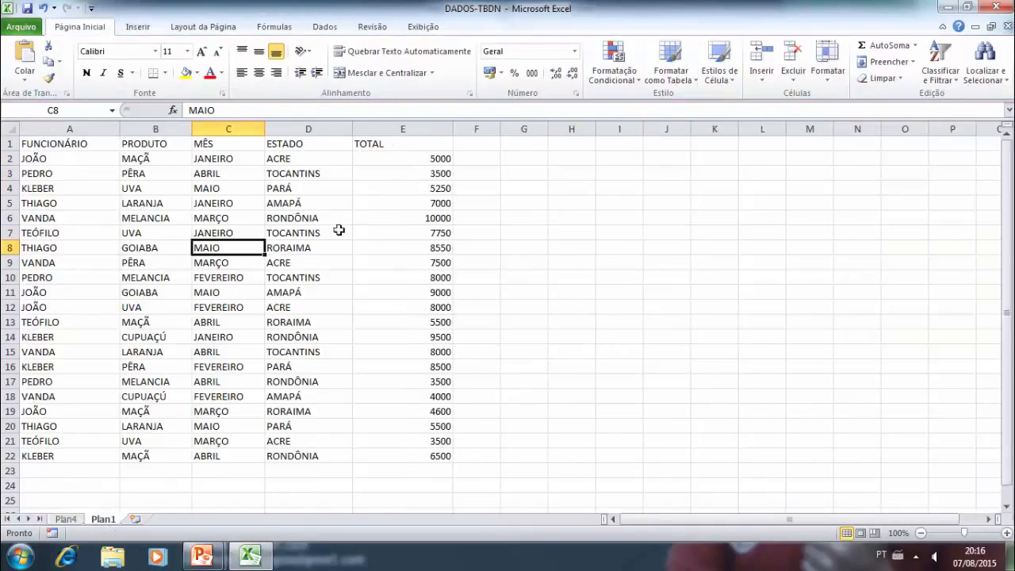
click(65, 520)
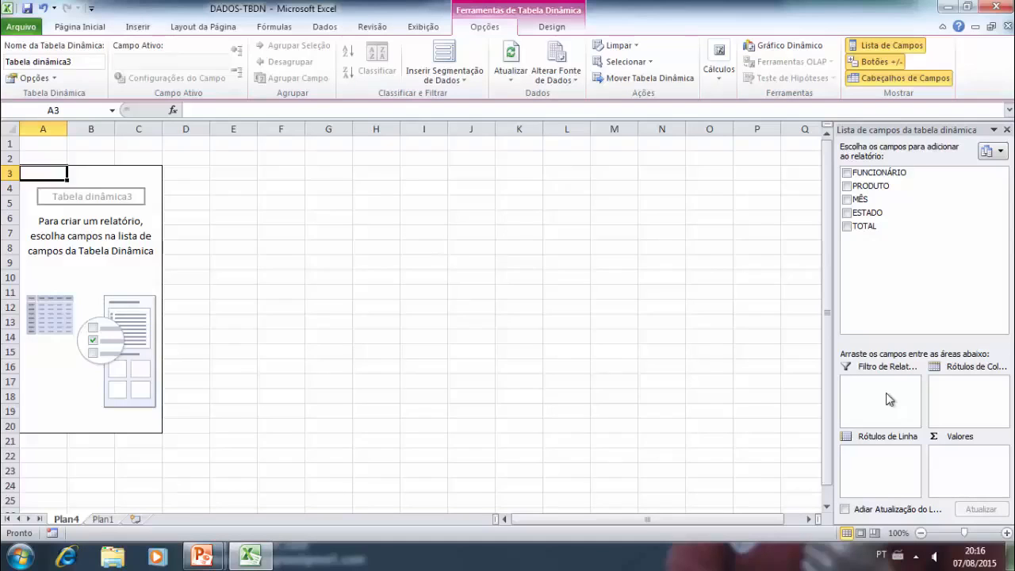
click(867, 47)
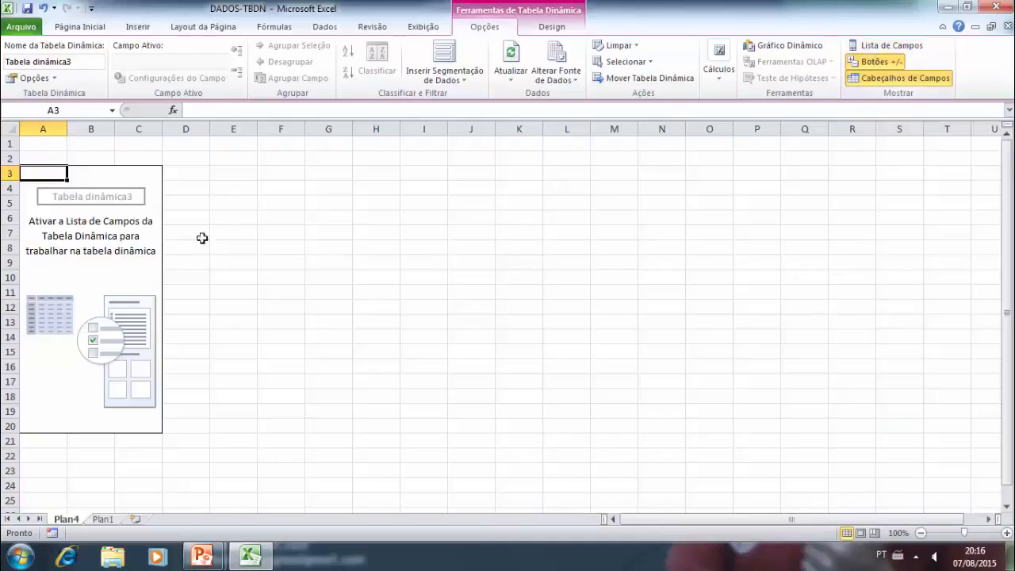
click(900, 48)
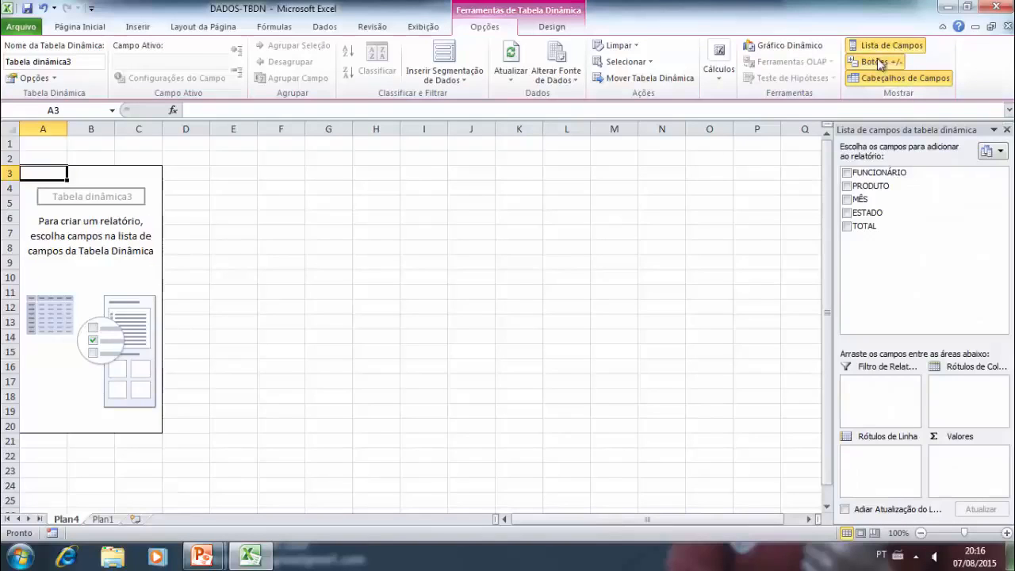
Try the side-by-side, fields-only, 2 by 2 and 1 by 4 layouts of the field list, and return to stacked fields and areas
click(989, 153)
click(907, 194)
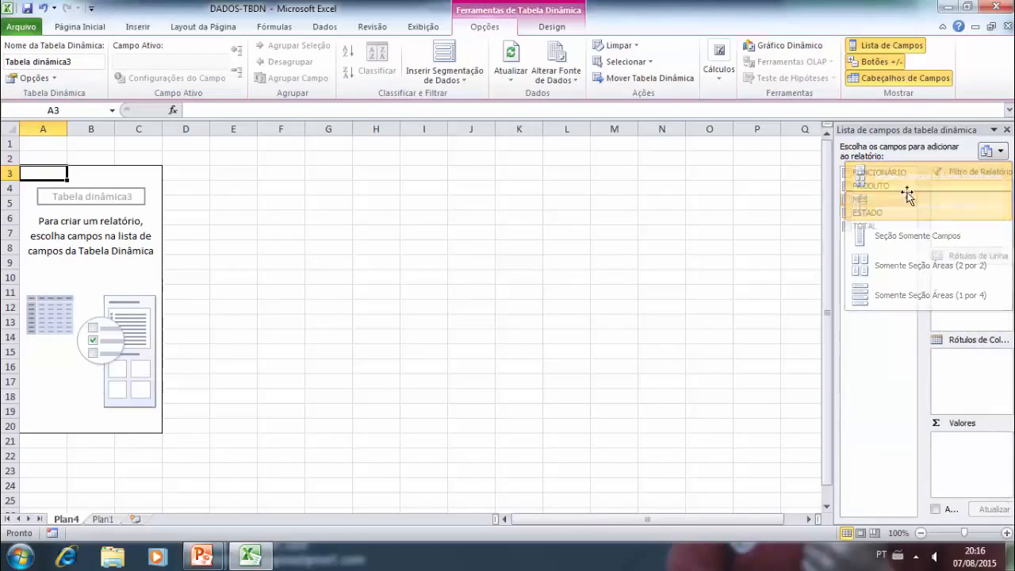
click(993, 153)
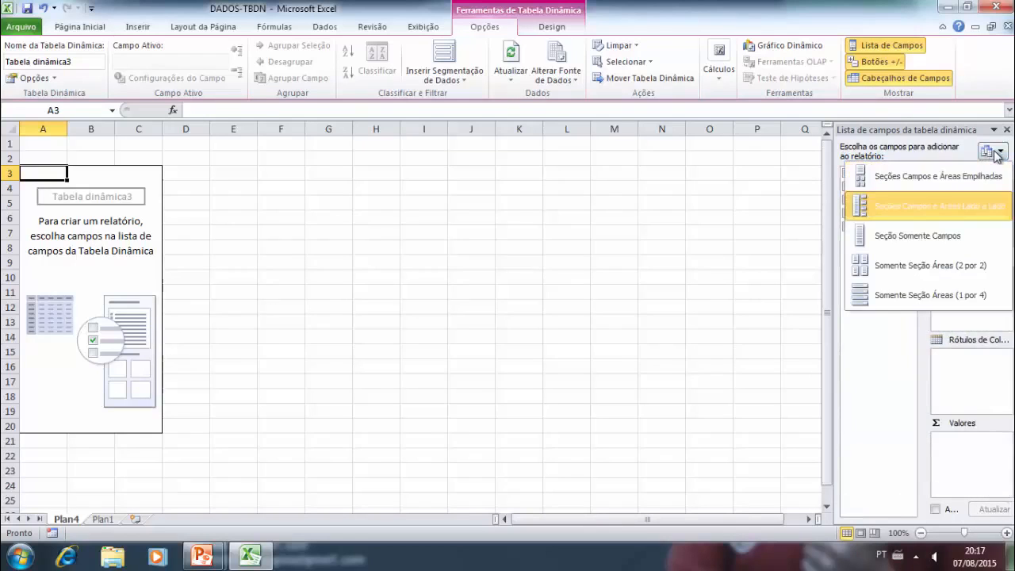
click(942, 238)
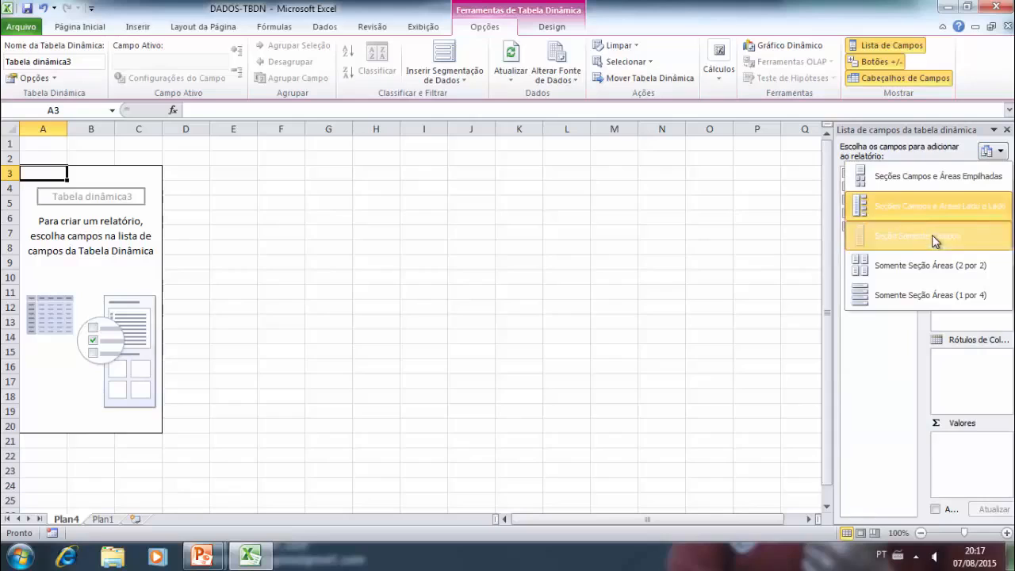
click(1001, 152)
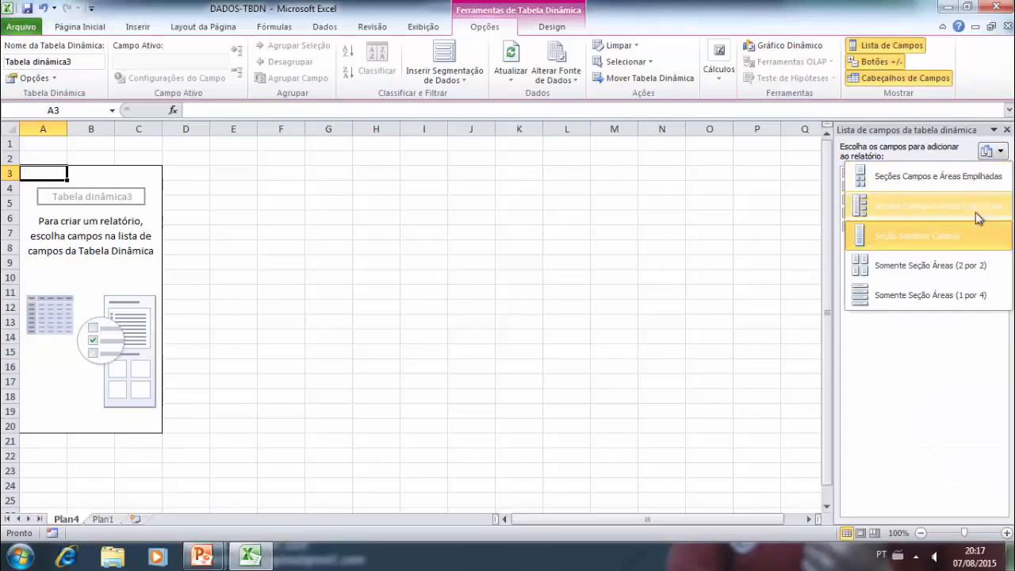
click(920, 266)
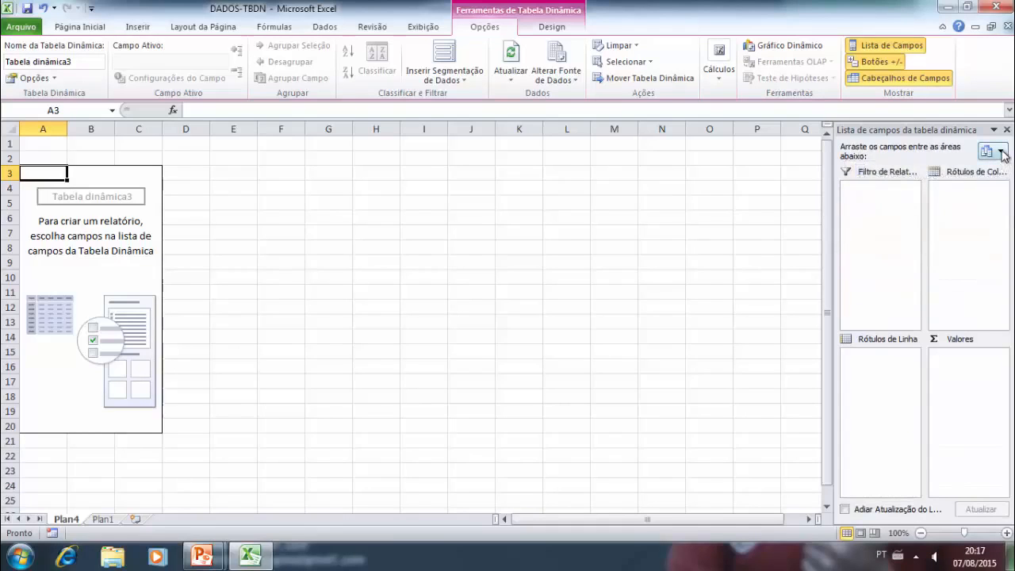
click(1001, 152)
click(932, 295)
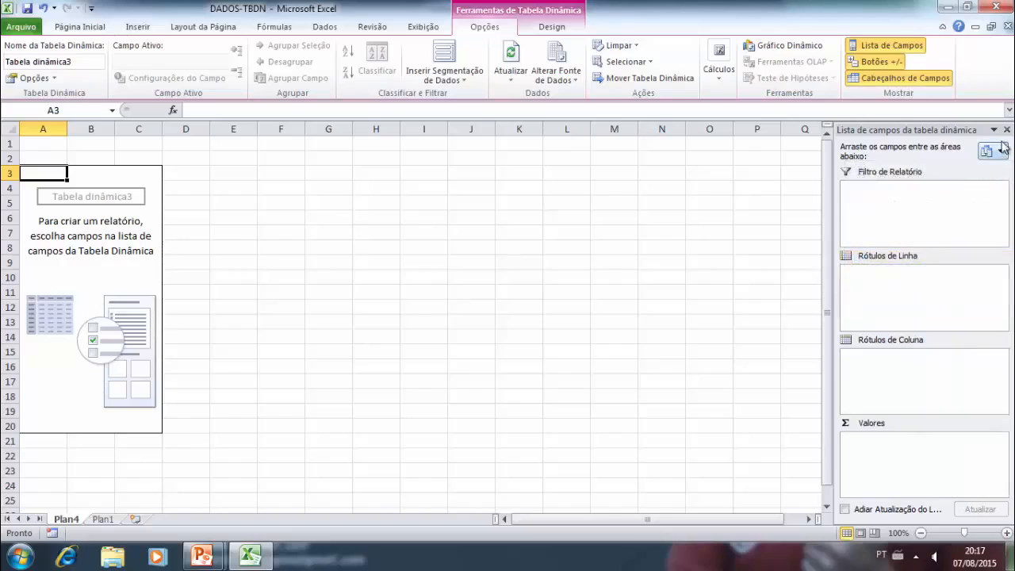
click(1001, 154)
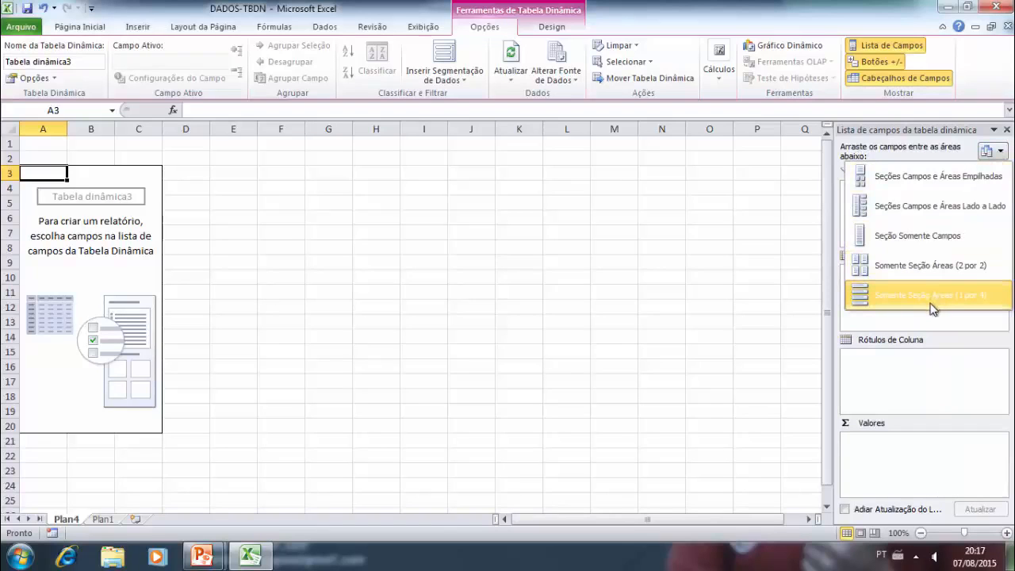
click(925, 179)
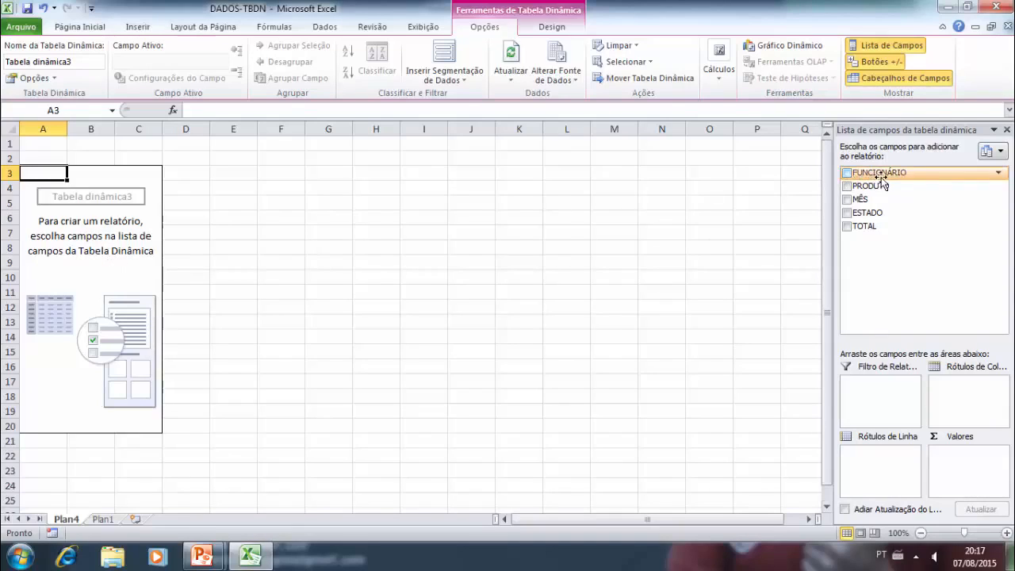
Add FUNCIONÁRIO to the PivotTable's row labels and TOTAL to its values, checking the source data on Plan1 in between
drag(885, 179, 884, 466)
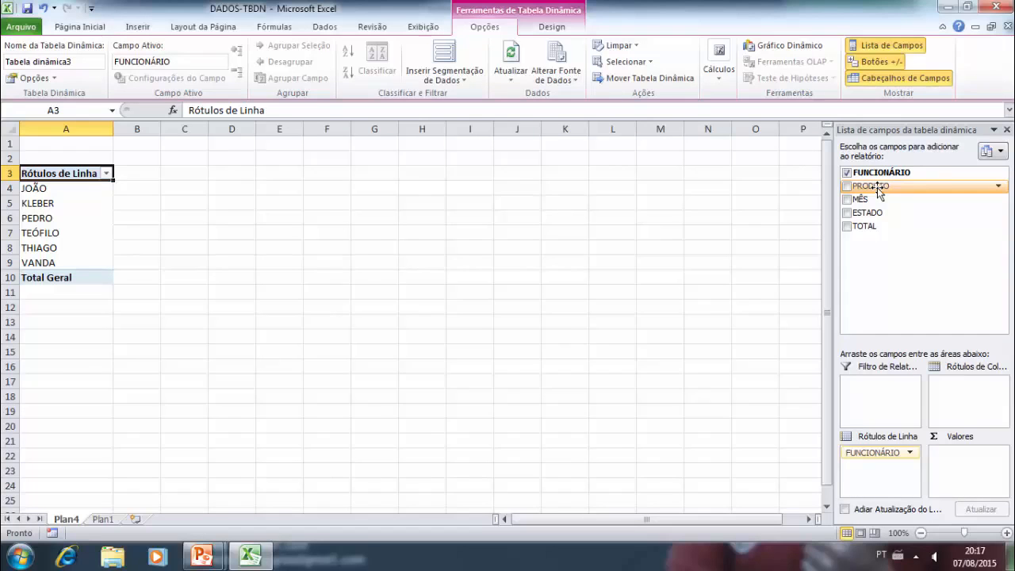
click(103, 518)
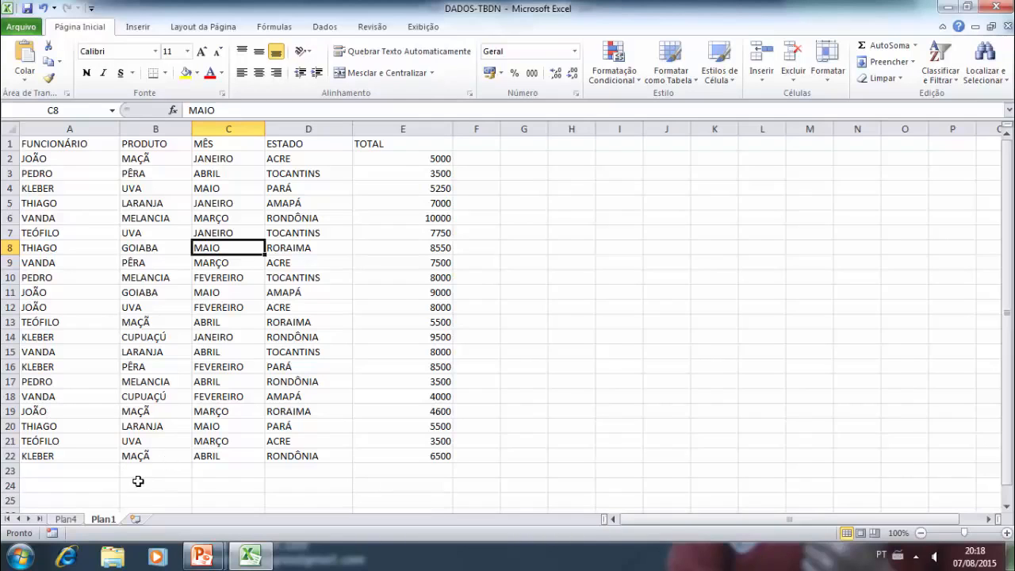
click(65, 518)
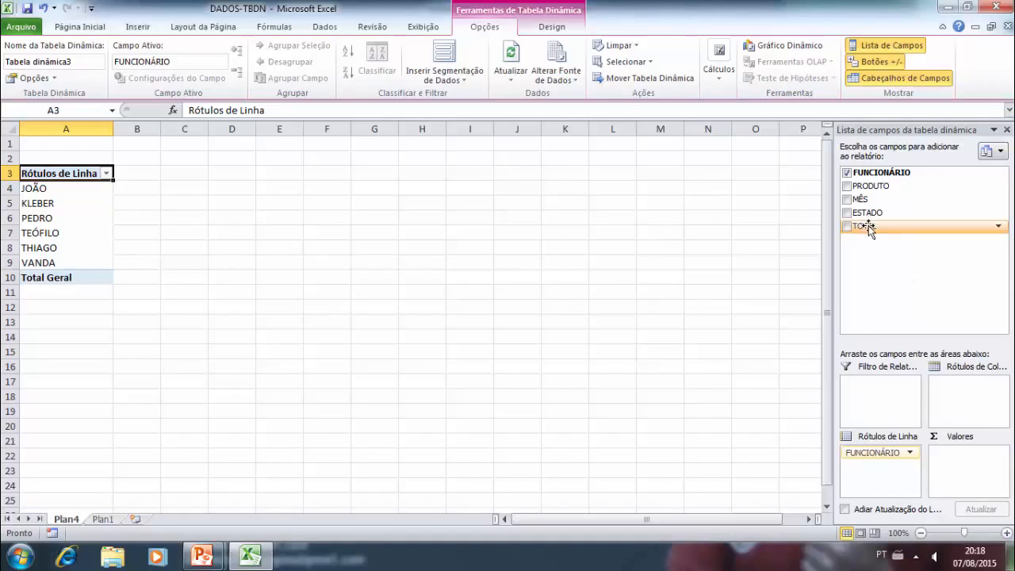
drag(878, 227, 963, 456)
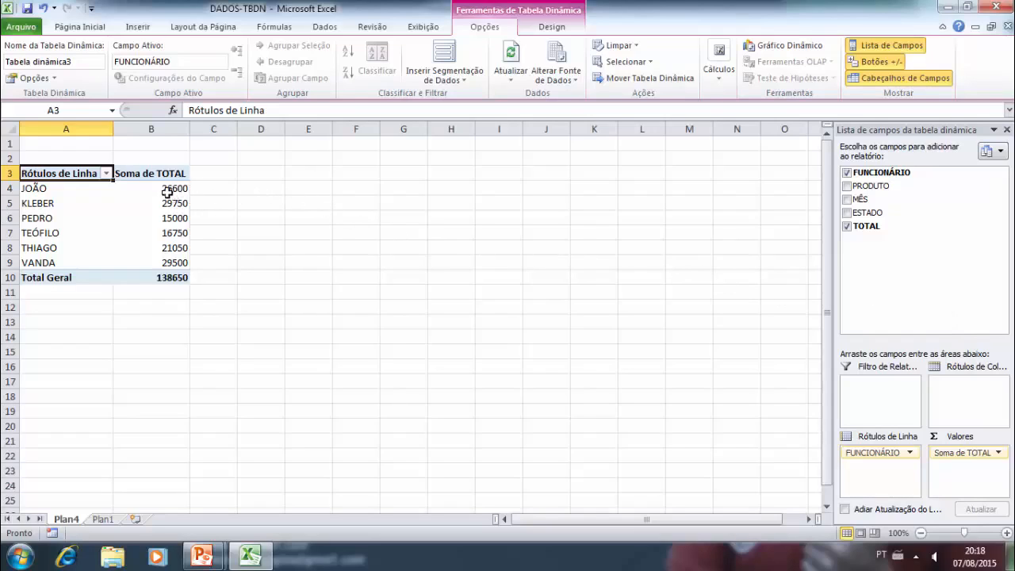
Try applying the Moeda format directly to the total cells B4:B10 and undo it
mouse_move(160, 190)
drag(169, 190, 158, 279)
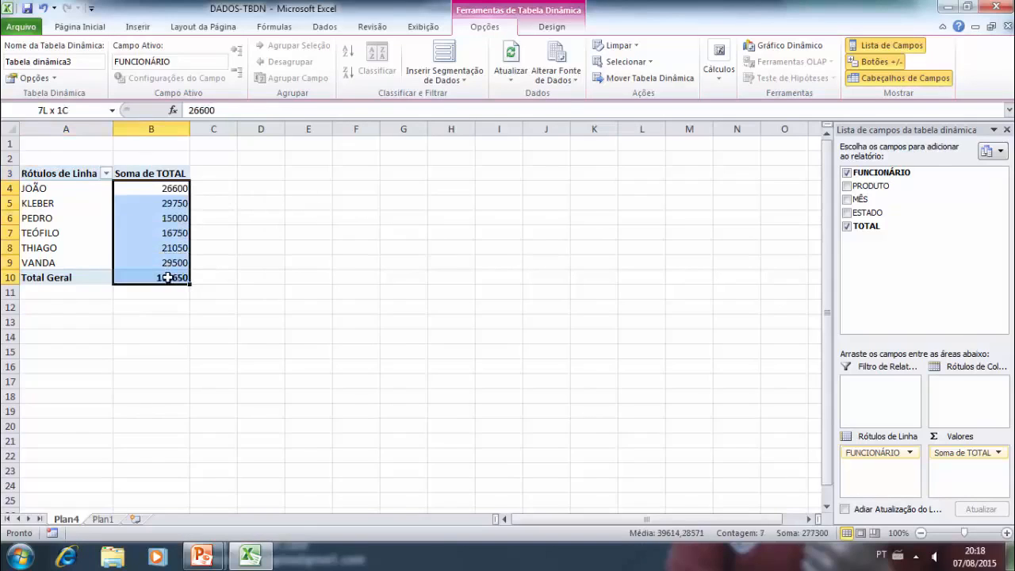
click(89, 31)
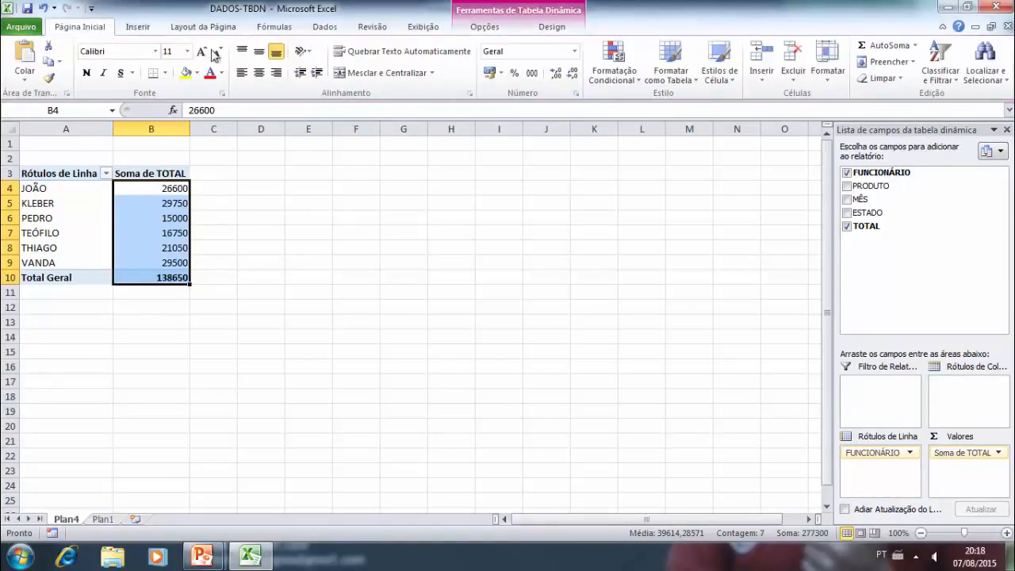
click(575, 50)
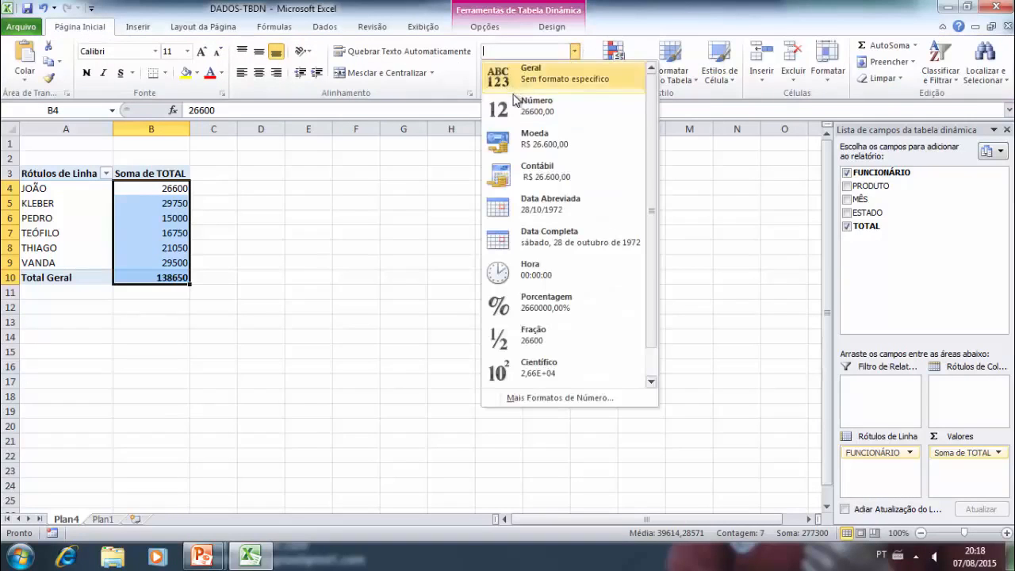
click(535, 144)
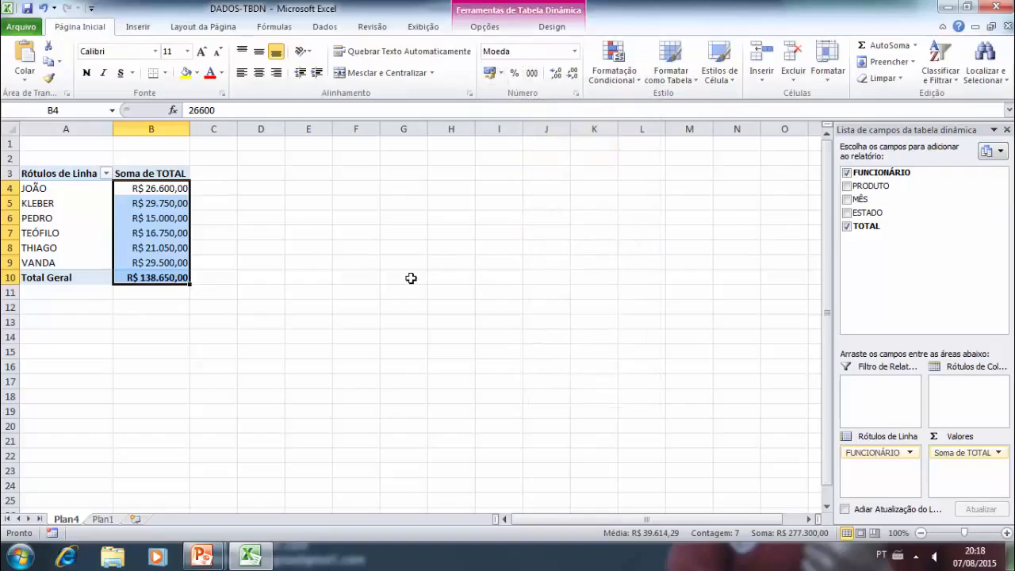
click(362, 260)
key(ctrl+z)
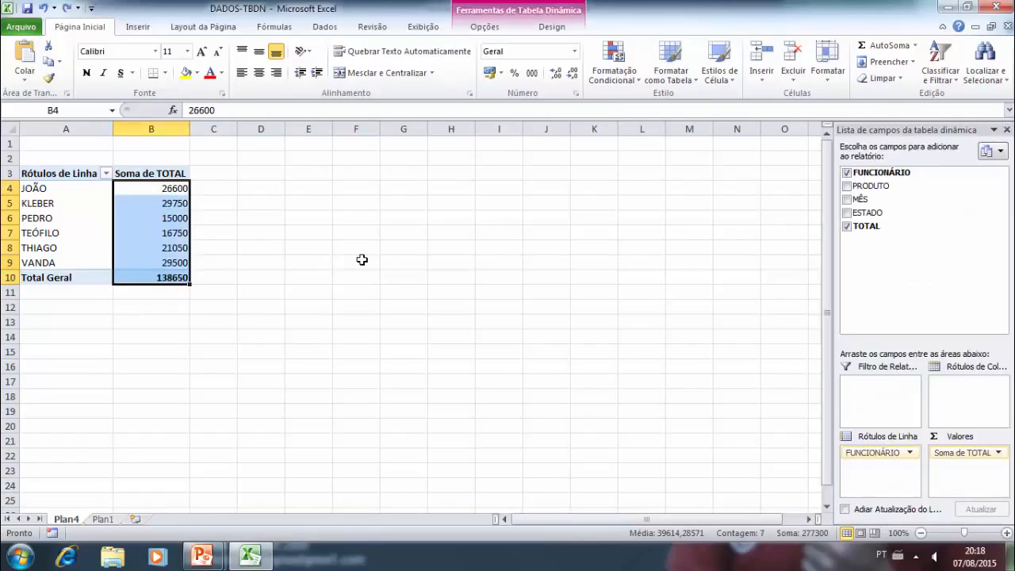
Set the number format of the Soma de TOTAL value field to Moeda in its field settings
click(999, 454)
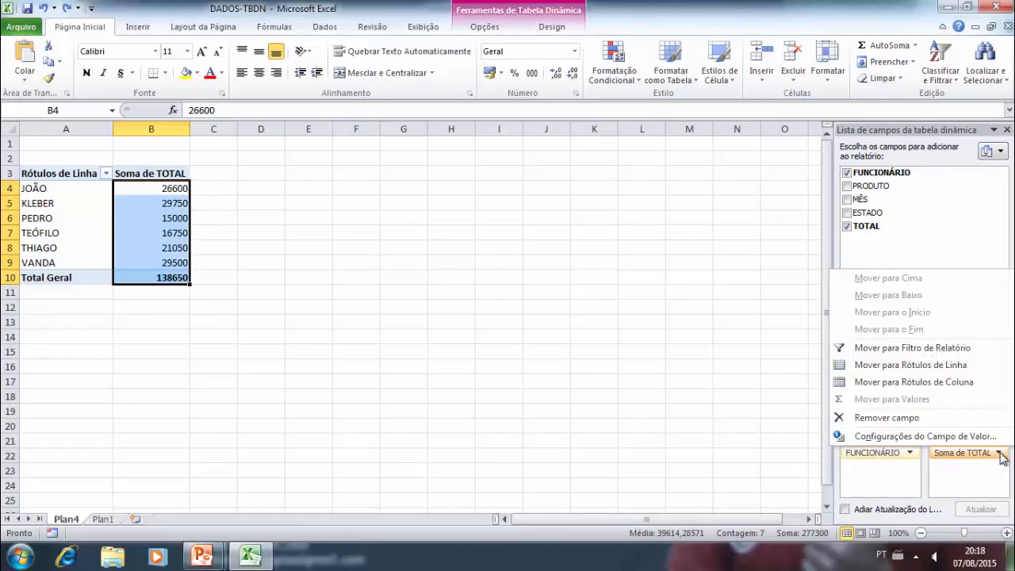
click(921, 438)
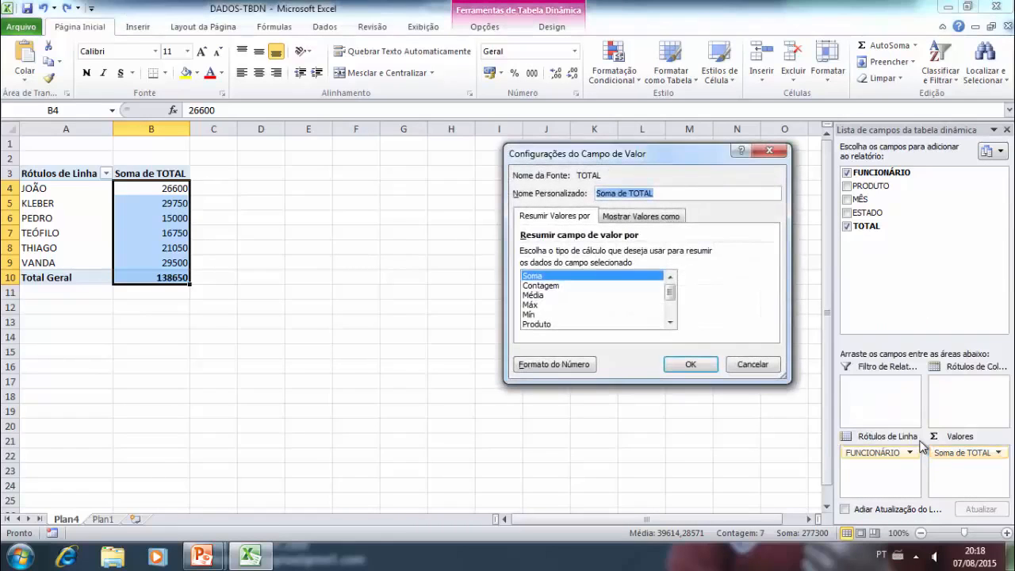
click(563, 367)
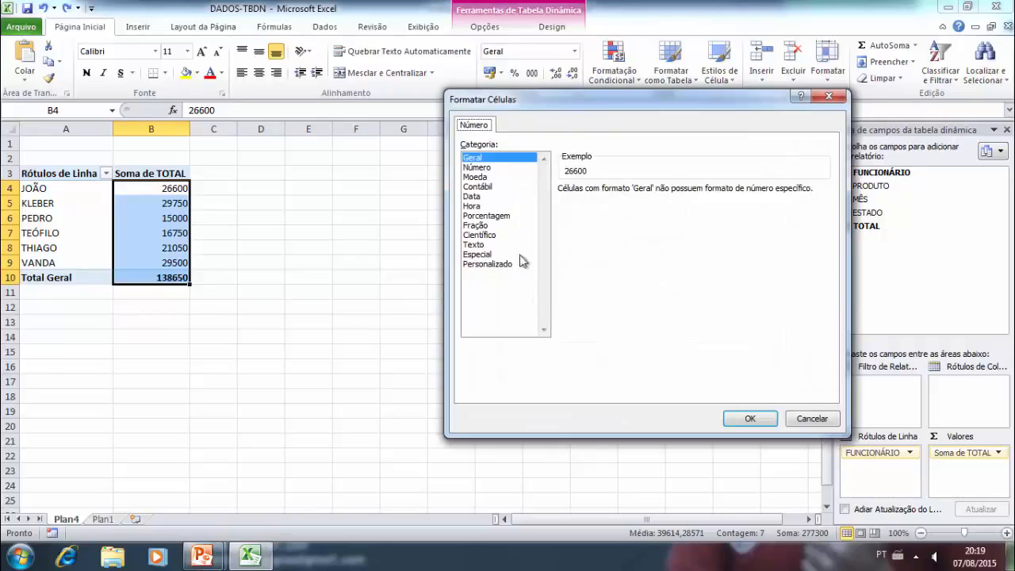
click(484, 177)
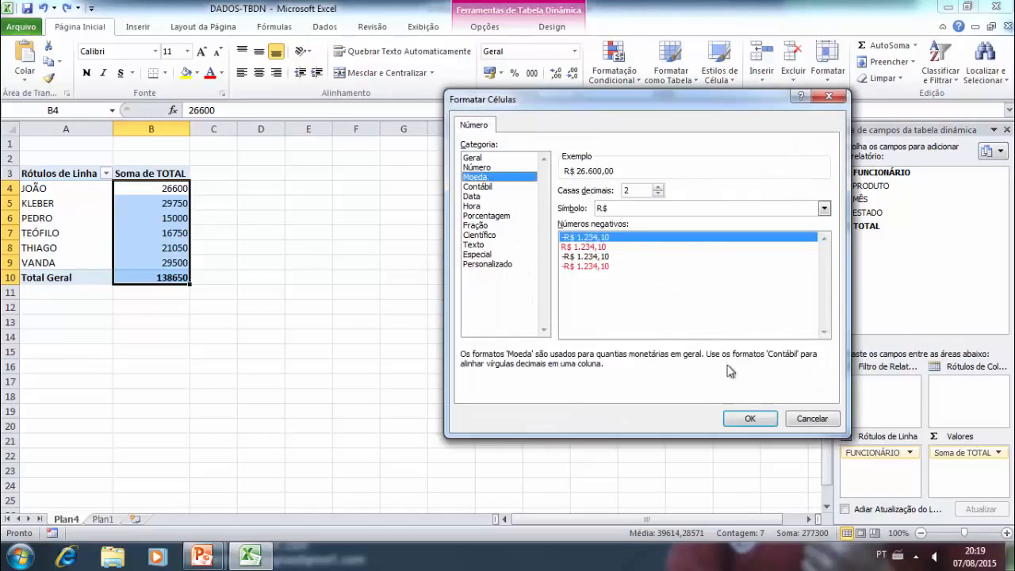
click(750, 419)
click(690, 365)
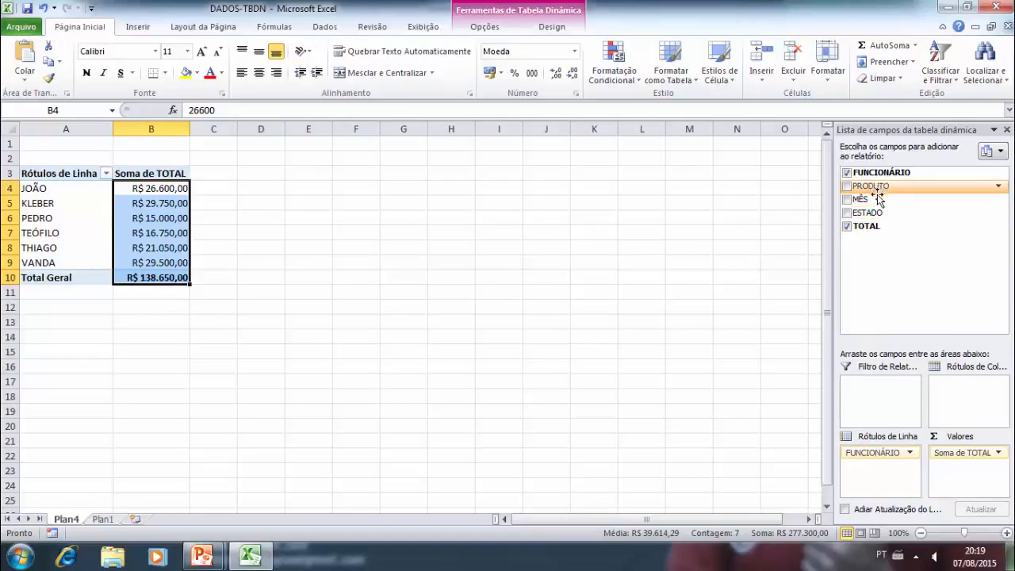
Add MÊS as a report filter and filter the PivotTable to JANEIRO
drag(867, 202, 880, 387)
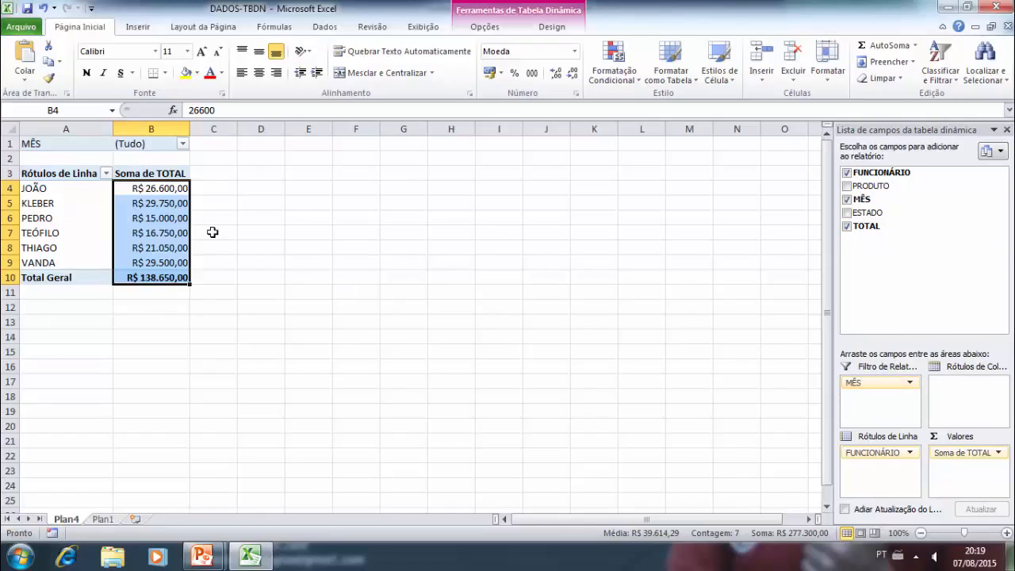
click(182, 144)
click(59, 190)
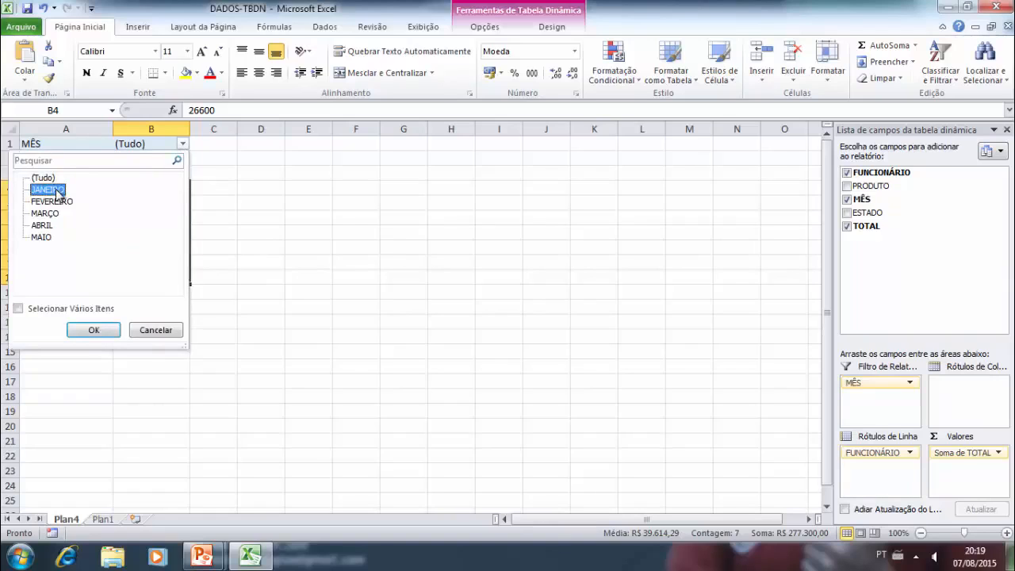
click(92, 328)
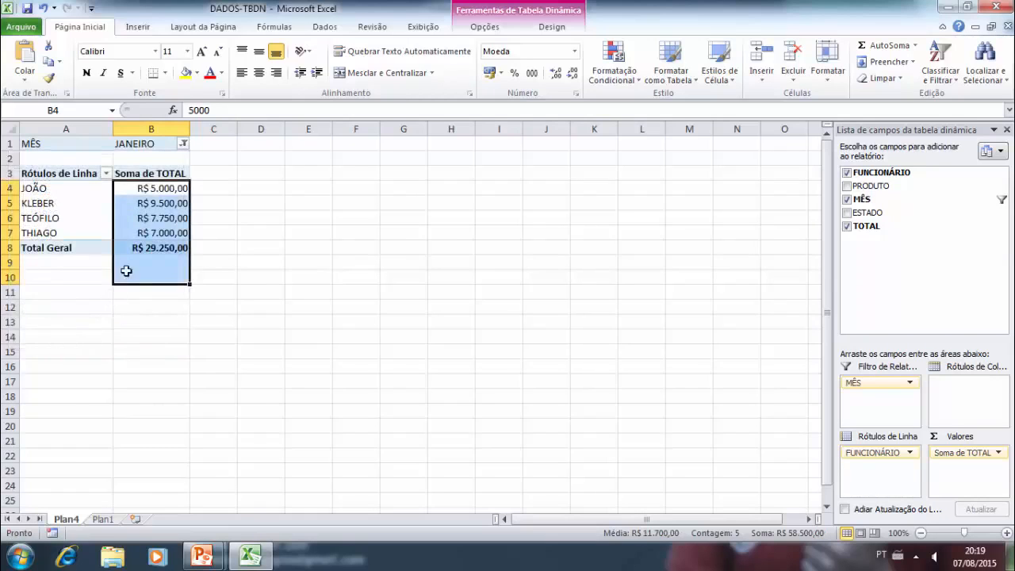
click(223, 188)
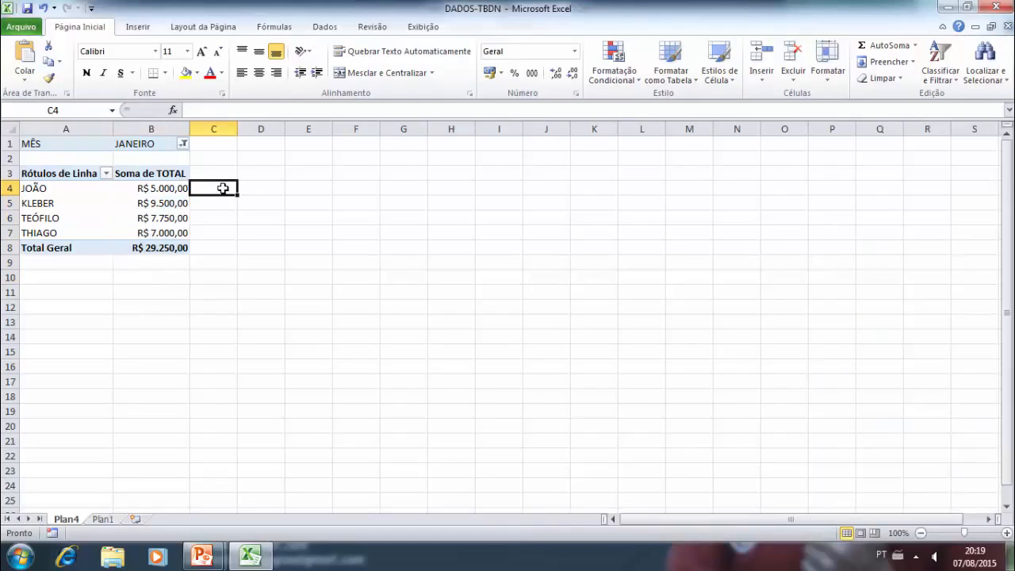
Add PRODUTO to the PivotTable's row labels below FUNCIONÁRIO and reset the MÊS filter to (Tudo)
click(141, 199)
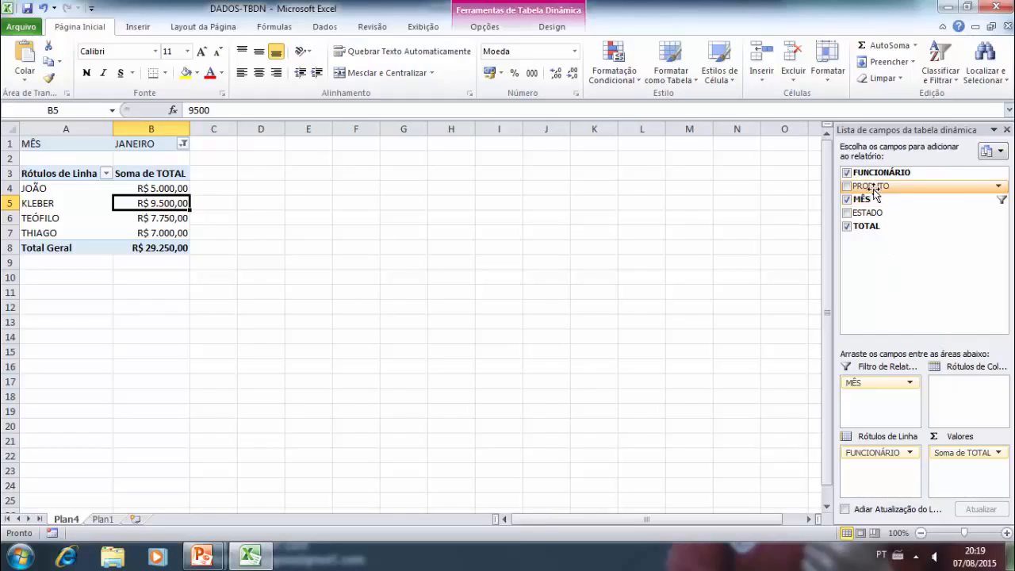
drag(874, 191, 888, 467)
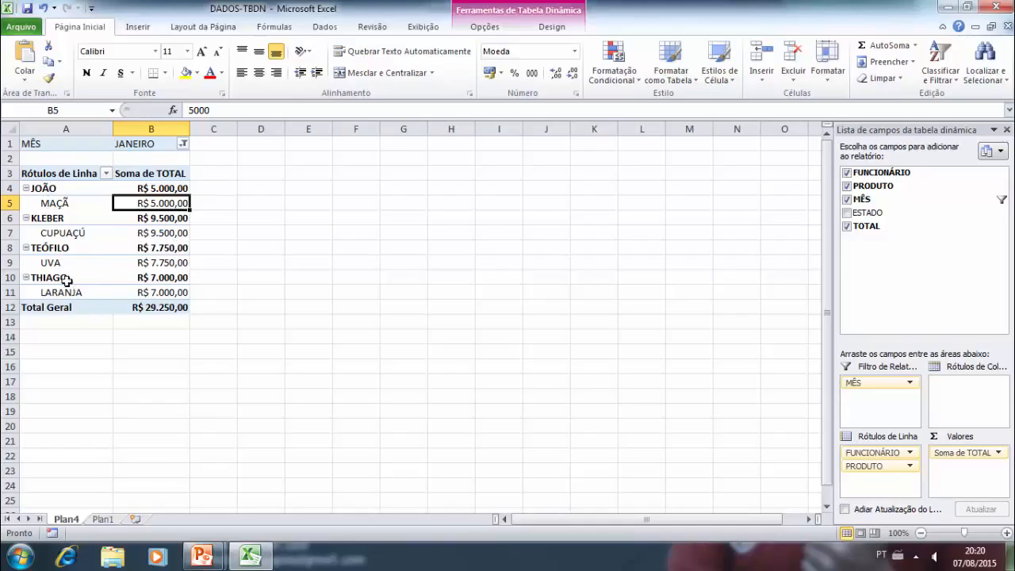
click(183, 145)
click(46, 179)
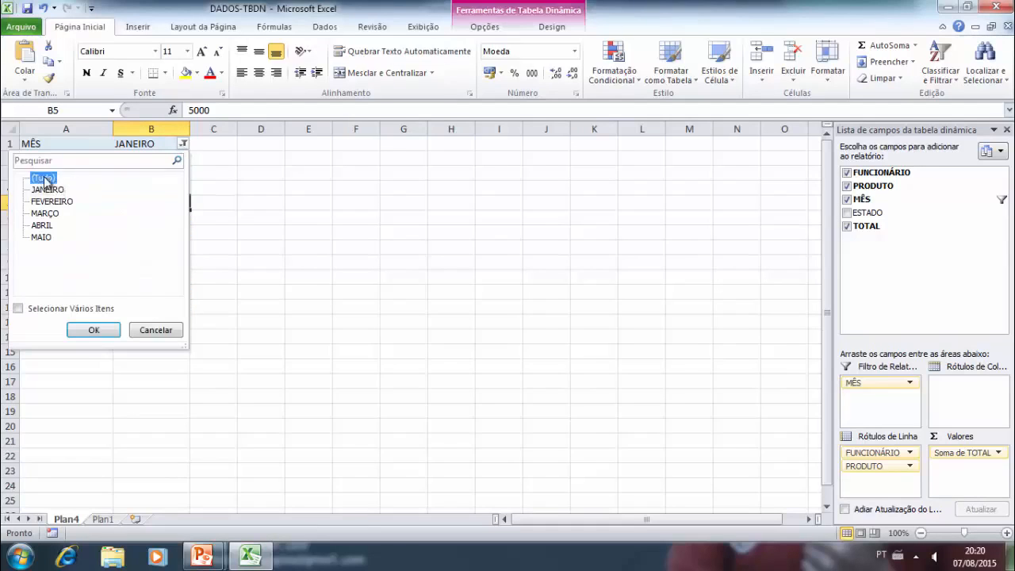
click(95, 329)
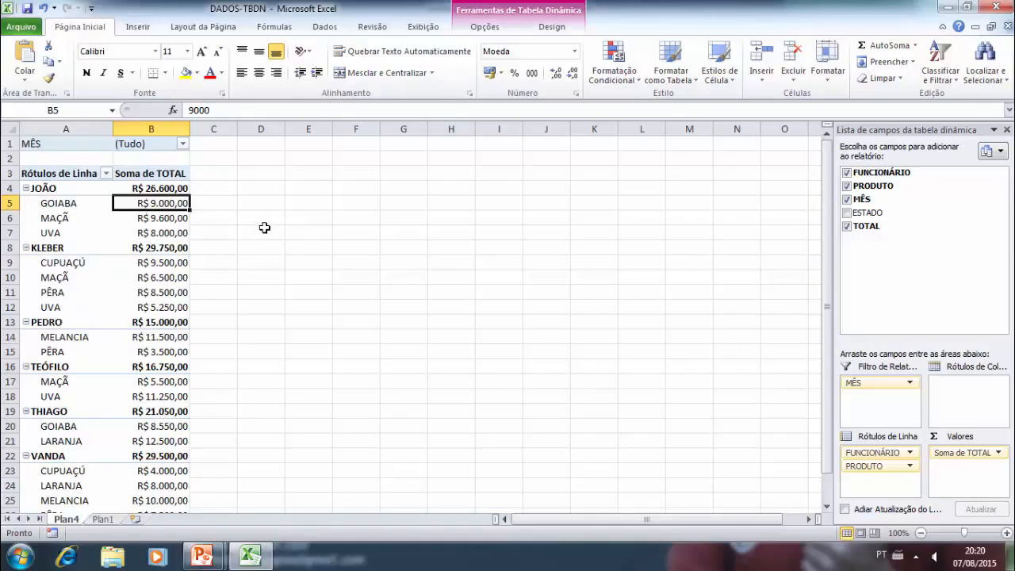
scroll(264, 228, down, 2)
scroll(263, 226, up, 1)
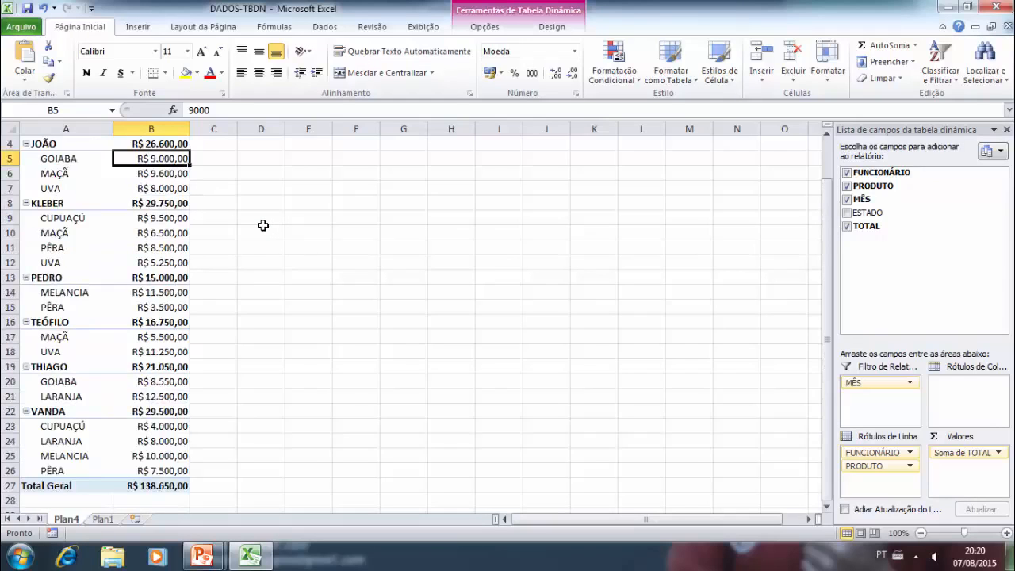
scroll(263, 225, up, 1)
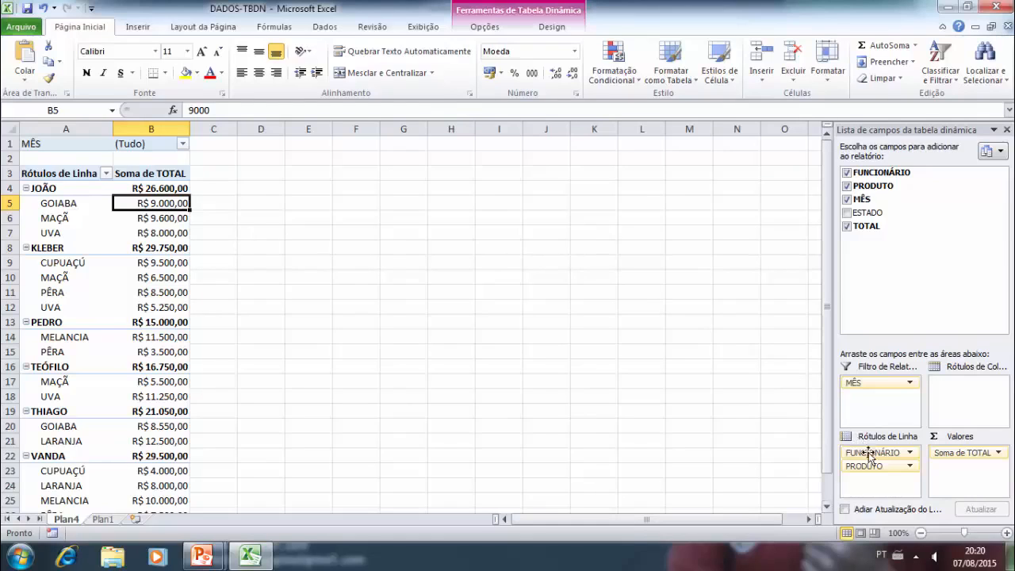
Place PRODUTO above FUNCIONÁRIO in the row labels, and after that move PRODUTO to the column labels
mouse_move(875, 469)
mouse_down()
mouse_move(913, 442)
mouse_move(877, 443)
mouse_move(875, 454)
mouse_up()
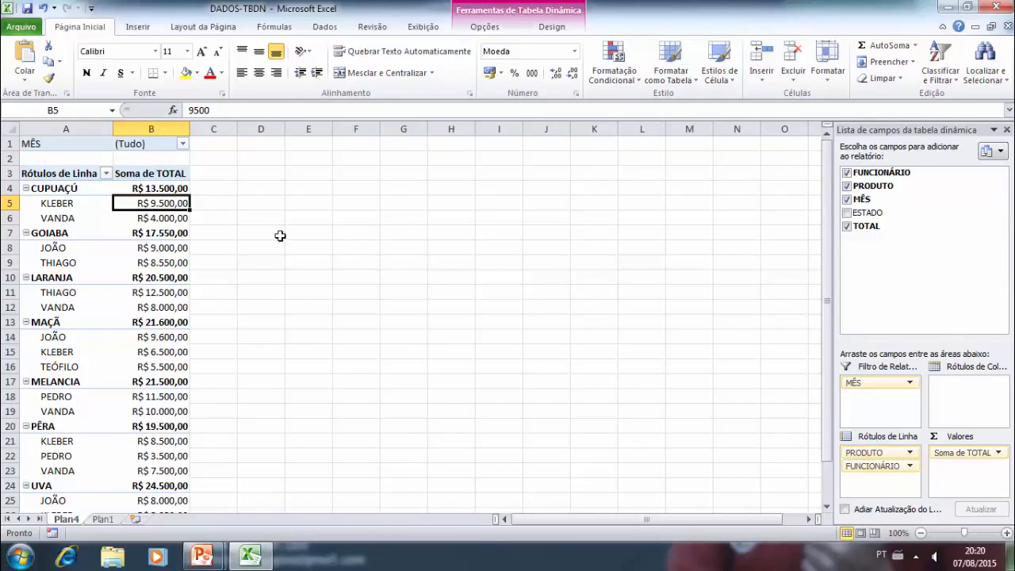
drag(874, 458, 963, 401)
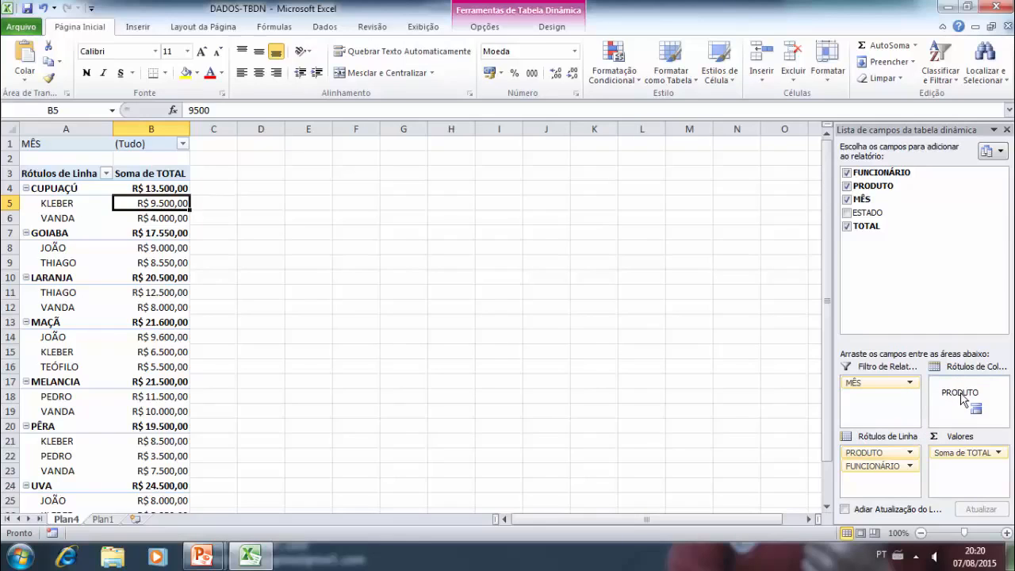
drag(962, 400, 961, 396)
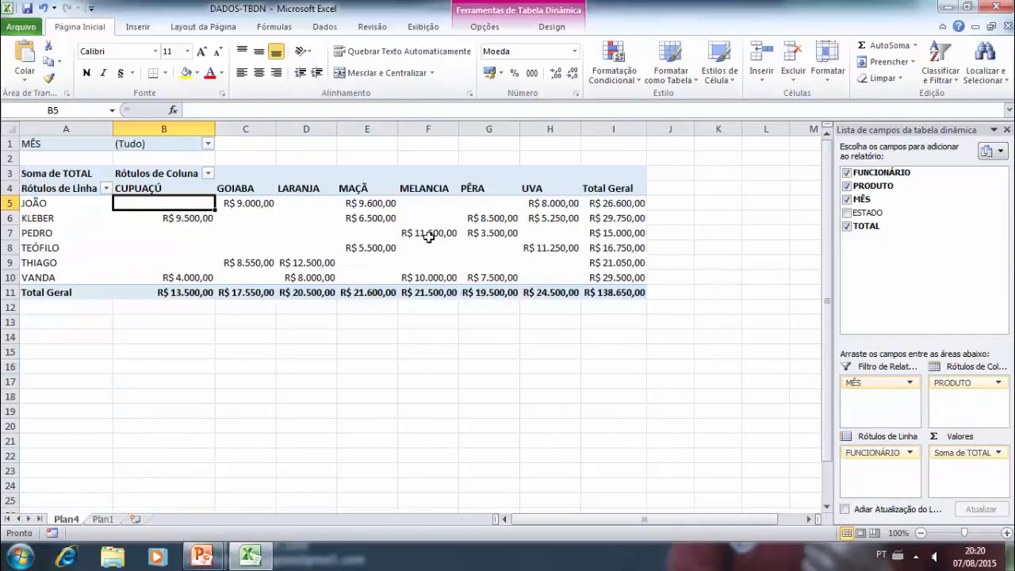
Add ESTADO as a second report filter below MÊS and filter MÊS to JANEIRO
mouse_move(428, 237)
drag(864, 214, 878, 400)
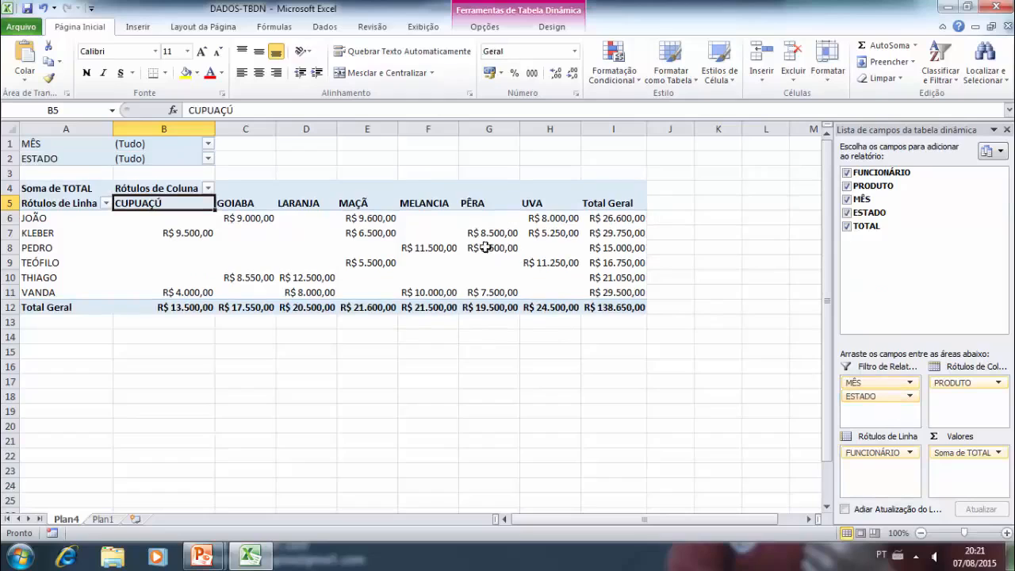
click(207, 145)
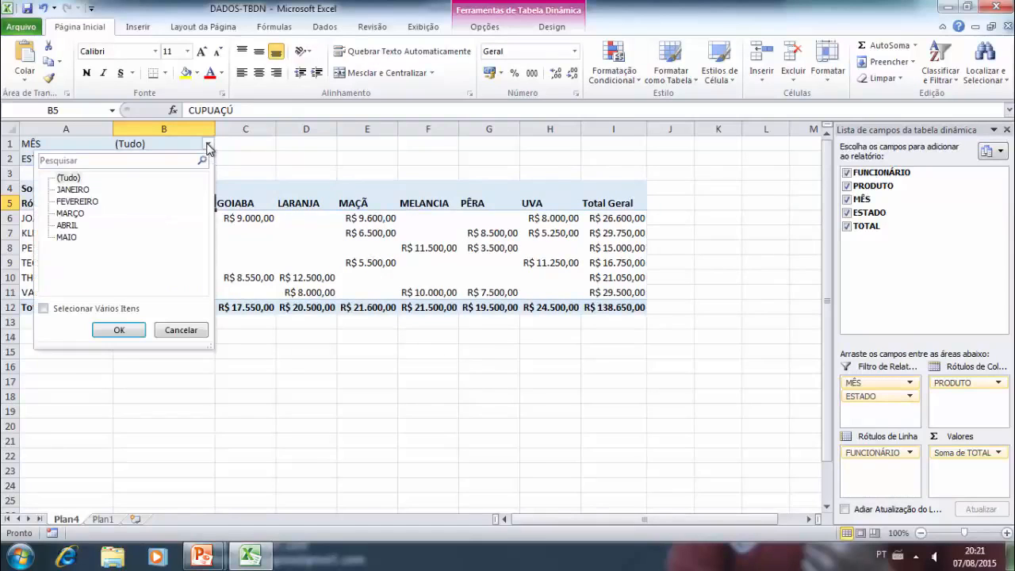
click(75, 192)
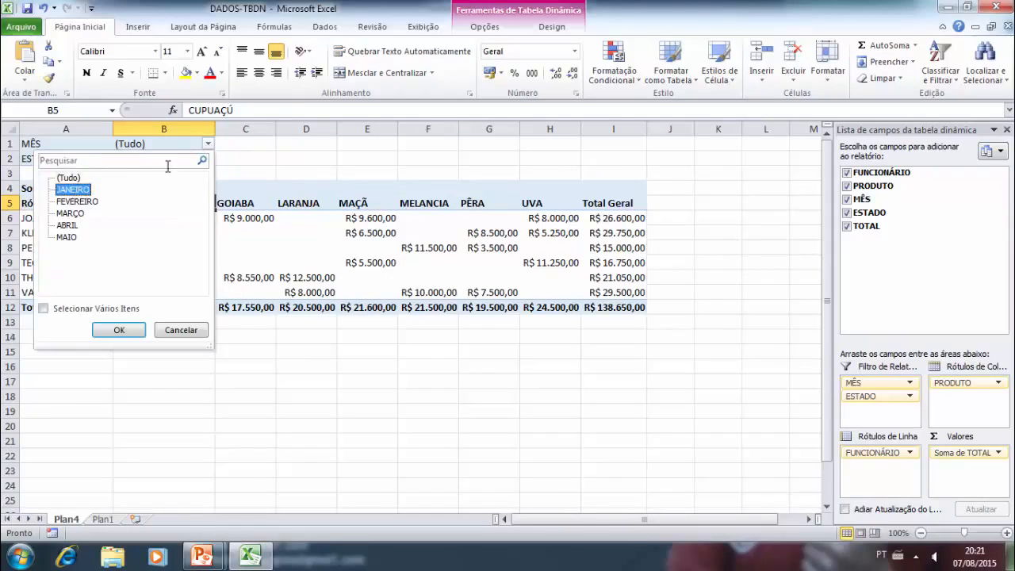
click(123, 330)
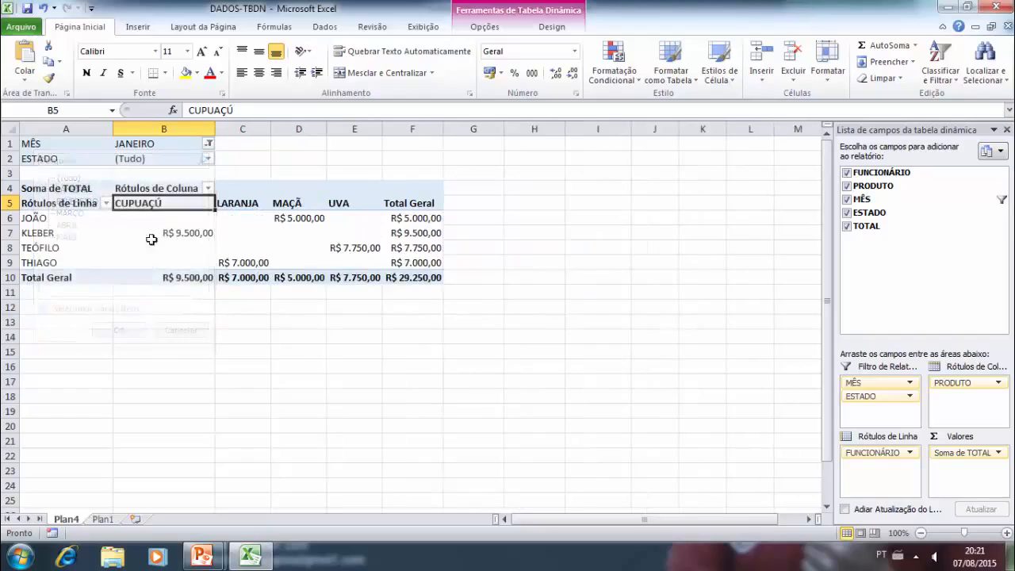
Filter the PivotTable's ESTADO report filter to AMAPÁ
click(208, 160)
click(69, 216)
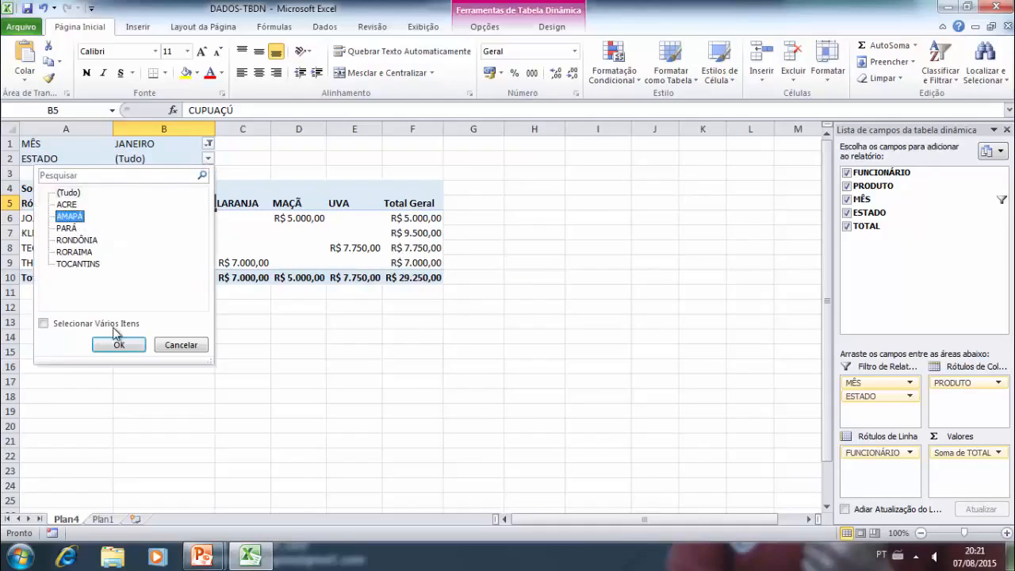
click(118, 344)
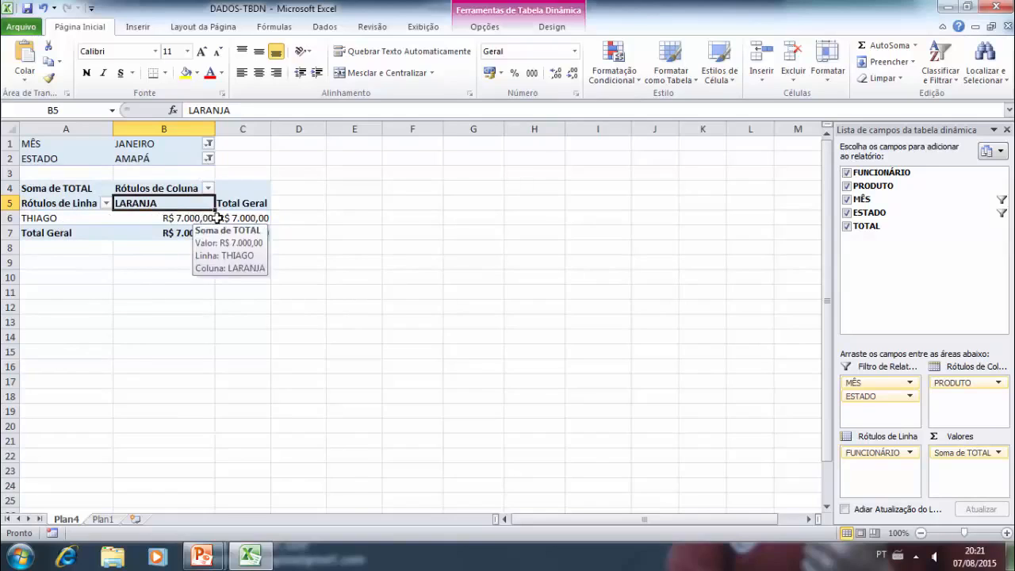
Allow multiple items in the ESTADO report filter and filter it to both AMAPÁ and RONDÔNIA
click(208, 159)
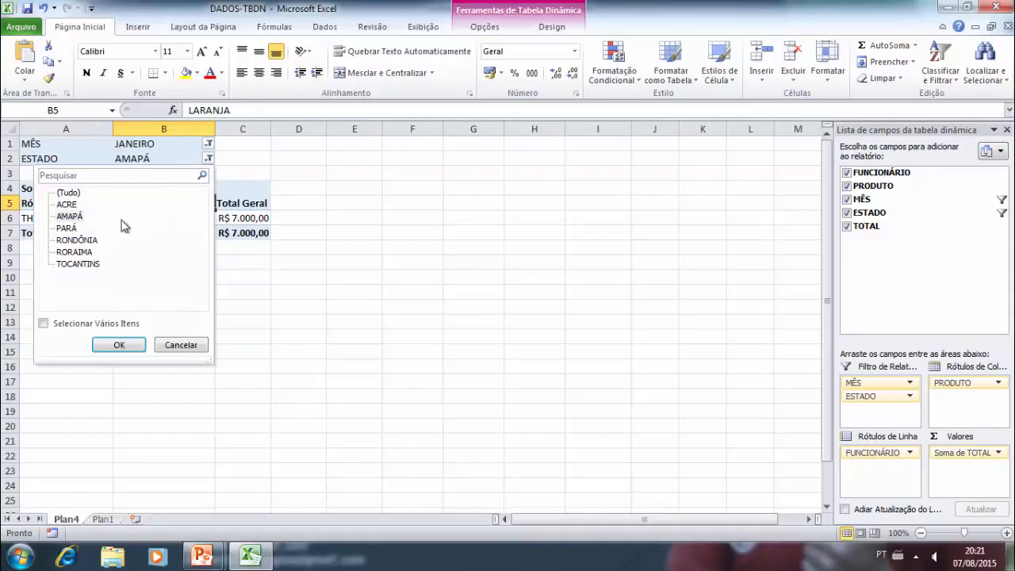
click(82, 241)
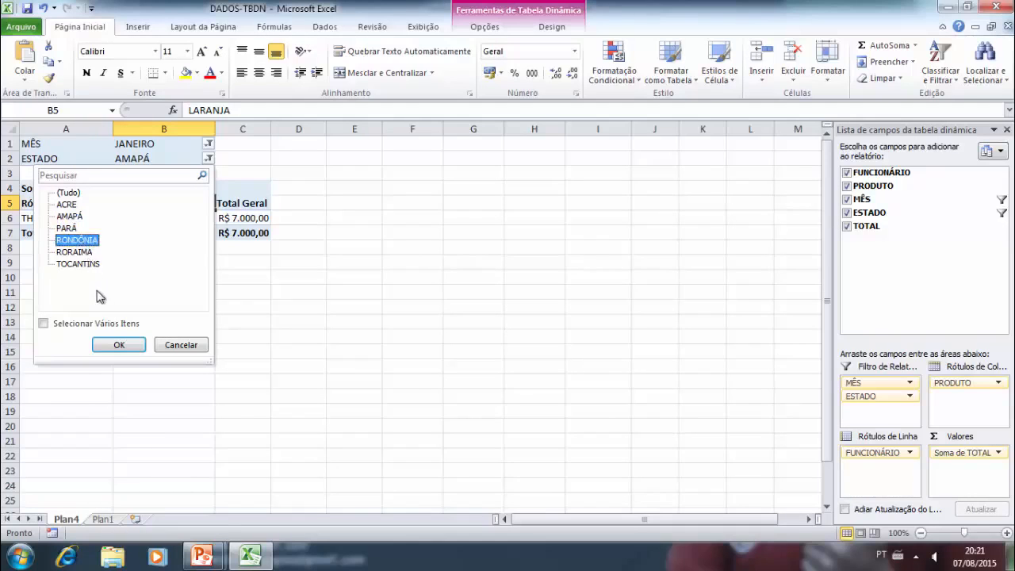
click(119, 337)
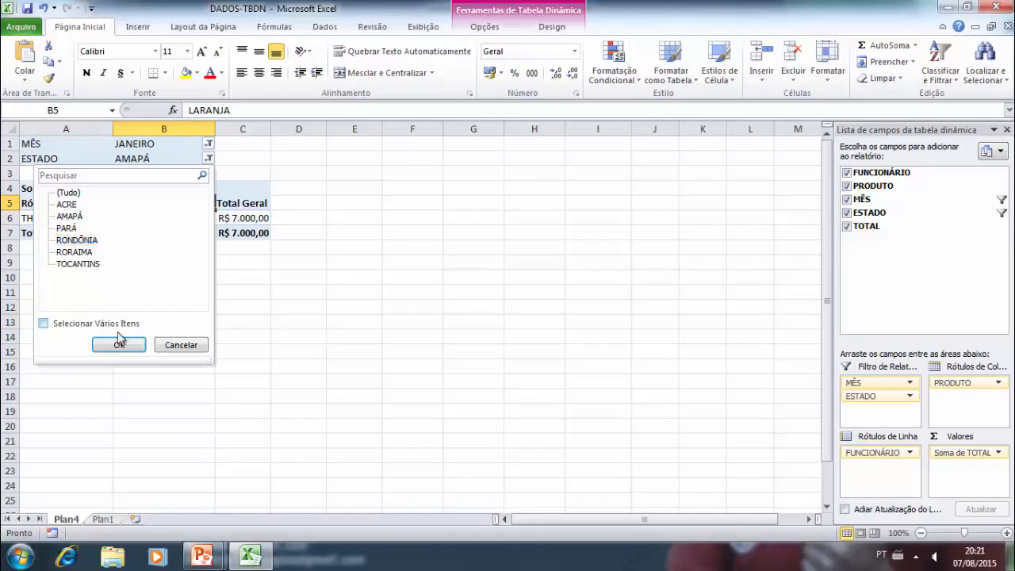
click(71, 216)
click(79, 240)
click(71, 216)
click(79, 240)
click(75, 218)
click(82, 240)
click(78, 218)
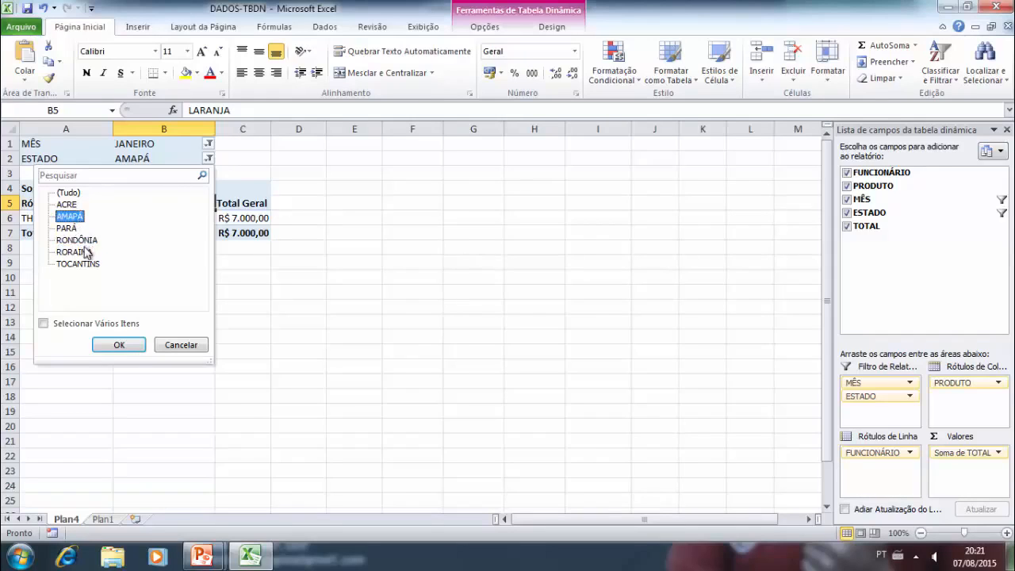
click(44, 323)
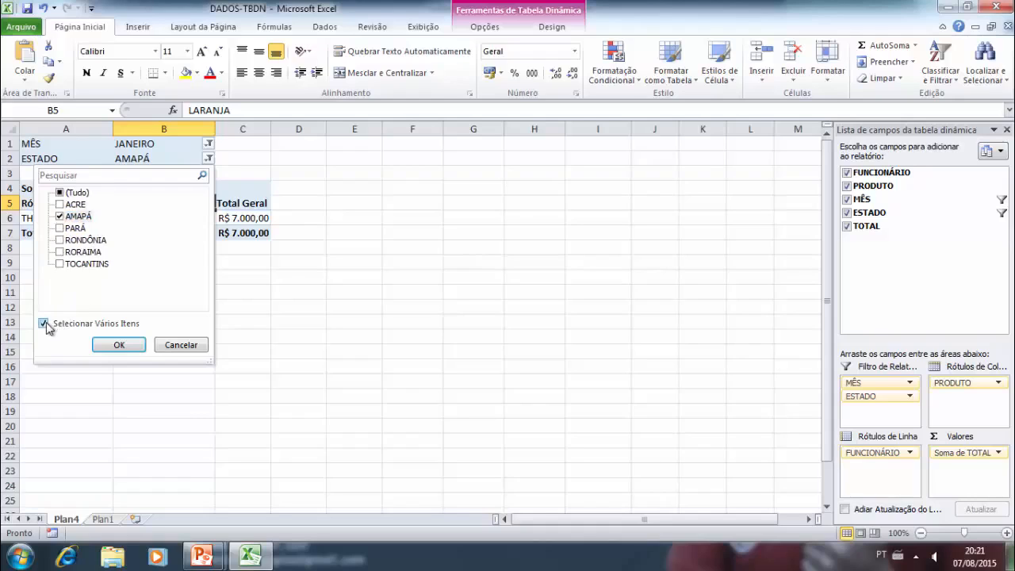
click(62, 241)
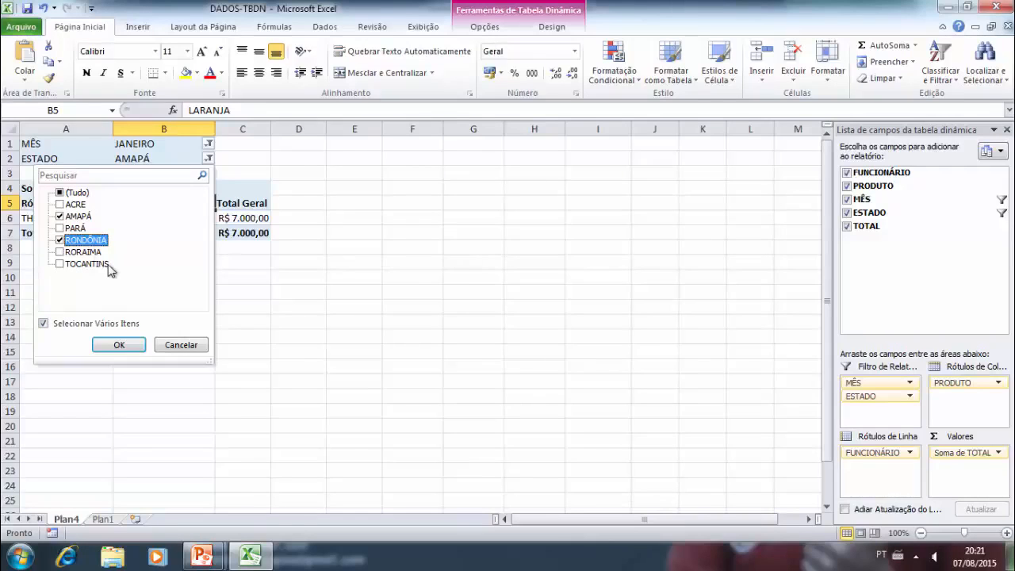
click(119, 346)
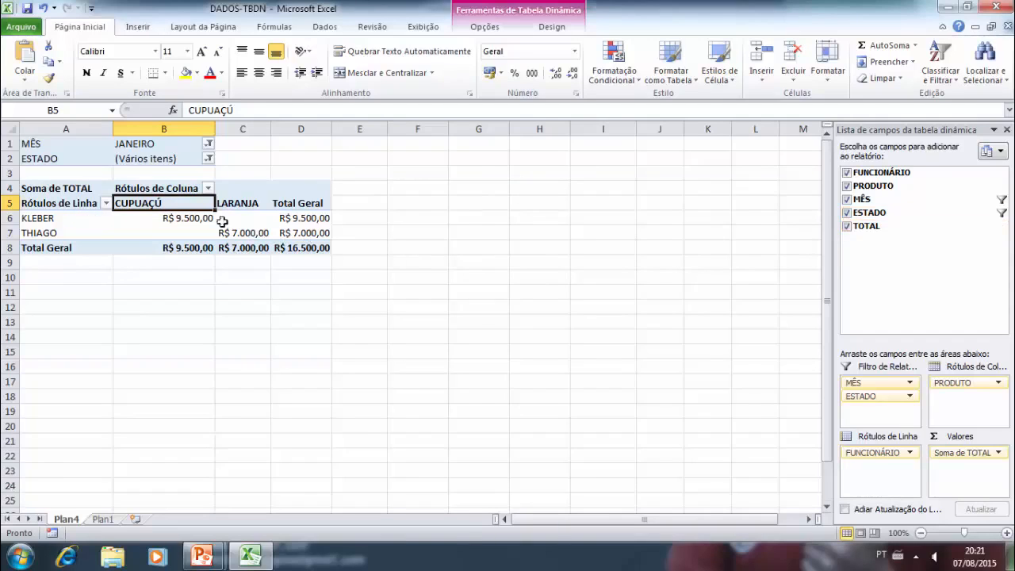
Reset both the ESTADO and MÊS report filters to (Tudo)
click(208, 159)
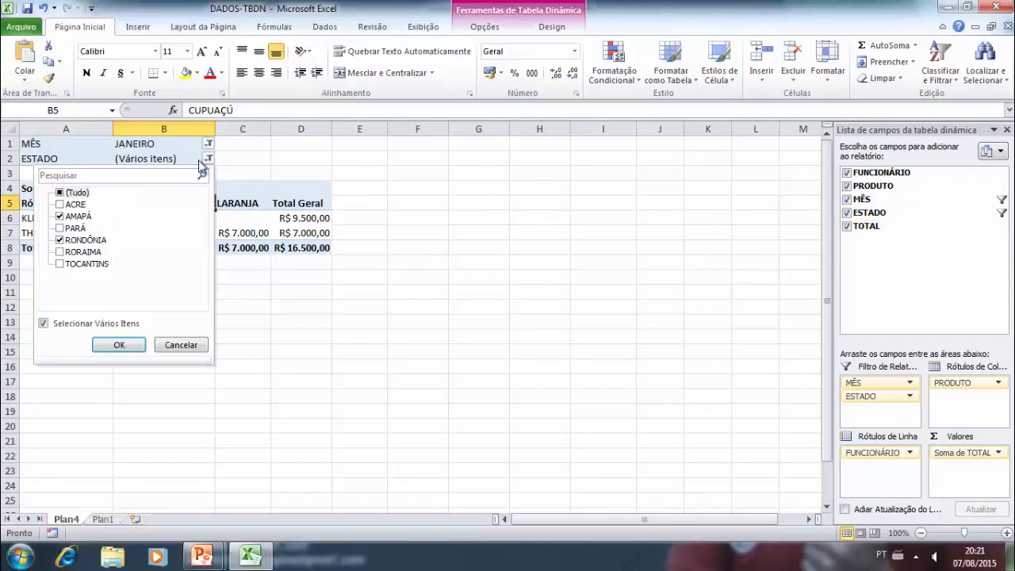
click(60, 193)
click(119, 345)
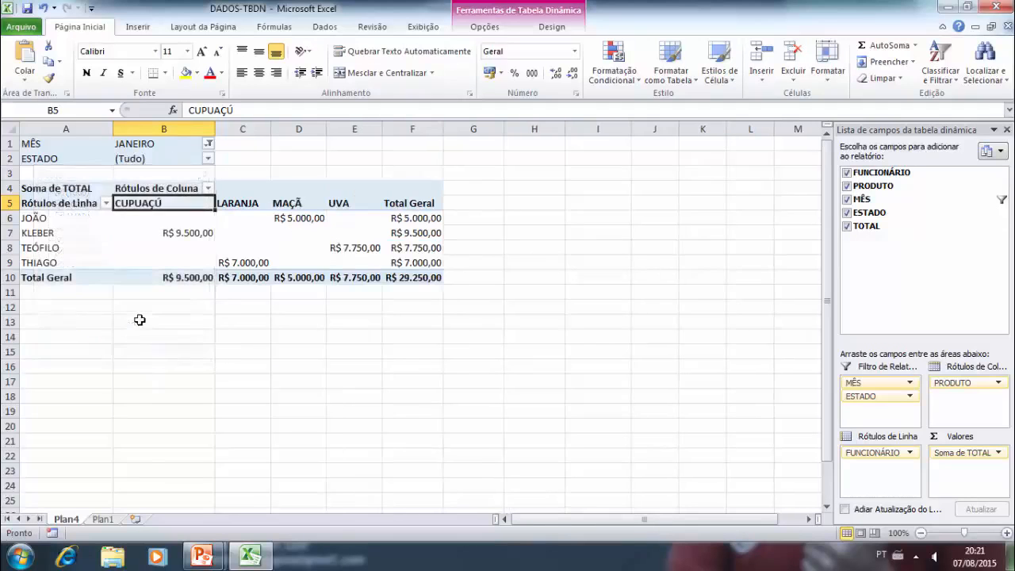
click(481, 317)
click(209, 143)
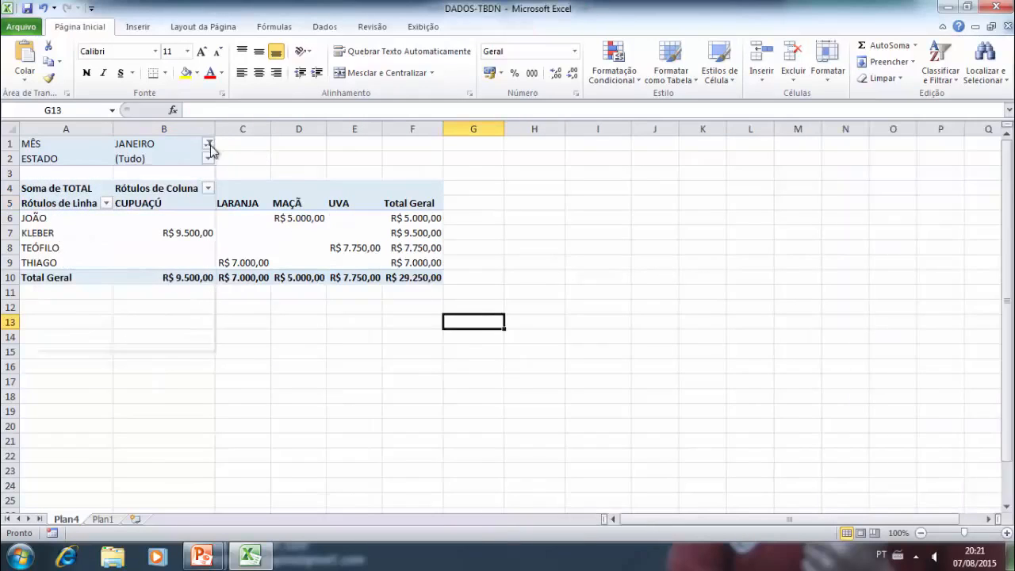
click(68, 179)
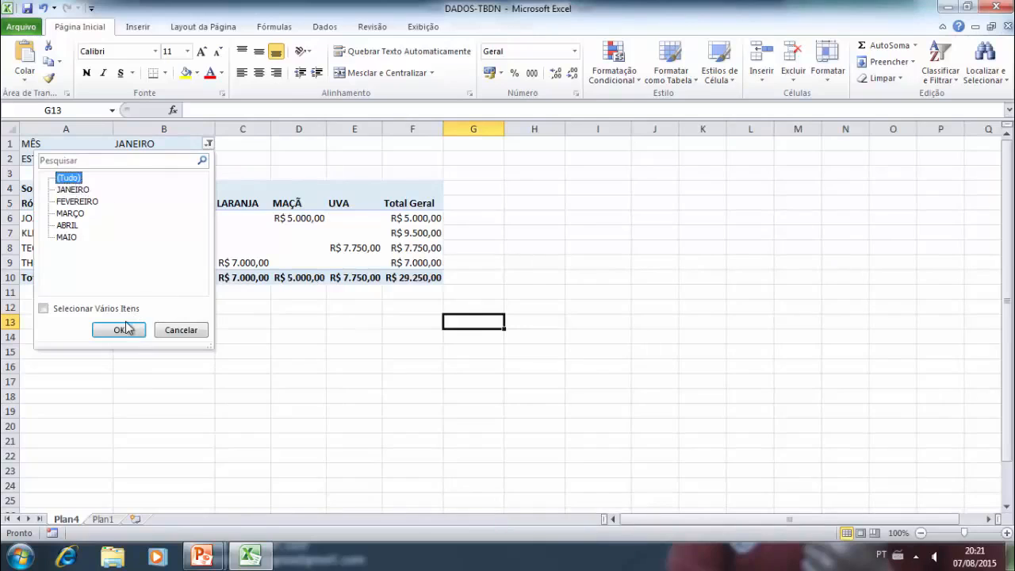
click(119, 330)
click(225, 246)
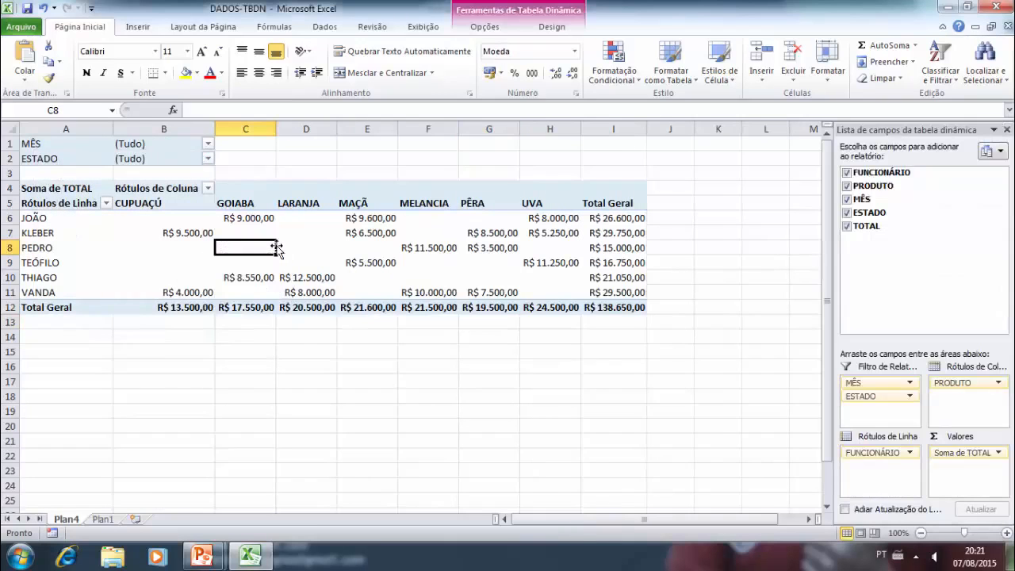
Filter ESTADO to PARÁ only, and then include AMAPÁ through the filter in the PivotTable field list
click(208, 159)
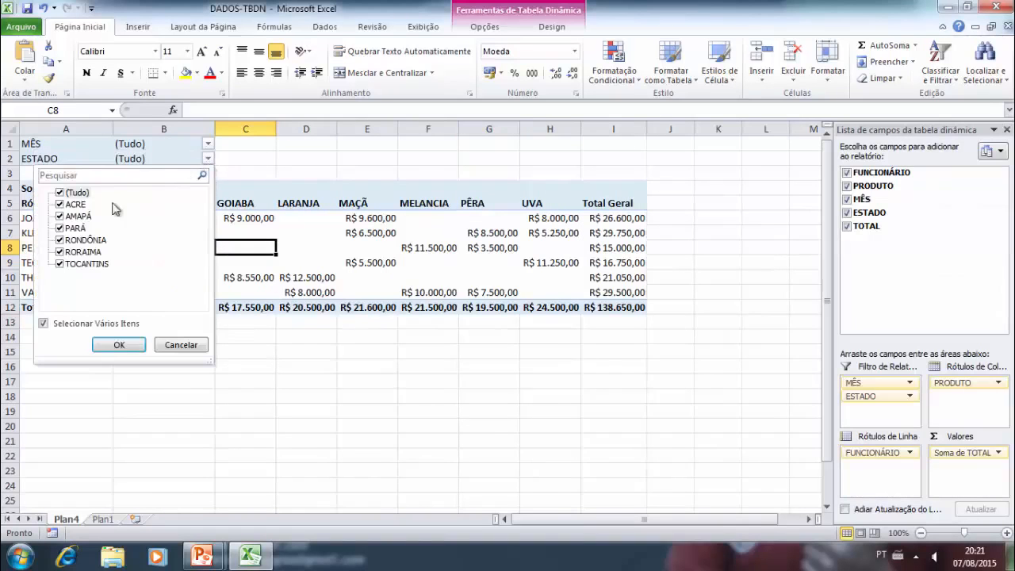
click(60, 192)
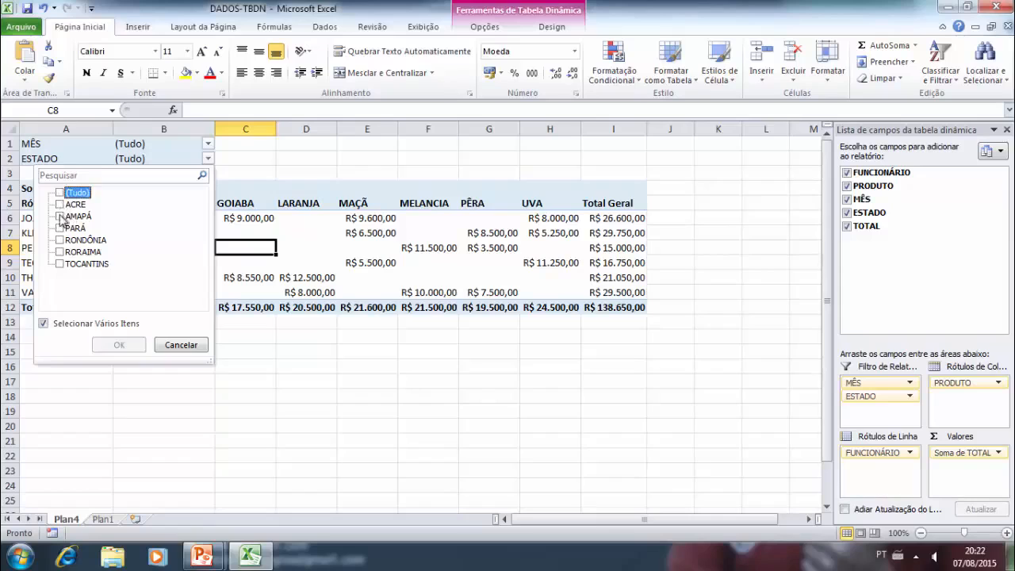
click(60, 229)
click(119, 345)
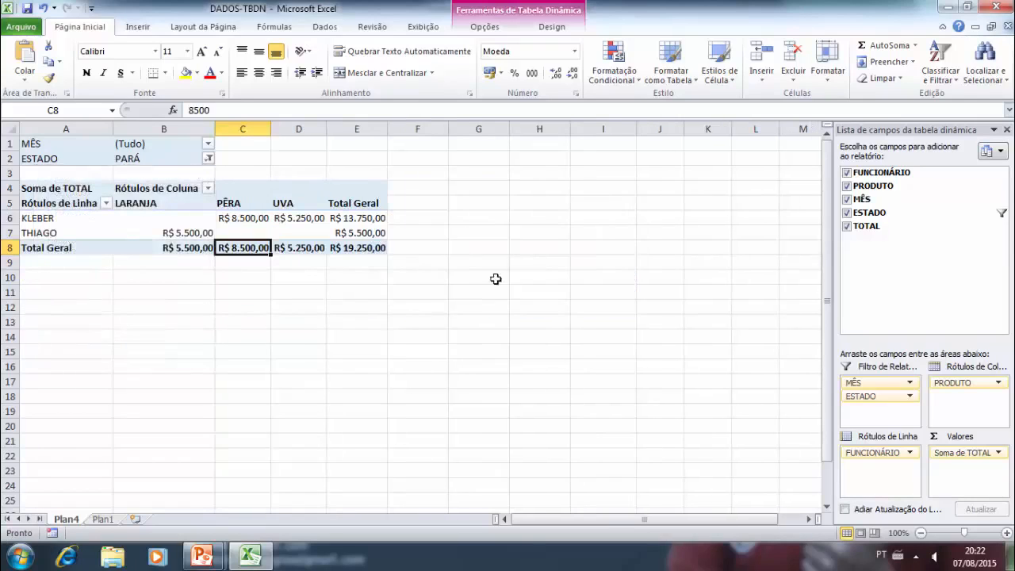
click(1000, 214)
click(687, 272)
click(746, 401)
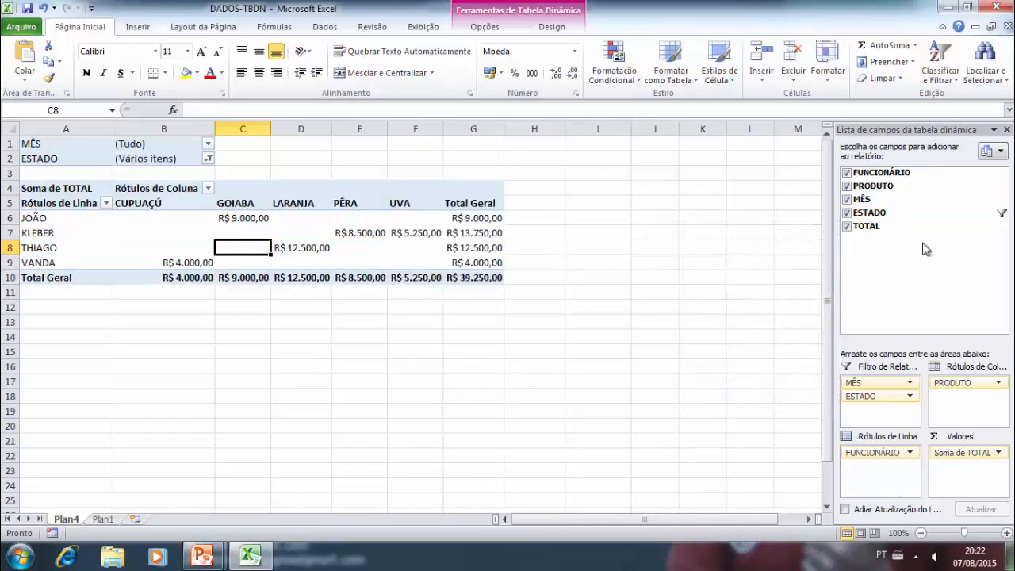
Reset the ESTADO filter to (Tudo) from the PivotTable field list
click(998, 214)
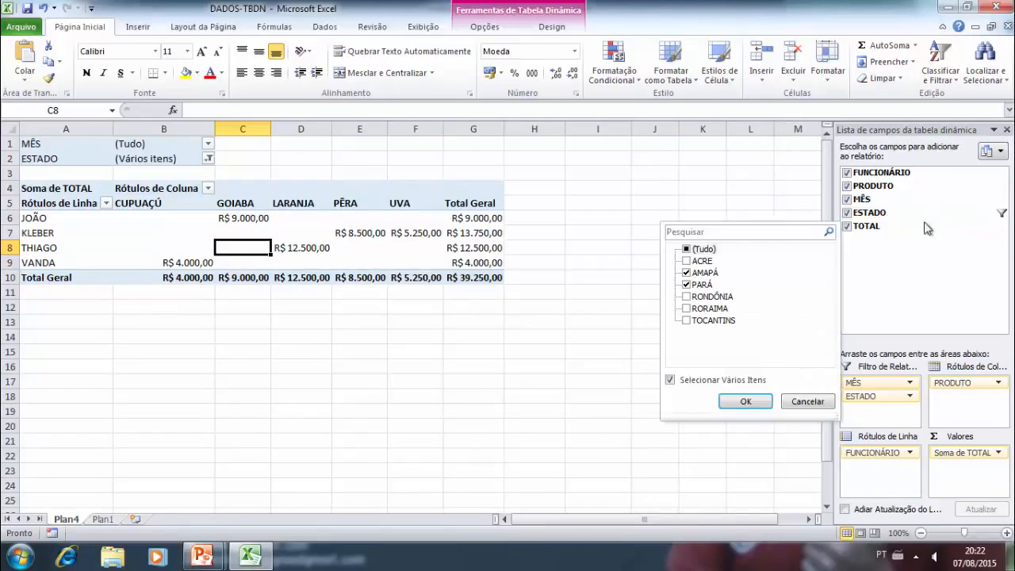
click(687, 249)
click(745, 401)
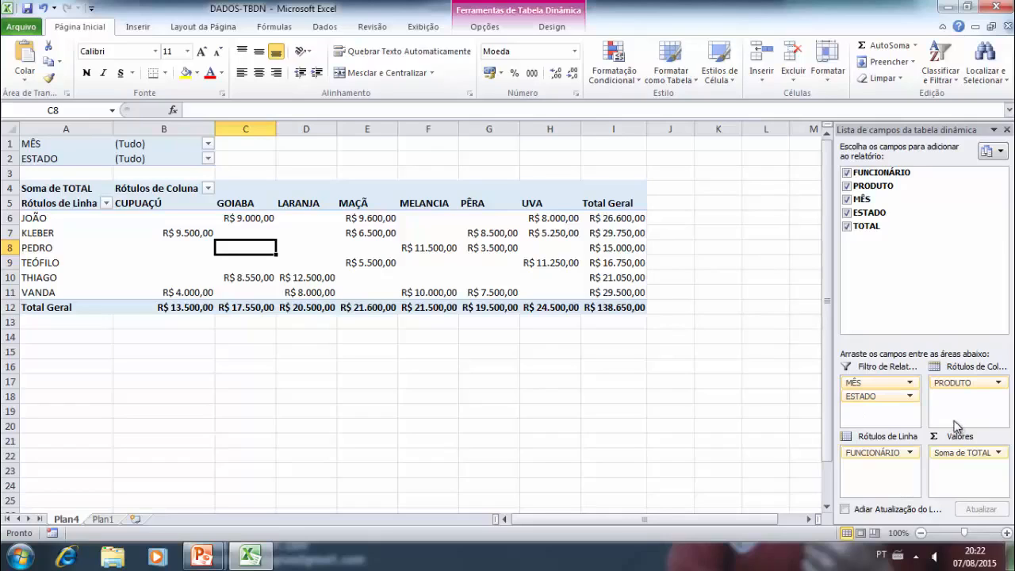
Change the summary calculation of the TOTAL value field to Média in its value field settings
drag(872, 396, 980, 462)
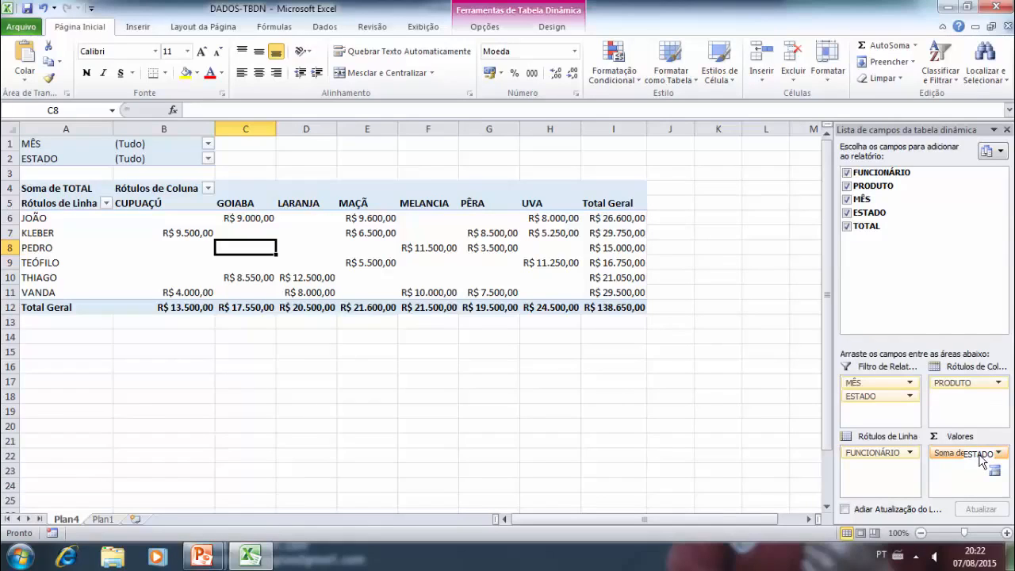
drag(982, 460, 535, 301)
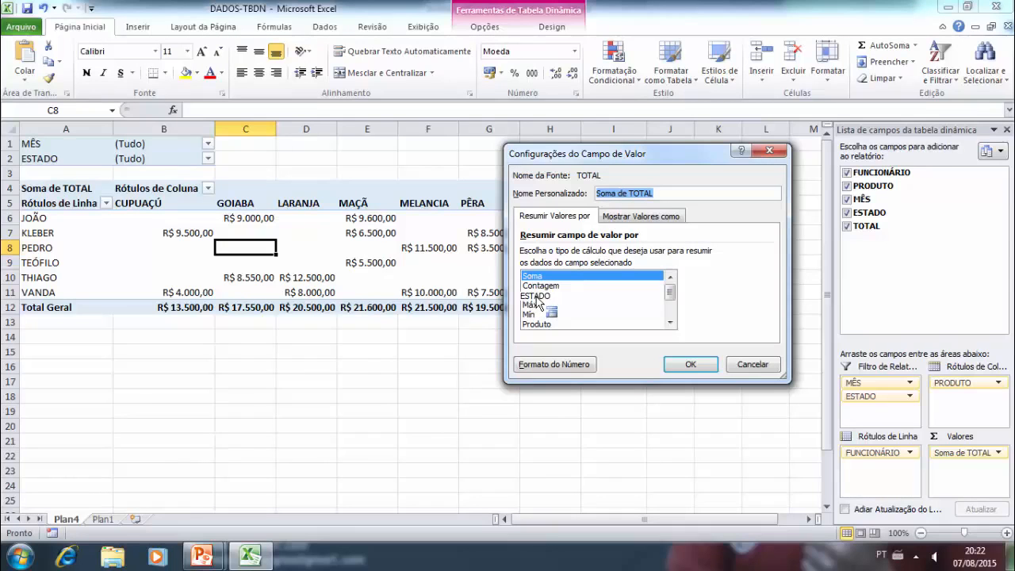
click(536, 296)
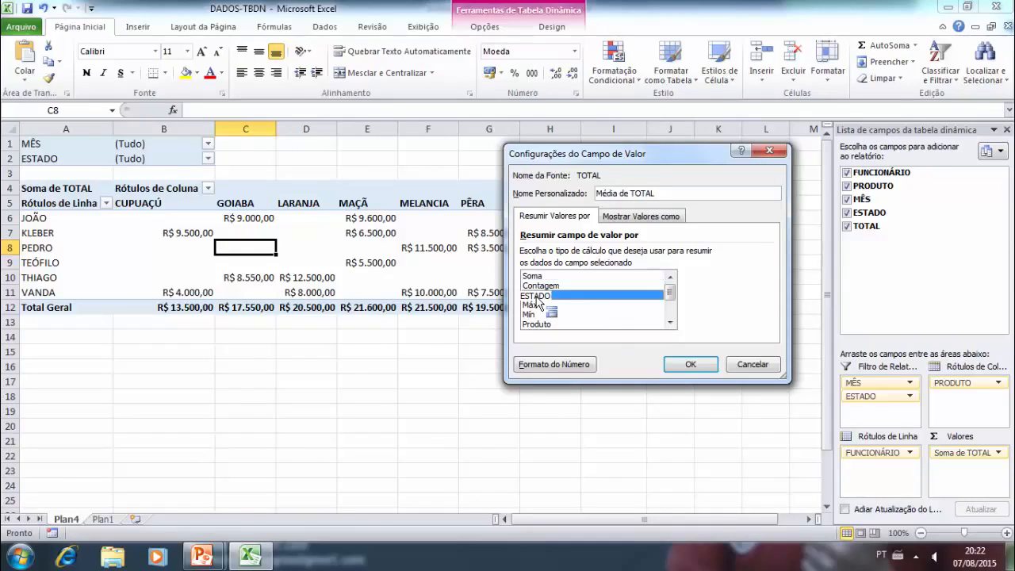
click(688, 364)
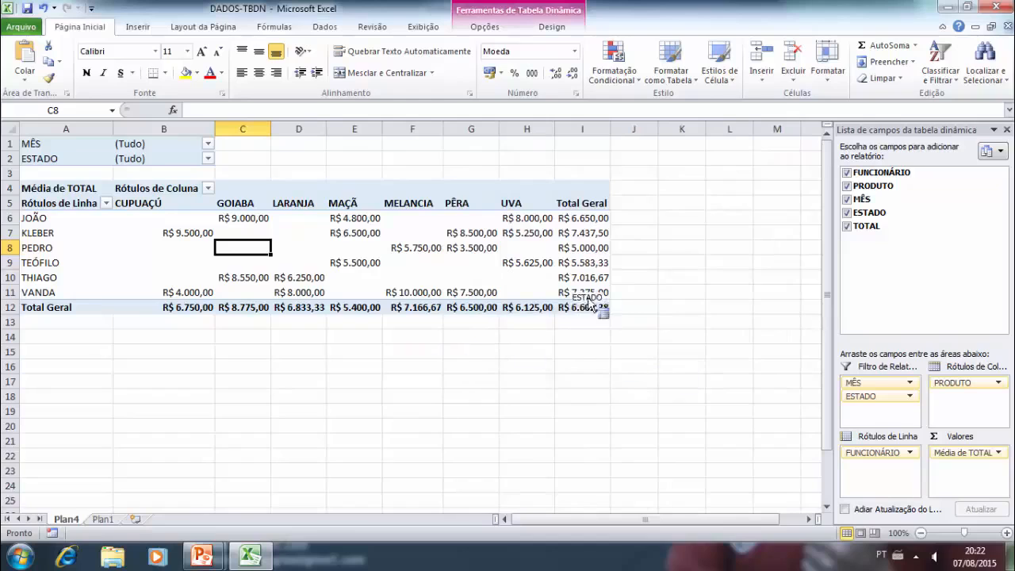
Review the Mostrar Valores como options for the TOTAL value field and set its summary calculation back to Soma
drag(339, 216, 950, 438)
click(998, 454)
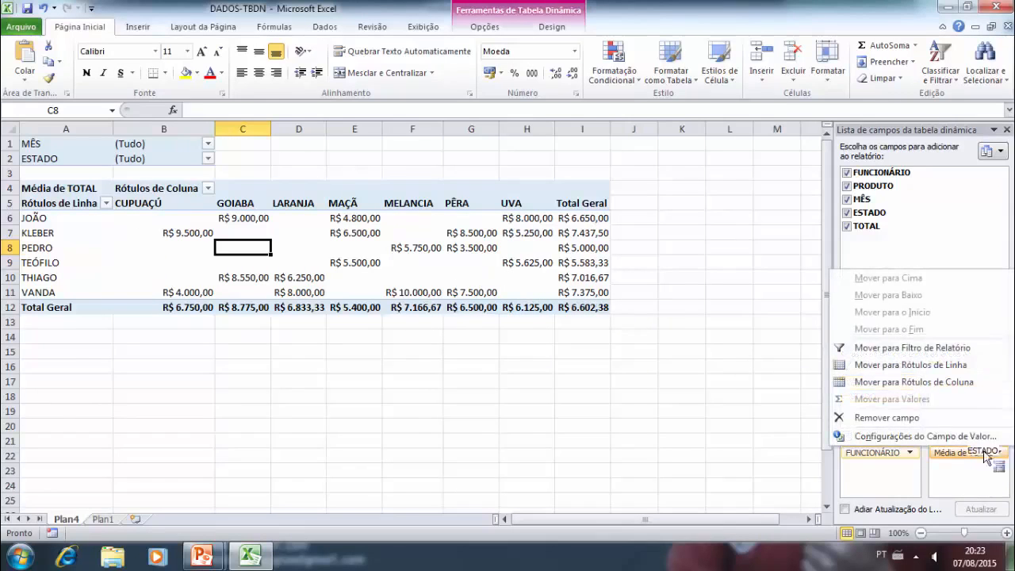
click(908, 439)
click(644, 214)
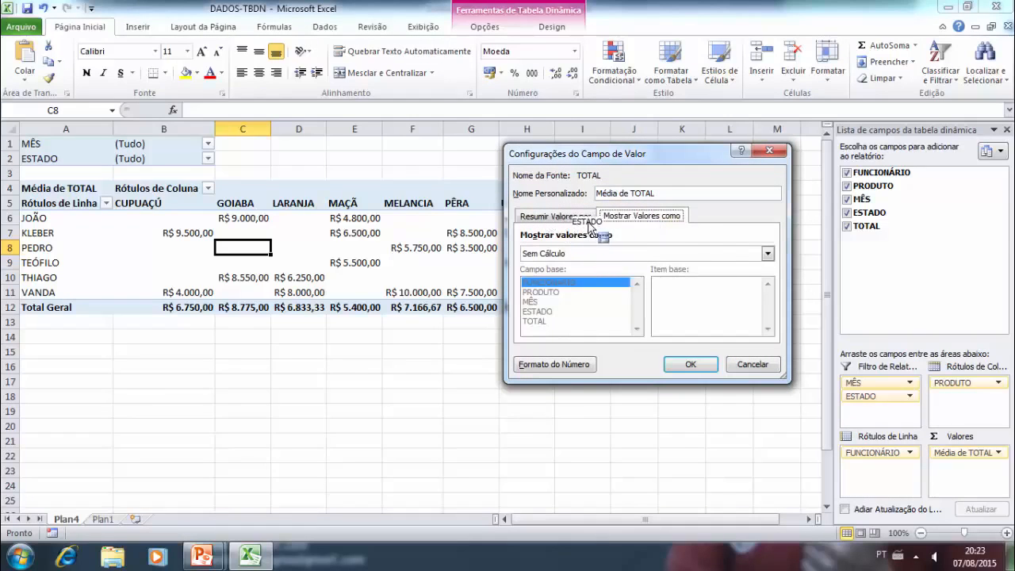
click(766, 253)
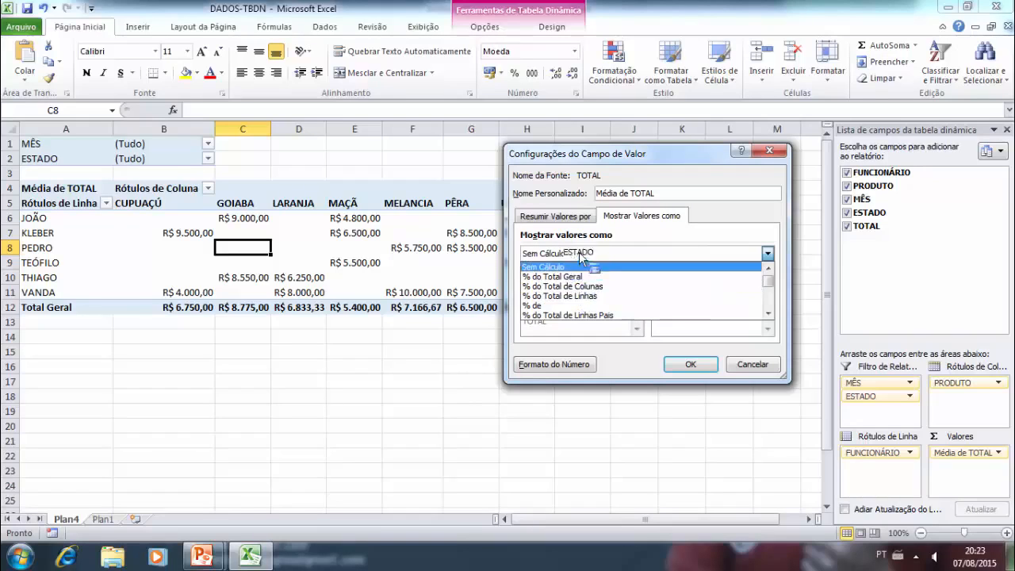
click(569, 217)
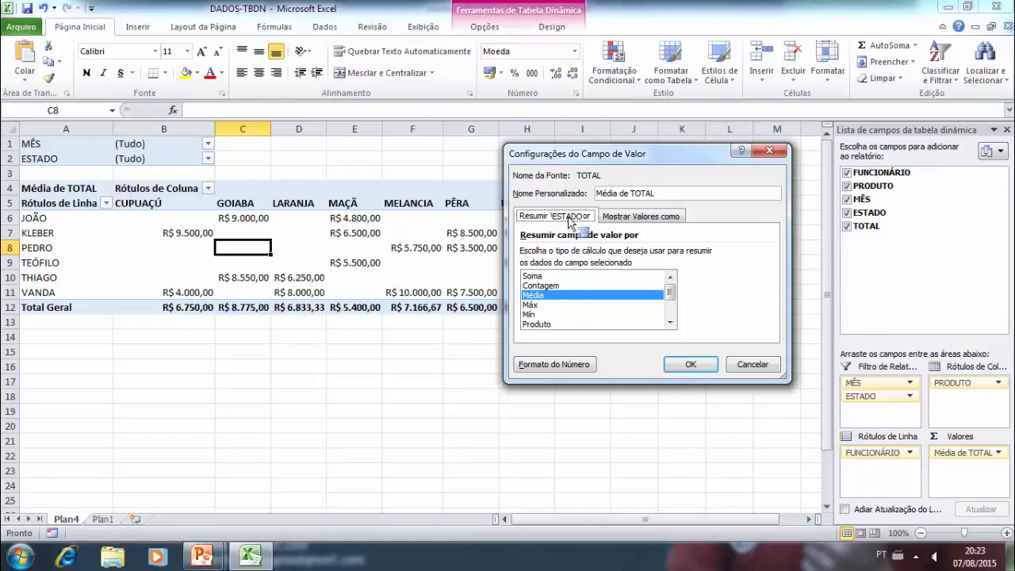
click(555, 276)
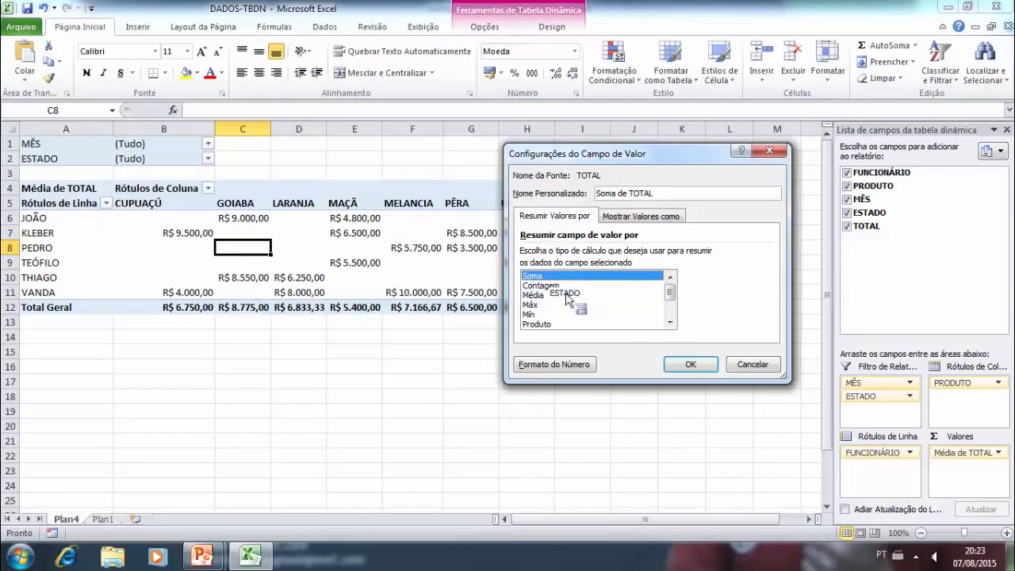
click(692, 365)
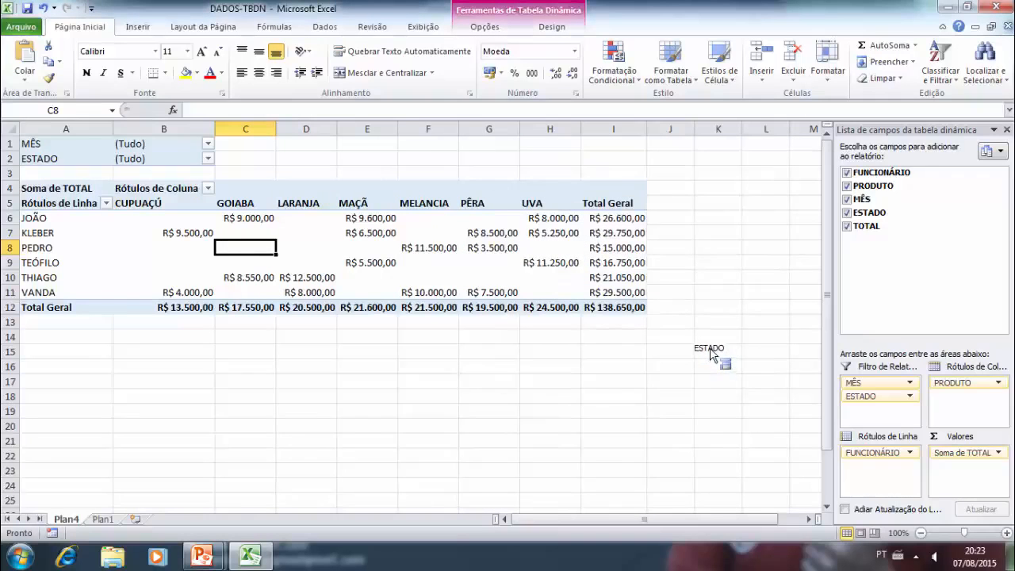
Filter the PivotTable's ESTADO report filter to AMAPÁ only
drag(1009, 399, 911, 403)
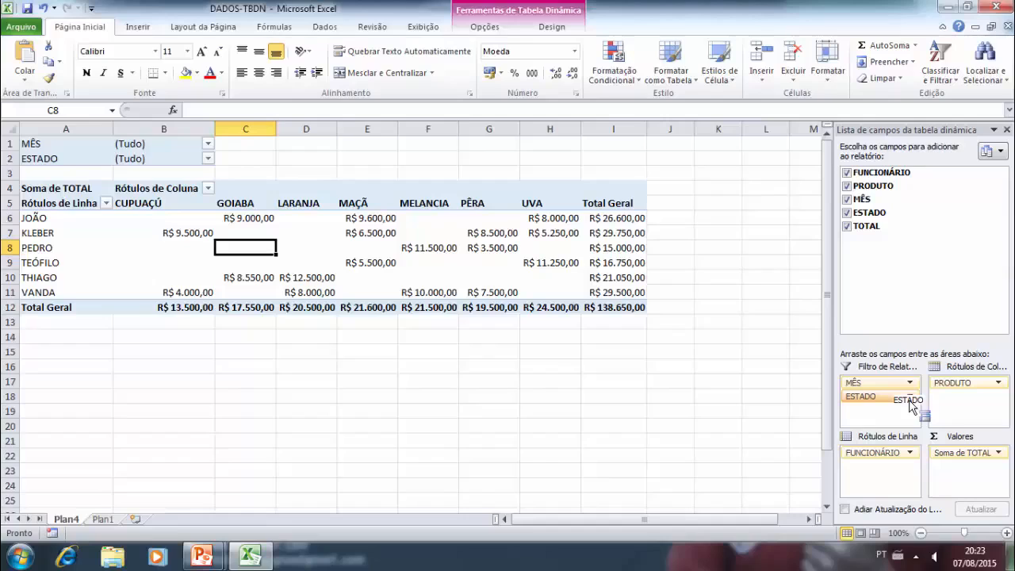
drag(910, 404, 64, 207)
click(61, 195)
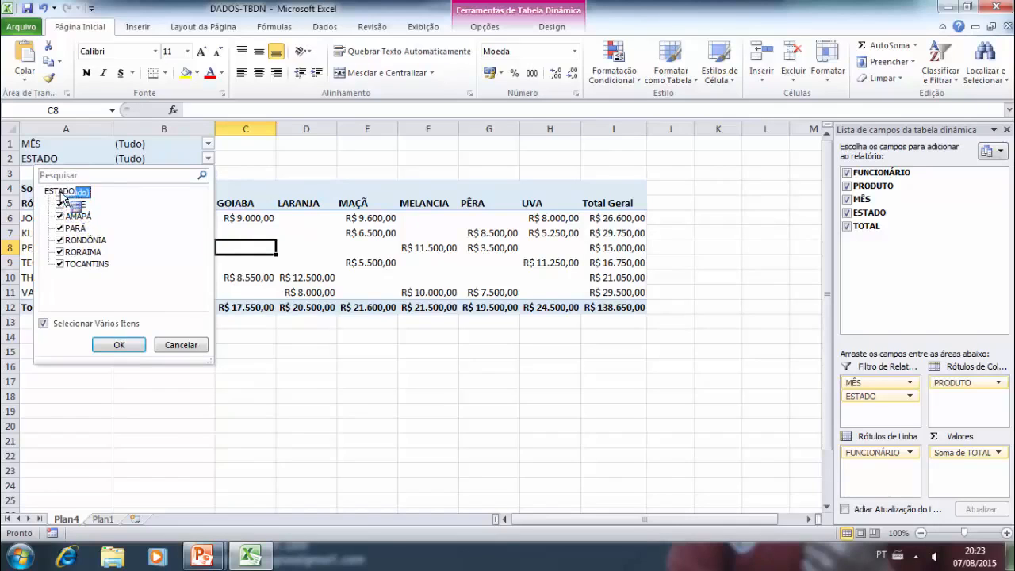
click(60, 195)
click(60, 215)
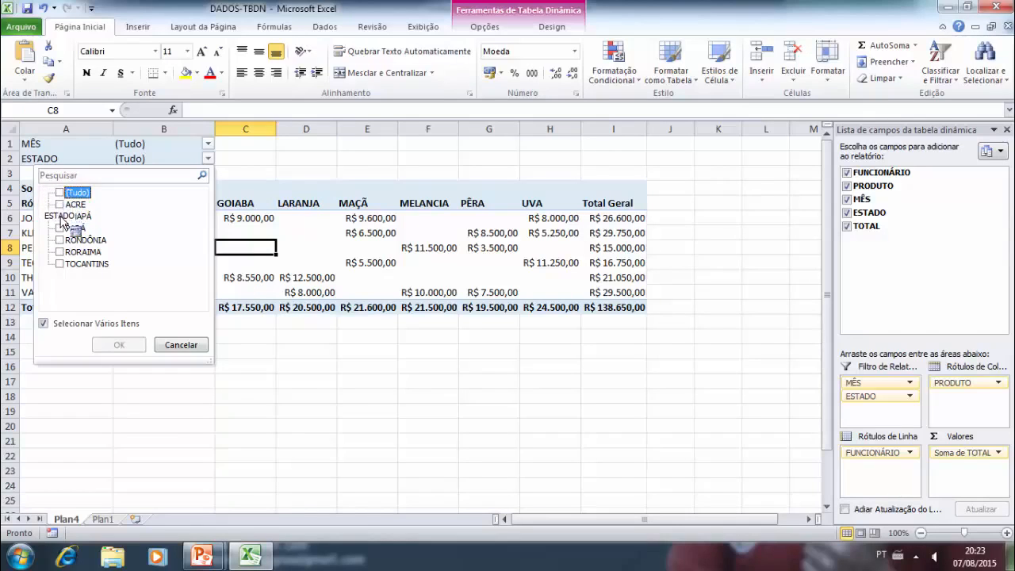
click(113, 344)
drag(113, 349, 368, 274)
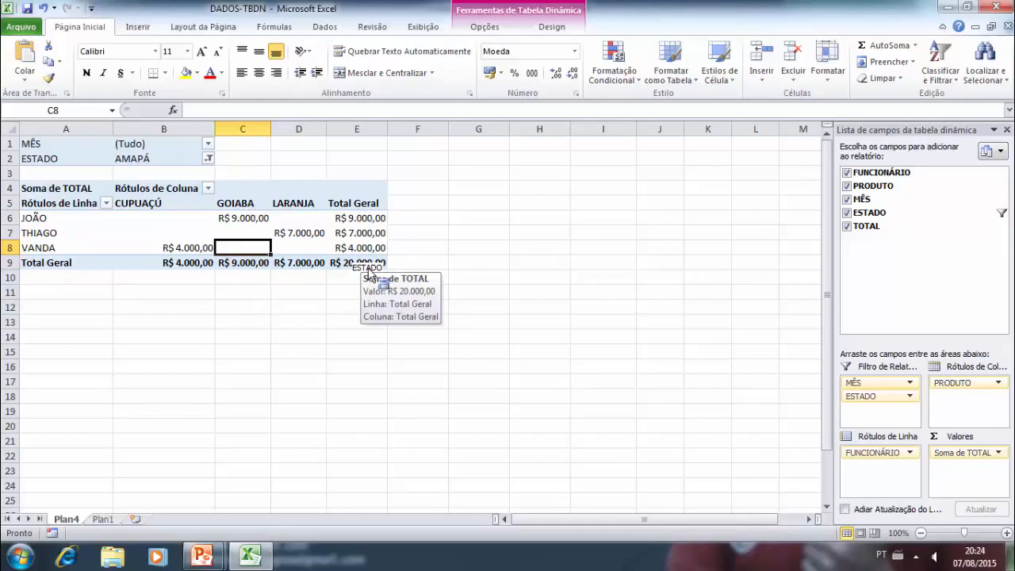
Reset the ESTADO report filter to (Tudo)
click(209, 159)
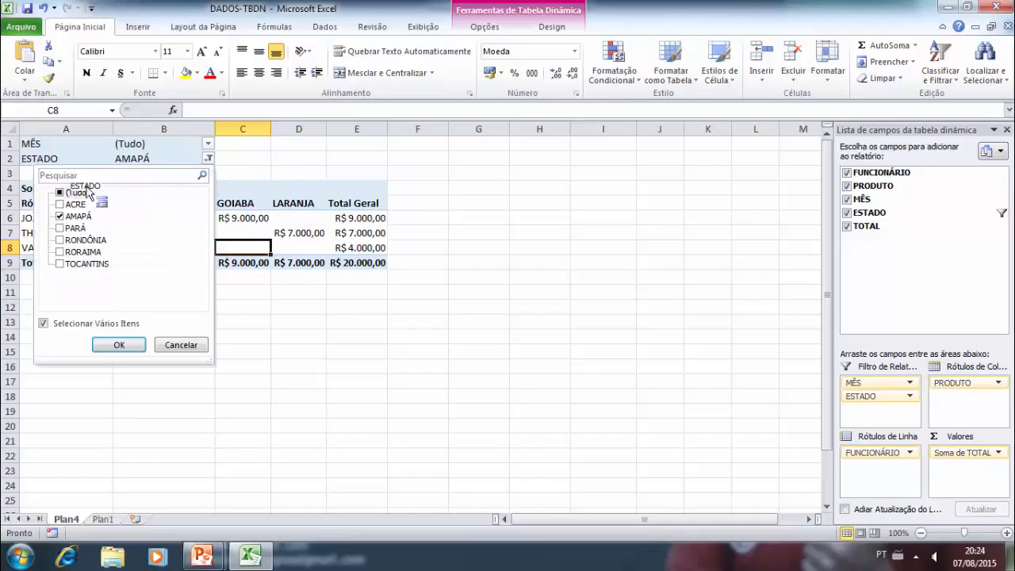
click(76, 193)
click(76, 193)
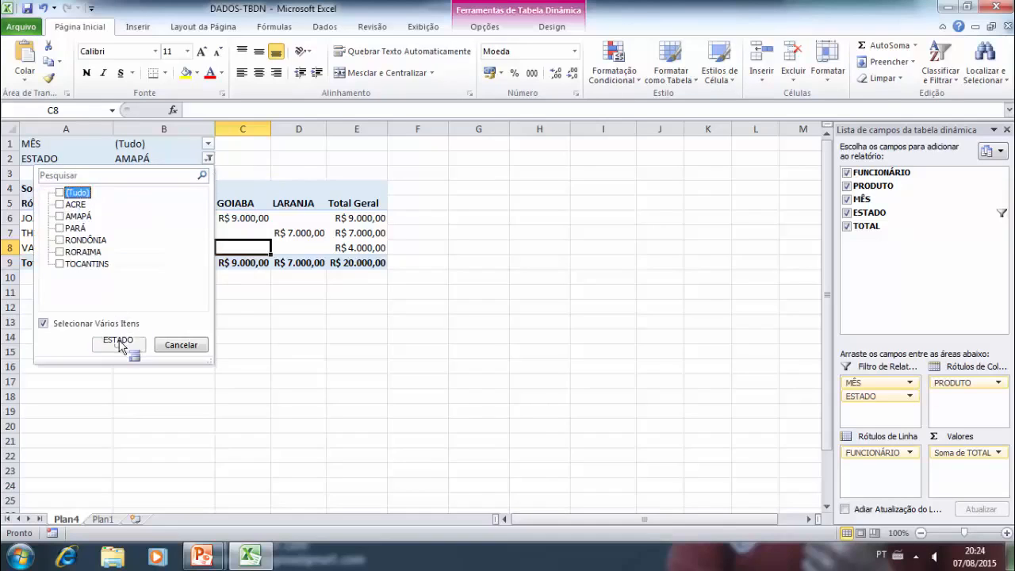
click(60, 193)
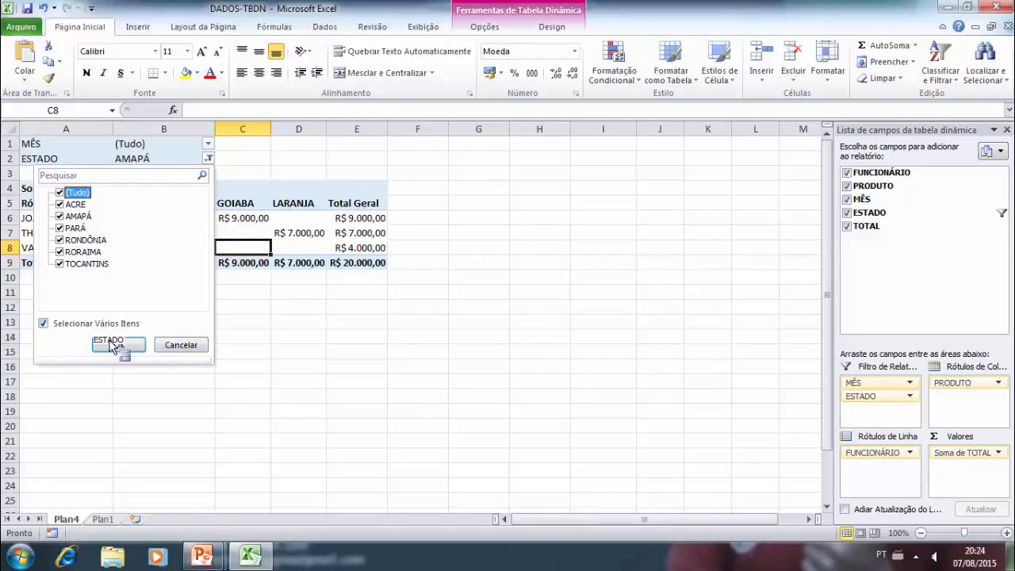
click(111, 344)
Try the PivotTable subtotal settings for none and for the end of the group, finishing with all subtotals at the start of the group
drag(433, 339, 499, 14)
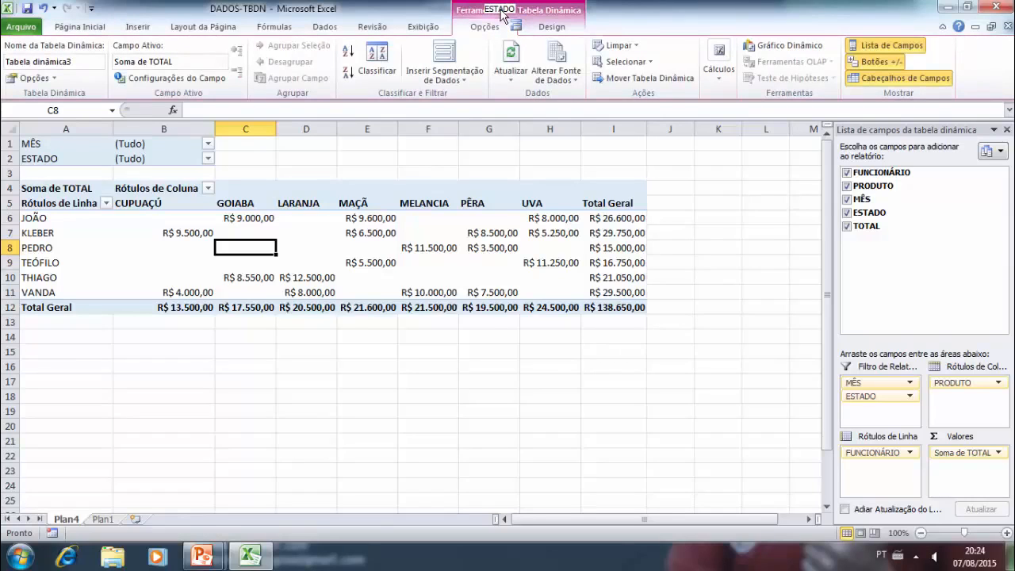
drag(501, 14, 526, 33)
drag(89, 73, 66, 190)
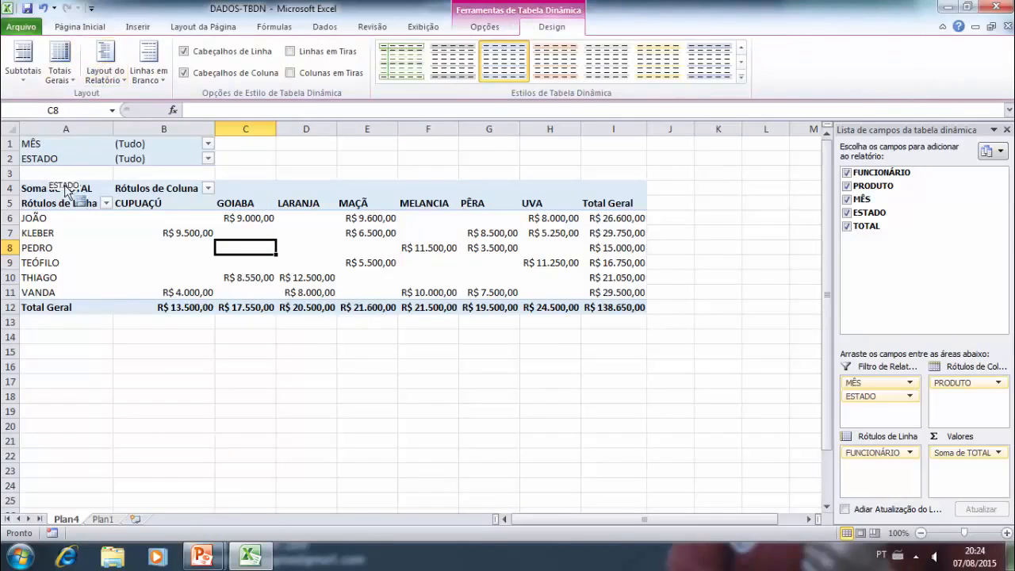
click(27, 82)
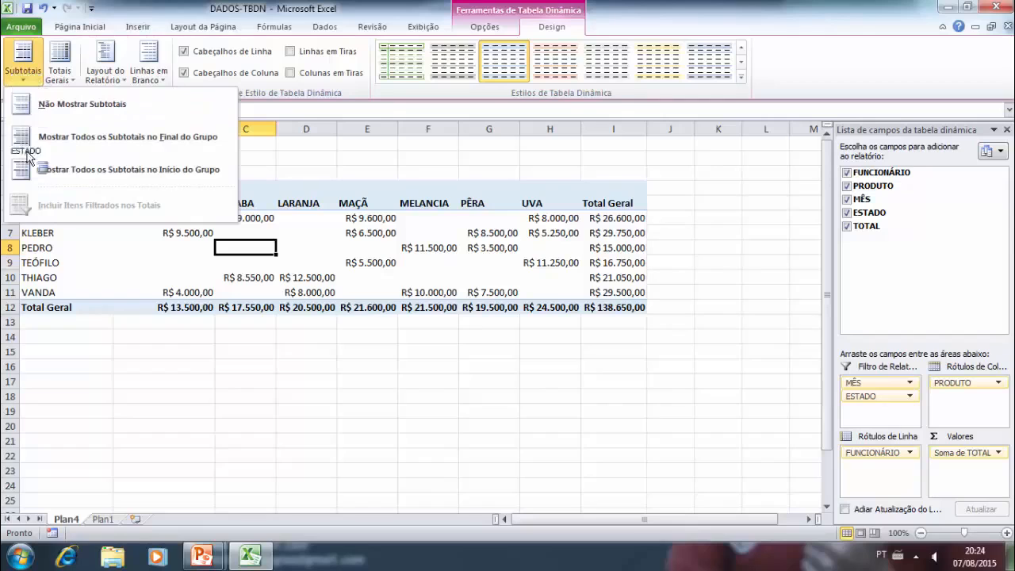
click(48, 103)
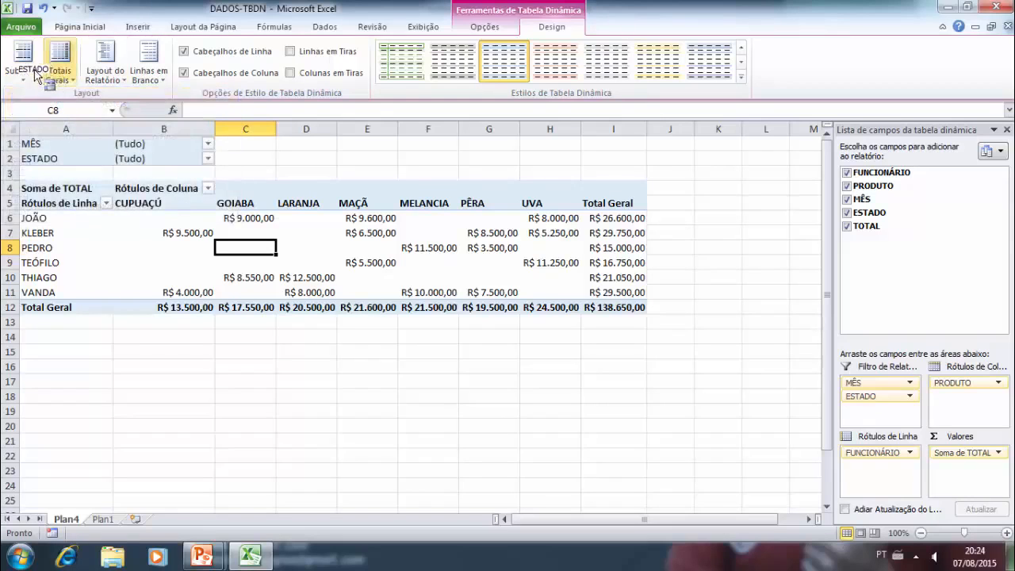
click(27, 76)
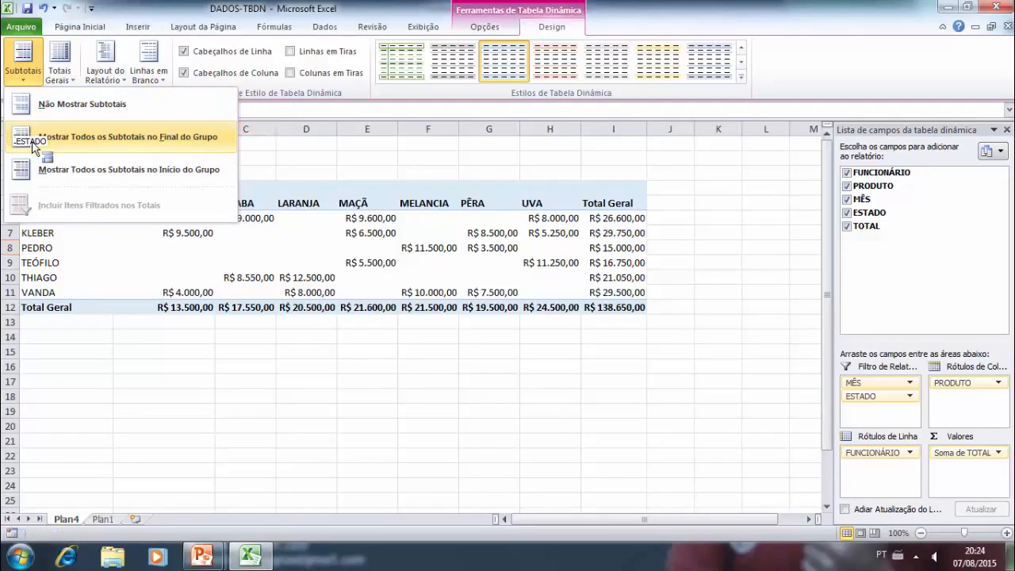
click(32, 144)
click(22, 76)
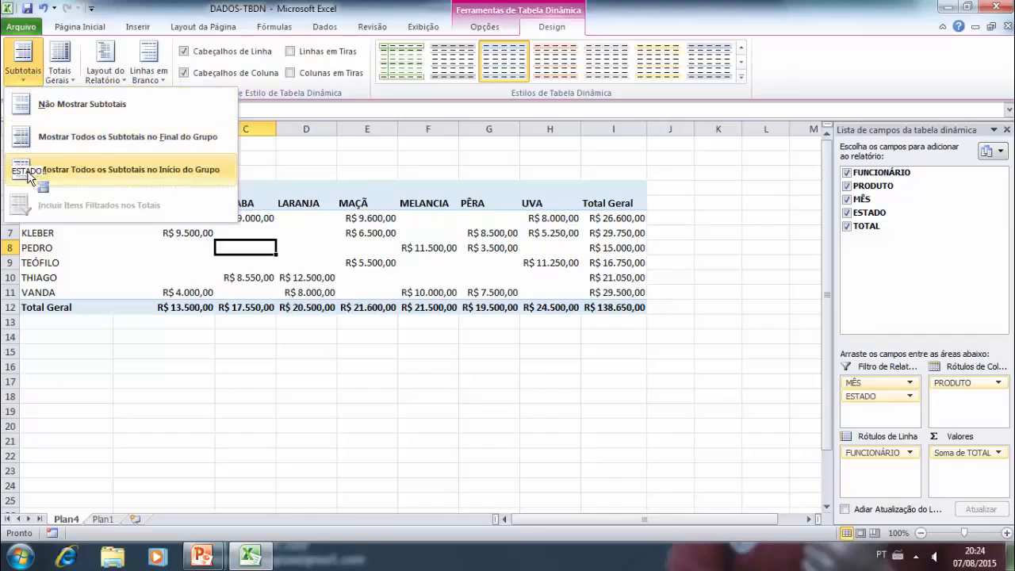
click(24, 168)
click(30, 80)
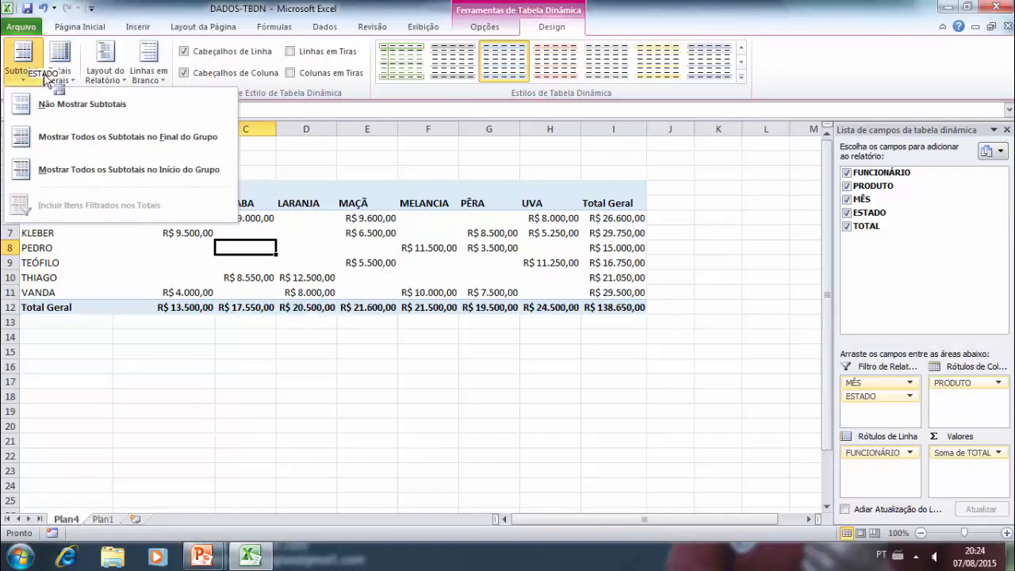
Set the PivotTable's grand totals to on for rows and columns, and then to on for rows only
click(59, 73)
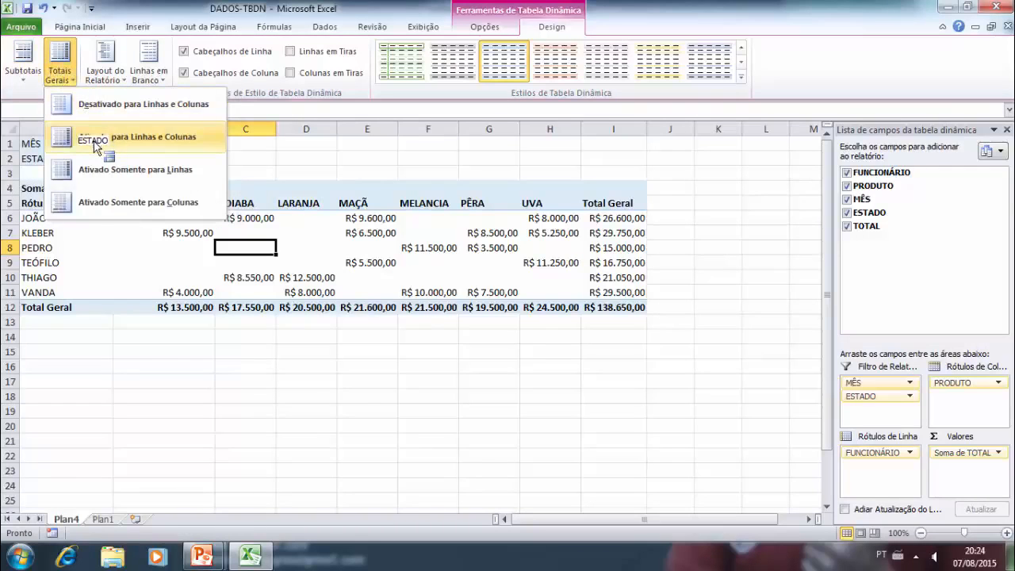
click(93, 147)
click(60, 73)
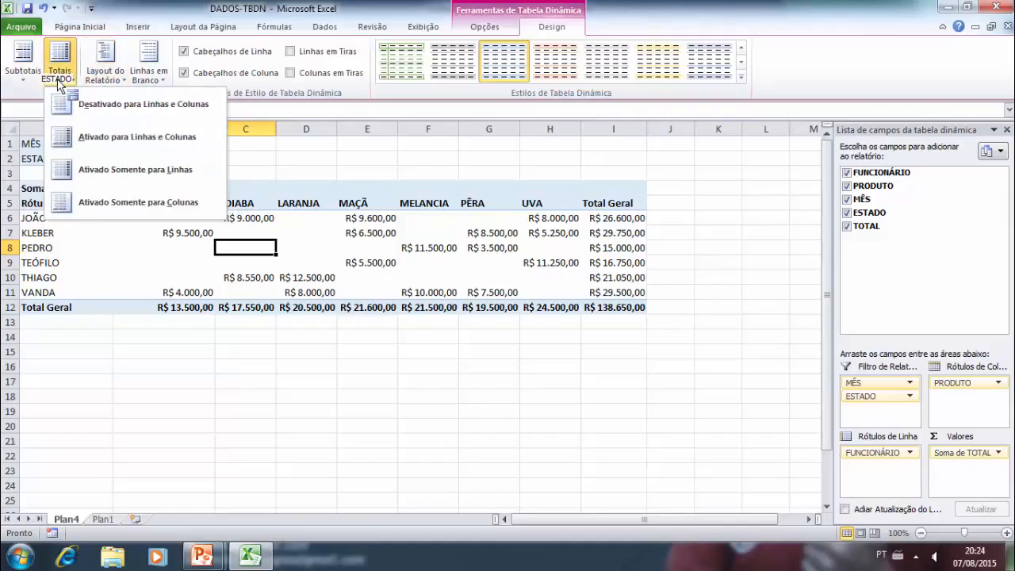
click(77, 182)
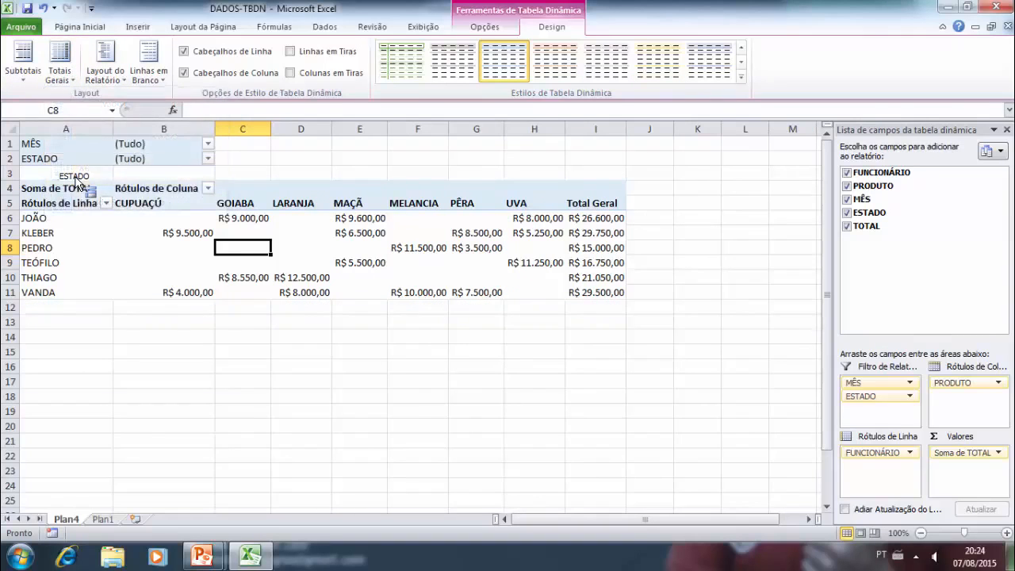
click(65, 79)
click(75, 173)
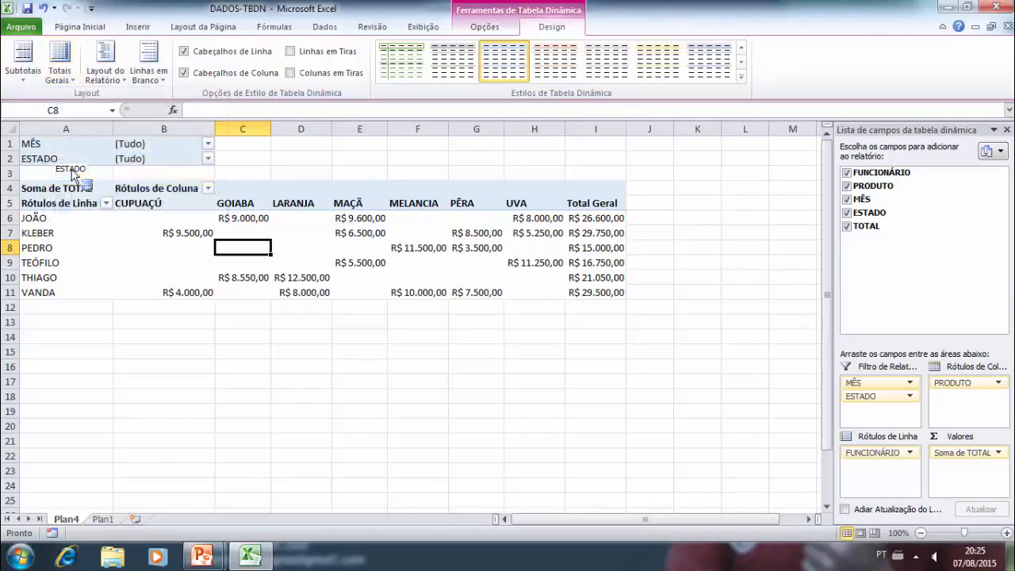
Show grand totals for columns only, and then turn them back on for both rows and columns
click(60, 67)
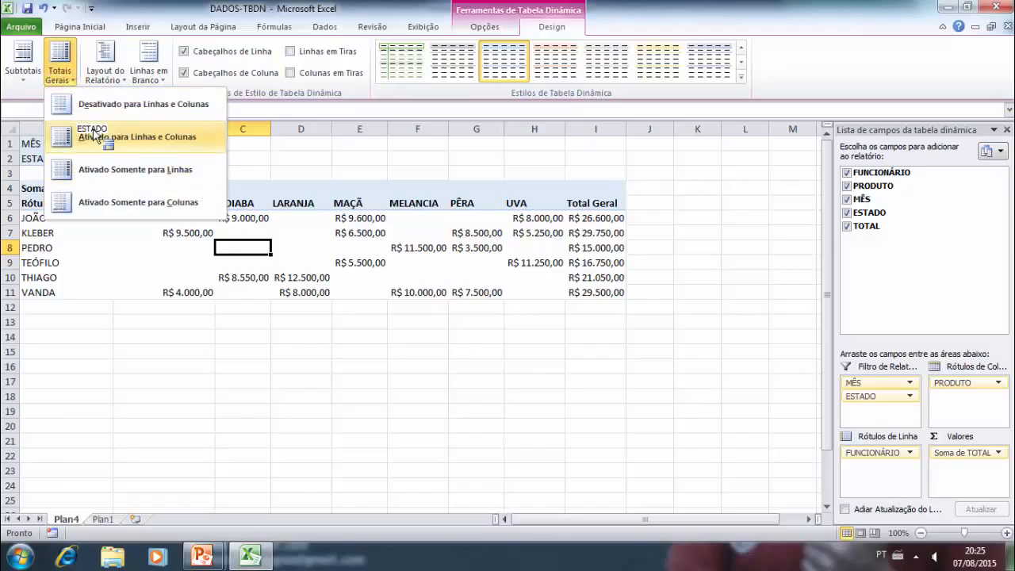
click(91, 203)
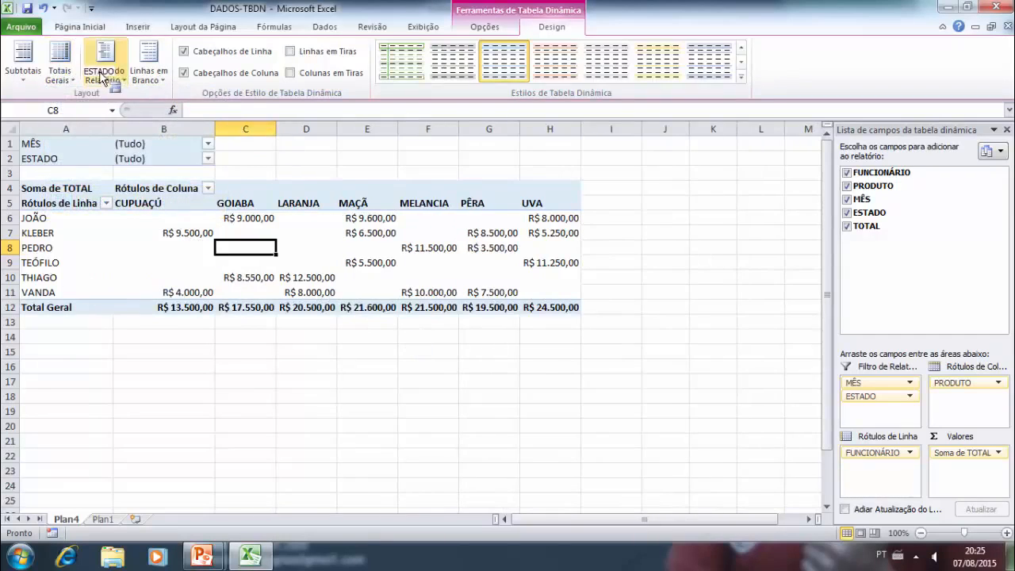
click(61, 73)
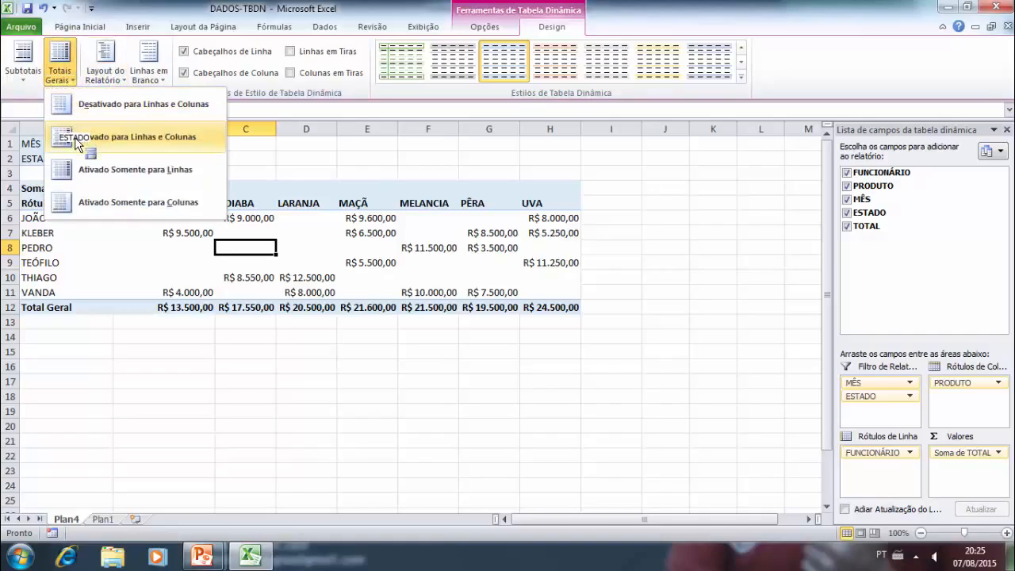
click(119, 136)
Review the blank-row options and move the MÊS field from the report filters to the row labels below FUNCIONÁRIO
drag(40, 158, 733, 301)
drag(304, 178, 162, 115)
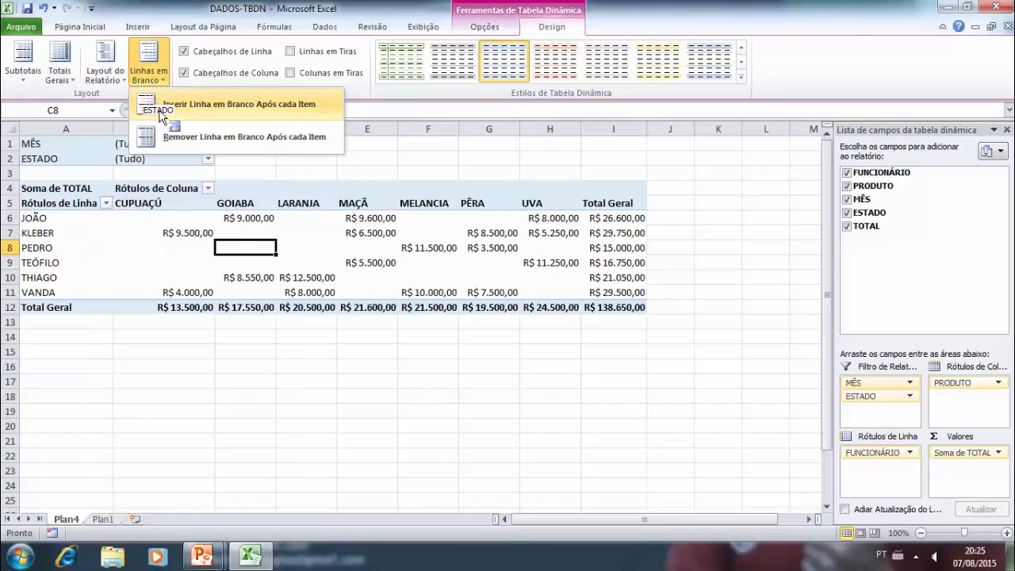
drag(168, 119, 243, 143)
Set the report layout to Formato de Estrutura de Tópicos without repeating item labels
click(106, 71)
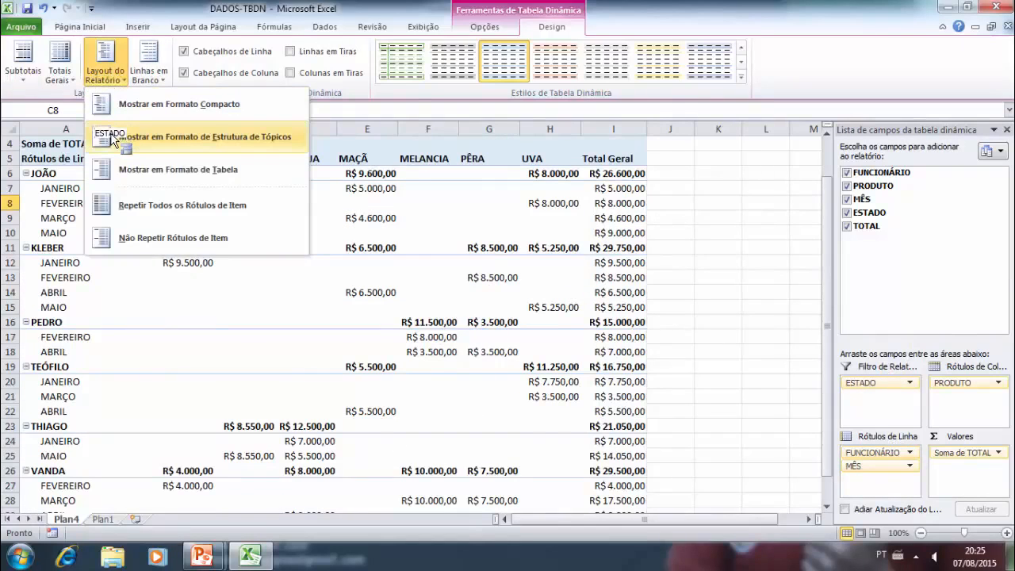
click(111, 136)
click(103, 70)
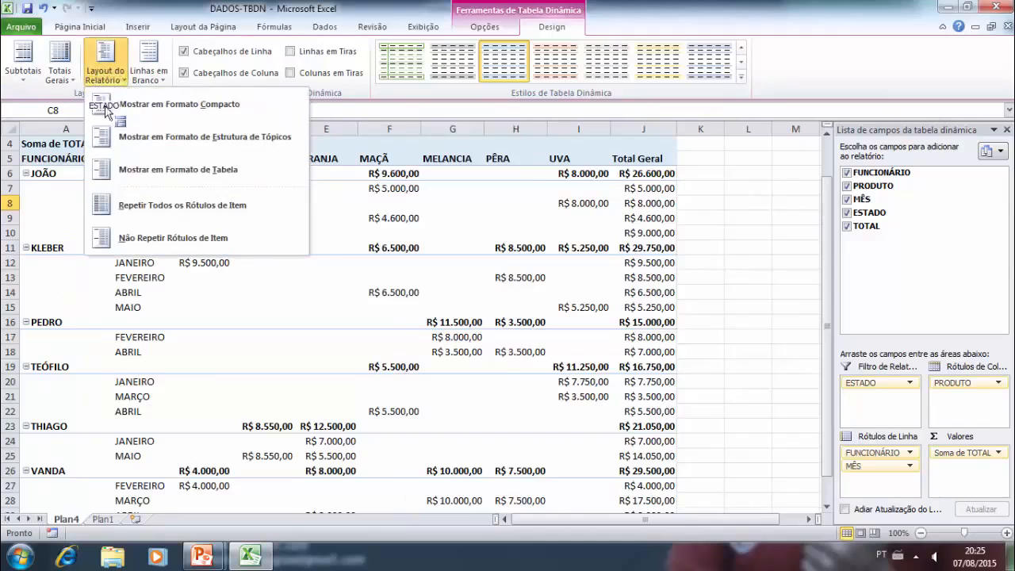
click(119, 237)
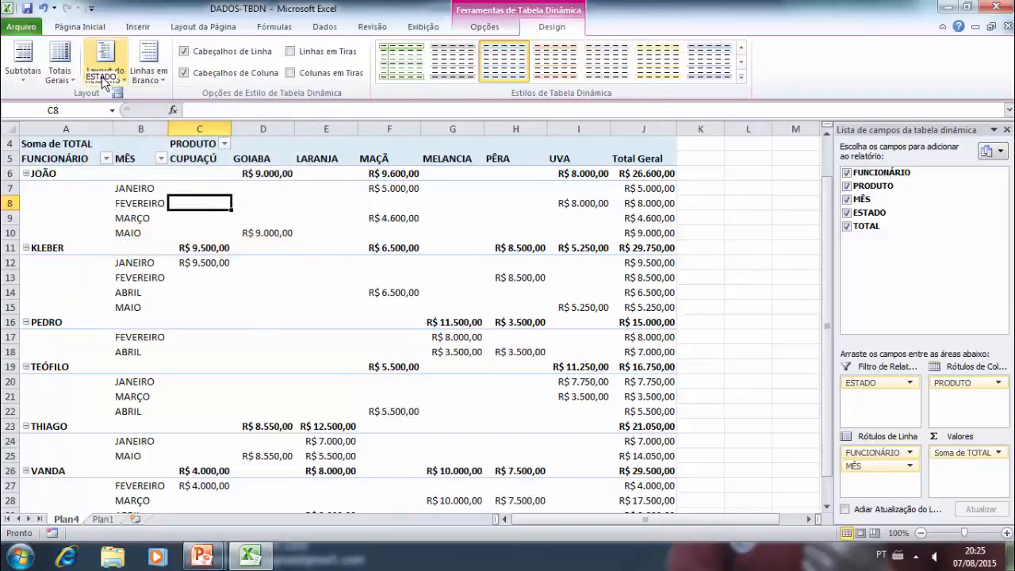
Insert a blank line after each item in the PivotTable and look over the spaced report
click(149, 73)
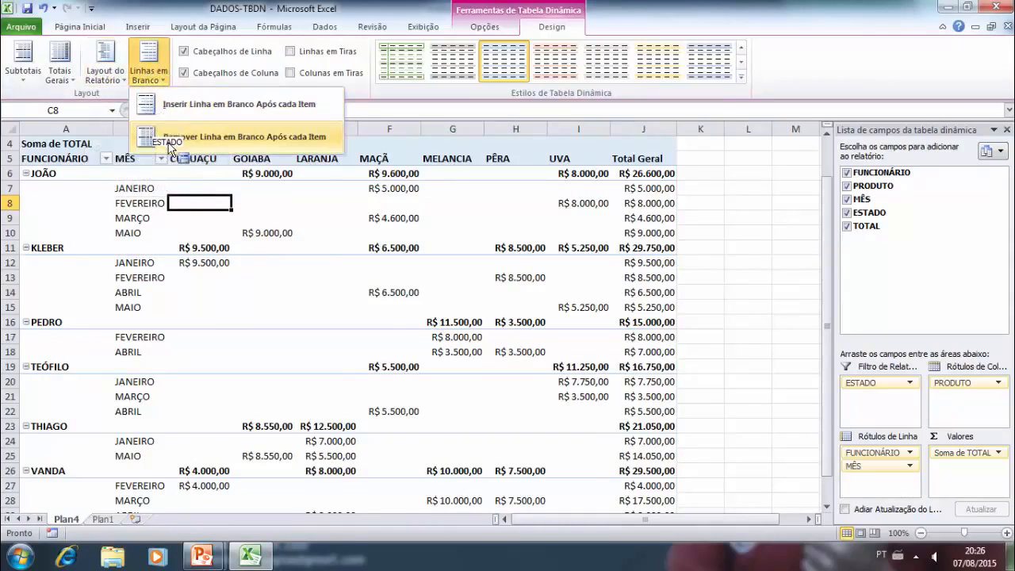
click(169, 104)
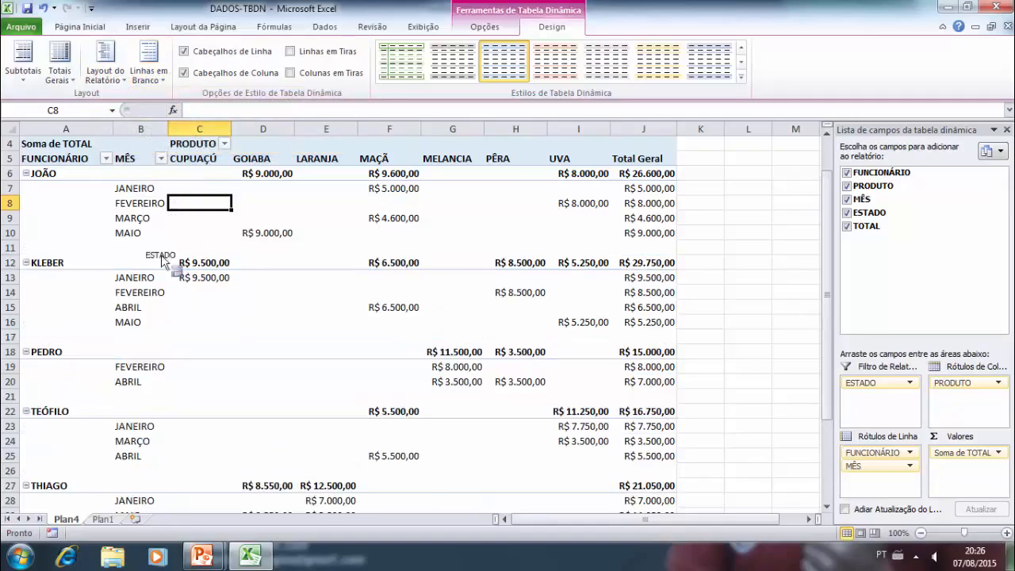
scroll(100, 341, down, 2)
scroll(101, 343, down, 4)
drag(100, 343, 101, 312)
scroll(101, 342, up, 7)
scroll(101, 313, down, 1)
scroll(150, 214, up, 1)
drag(116, 268, 184, 74)
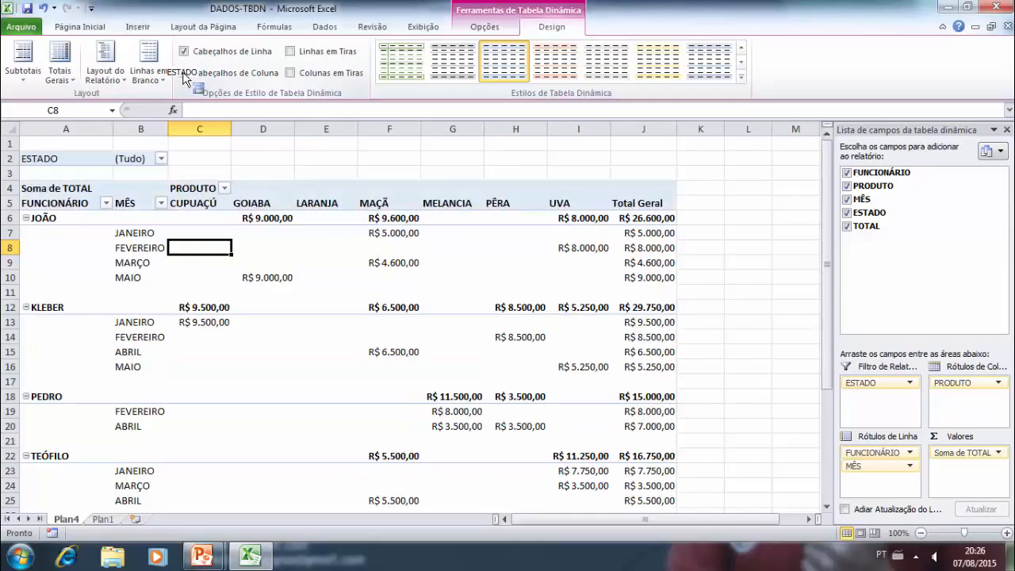
Turn the PivotTable's banded rows on and back off, and enable banded columns (Colunas em Tiras)
click(291, 50)
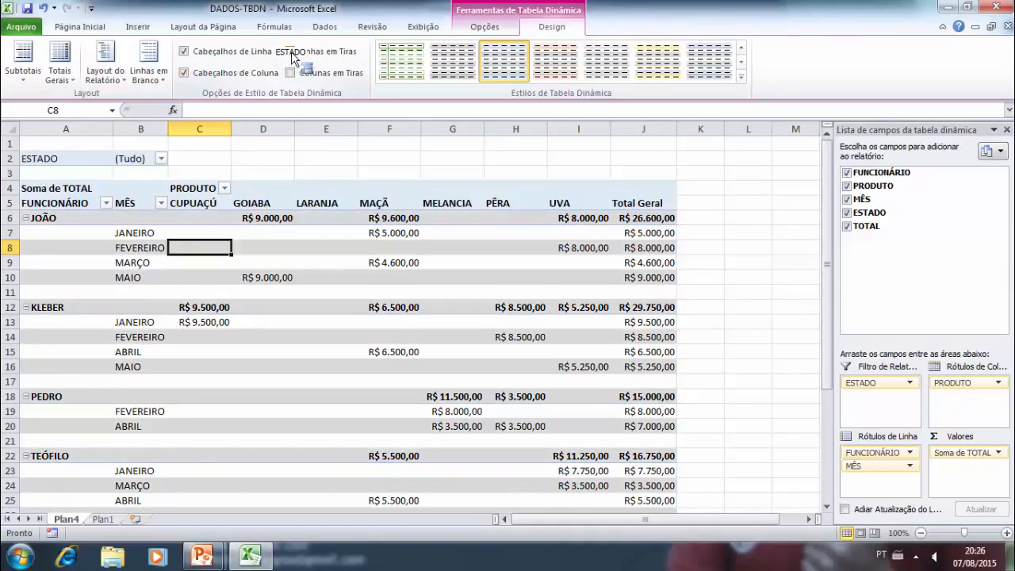
click(291, 51)
click(290, 72)
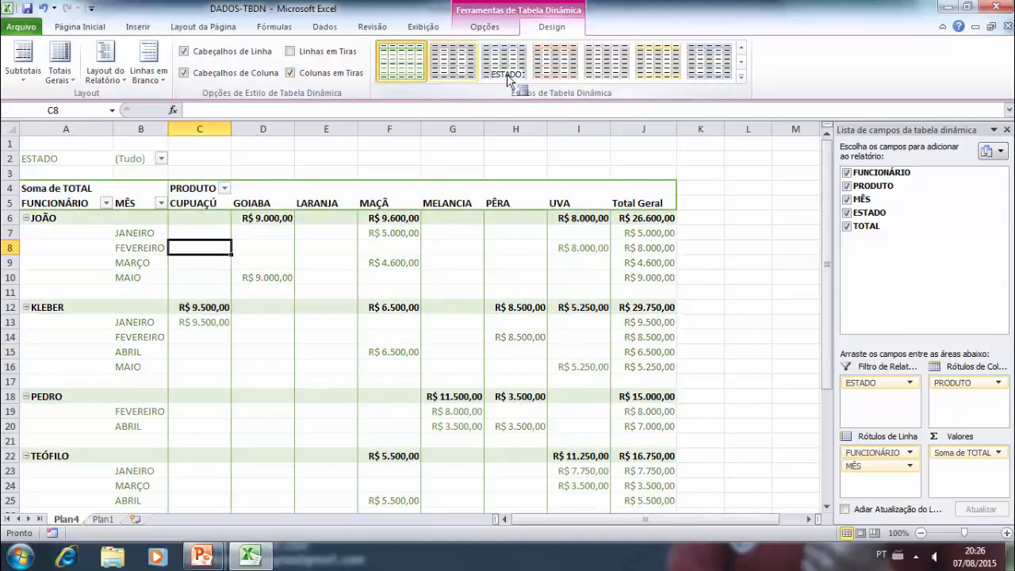
Apply the blue Média PivotTable style with a solid header to the report
click(740, 77)
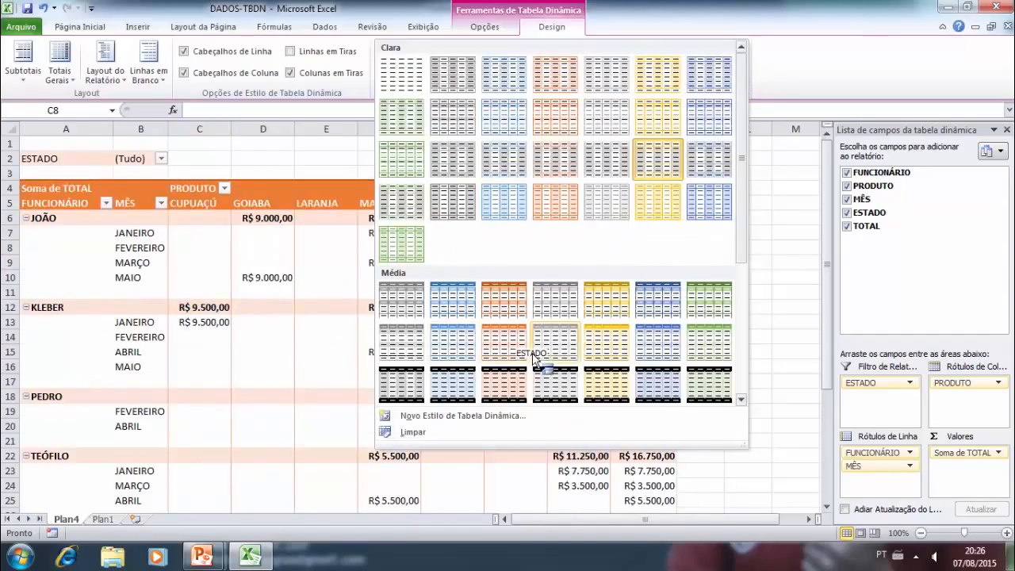
click(650, 352)
drag(561, 287, 70, 85)
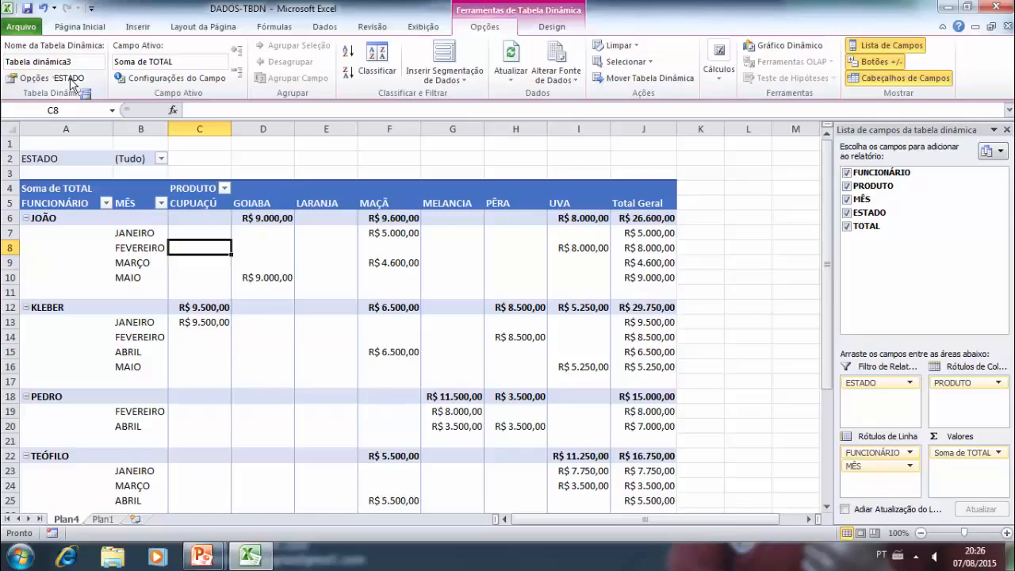
Swap the fields so FUNCIONÁRIO is in the column labels and PRODUTO is above MÊS in the row labels
drag(70, 84, 911, 445)
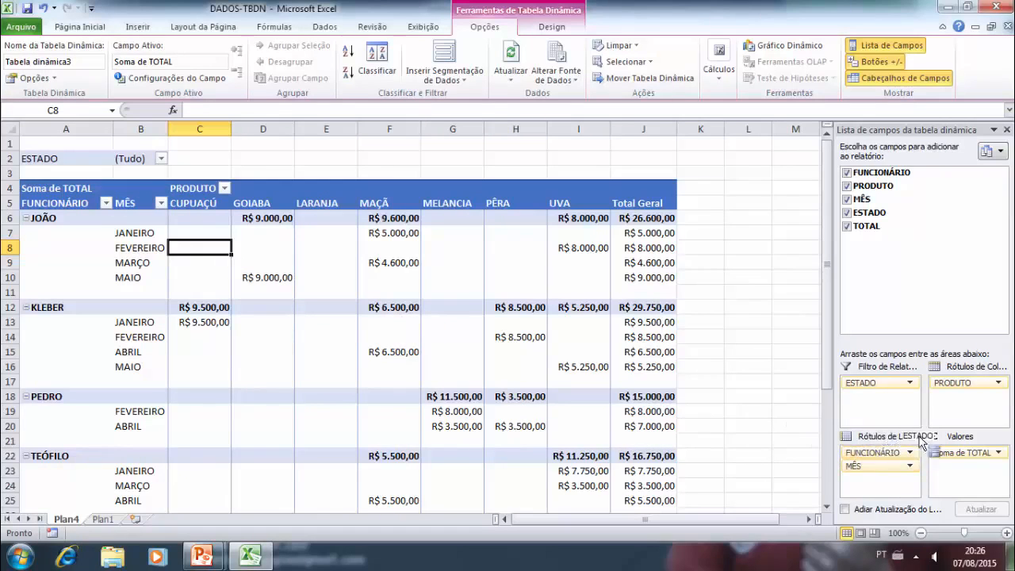
drag(976, 476, 880, 450)
drag(139, 285, 505, 443)
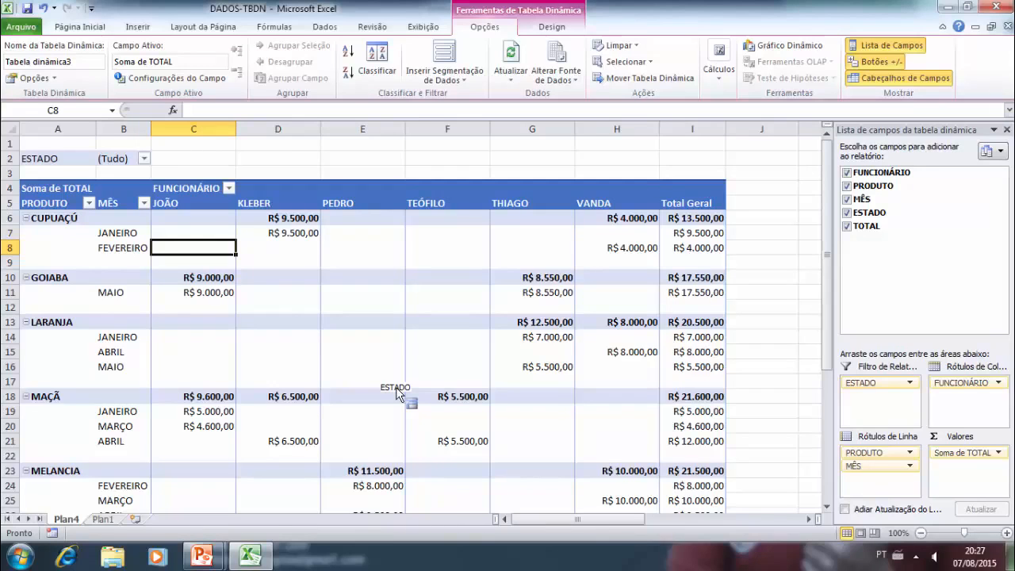
Insert a slicer for the MÊS field and place it beside the PivotTable, next to the Total Geral column
drag(398, 393, 463, 84)
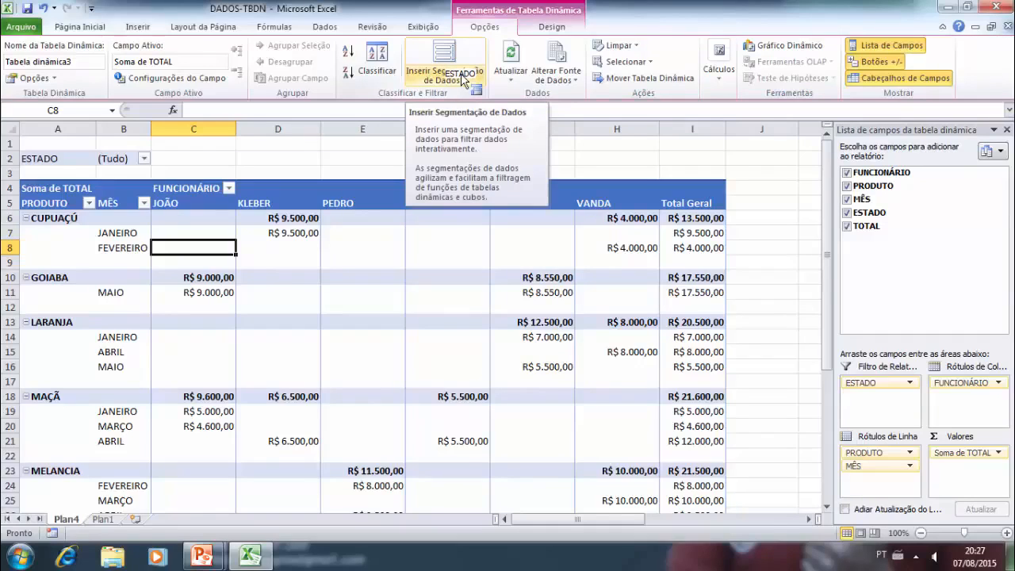
drag(458, 84, 452, 56)
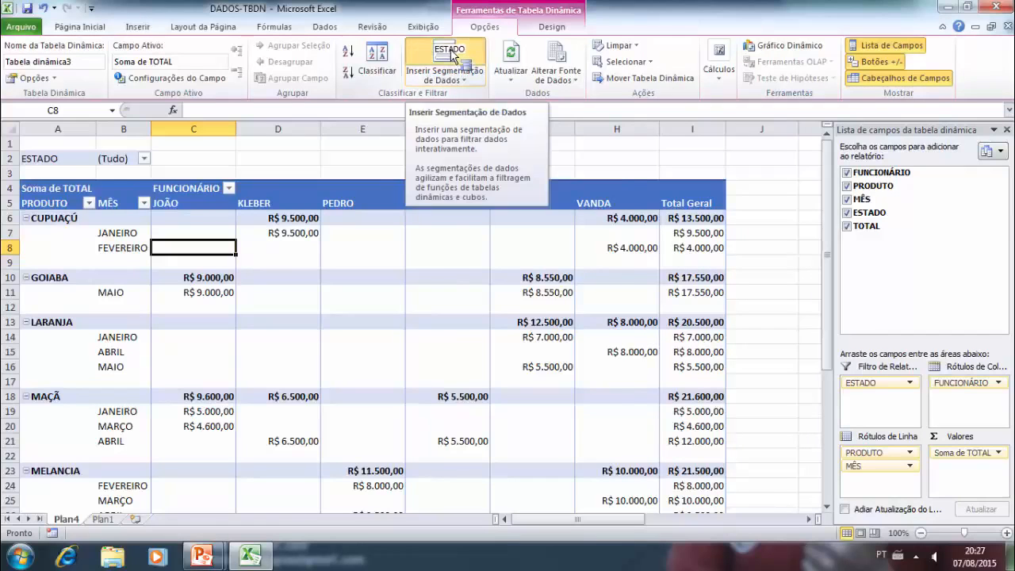
click(451, 52)
drag(512, 208, 531, 438)
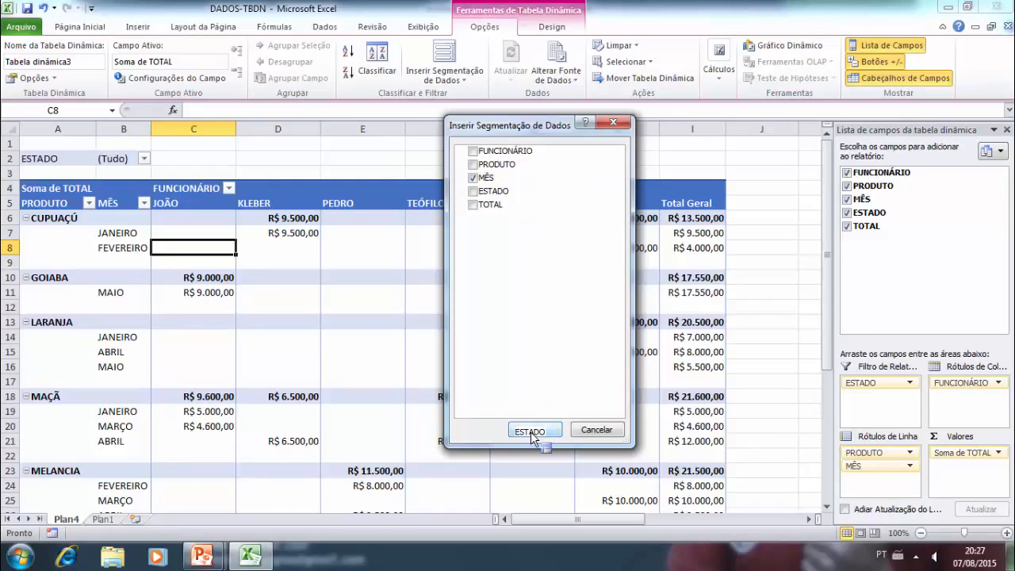
click(531, 434)
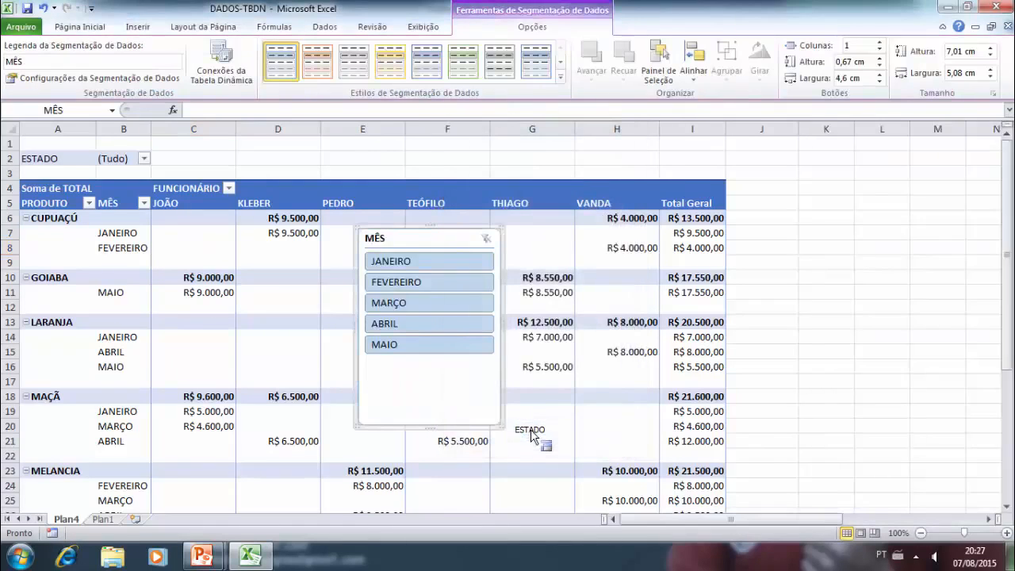
drag(432, 241, 782, 276)
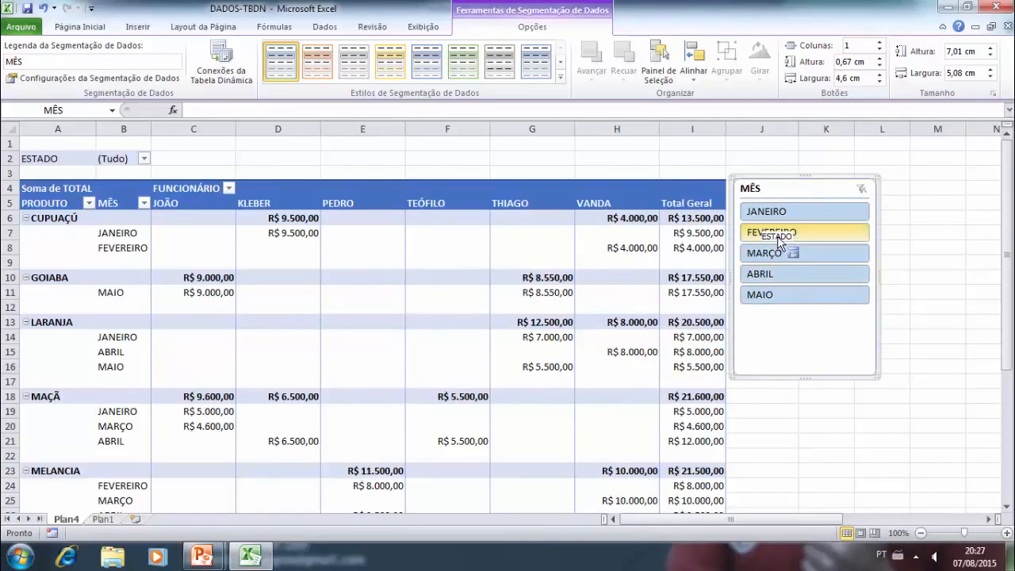
Filter the PivotTable by single months from FEVEREIRO to MAIO with the MÊS slicer, and clear the filter
click(782, 232)
click(766, 255)
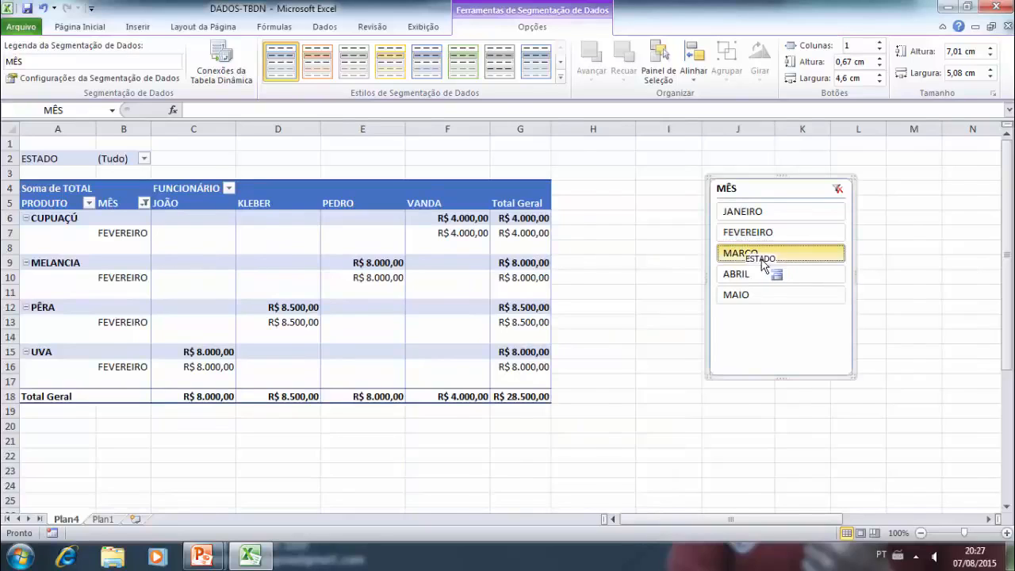
click(741, 275)
click(738, 300)
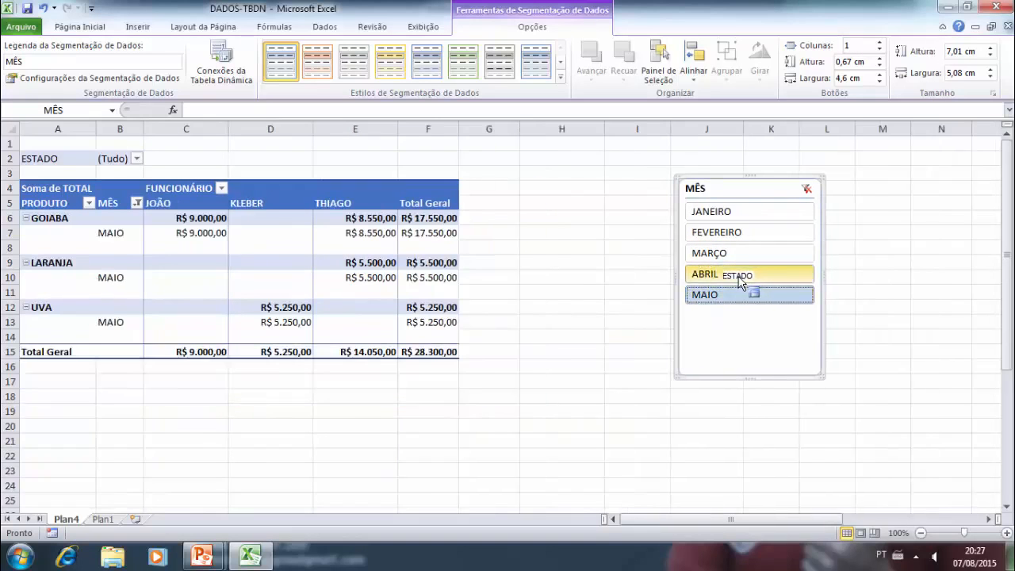
drag(727, 283, 801, 192)
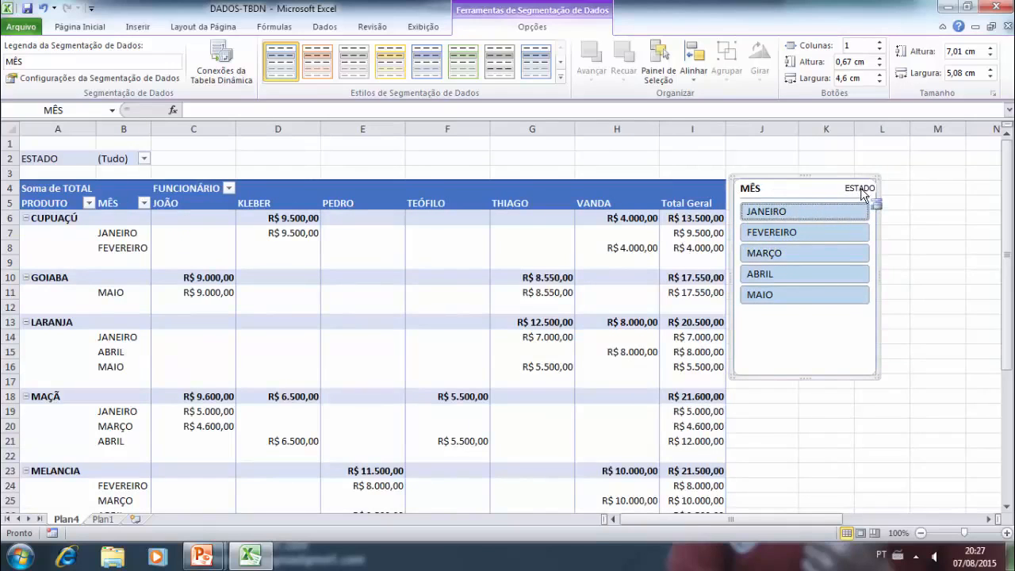
Set the MÊS slicer's number of columns to 5 and review its remaining size and alt text properties
drag(860, 206, 520, 178)
right_click(515, 170)
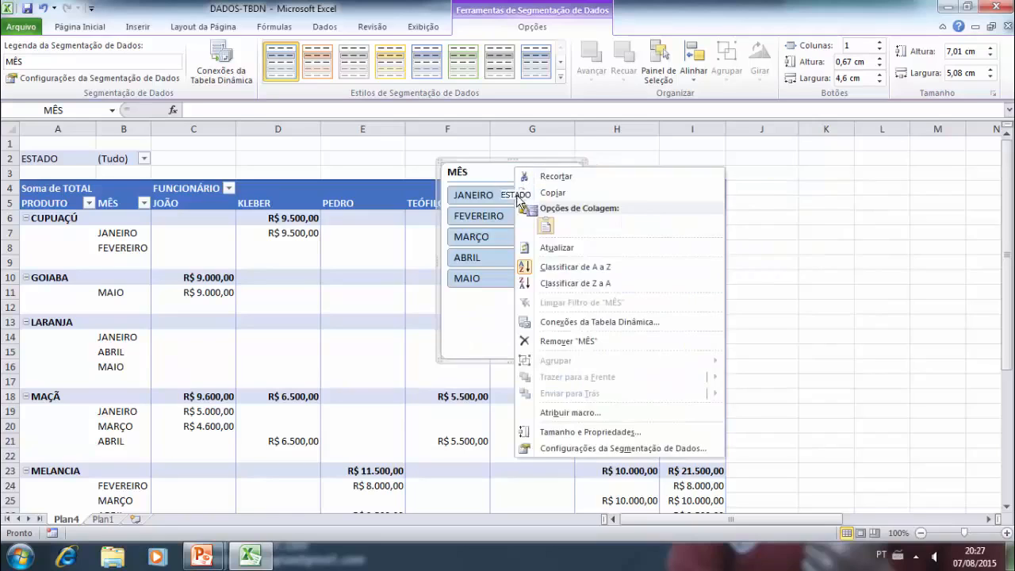
click(590, 432)
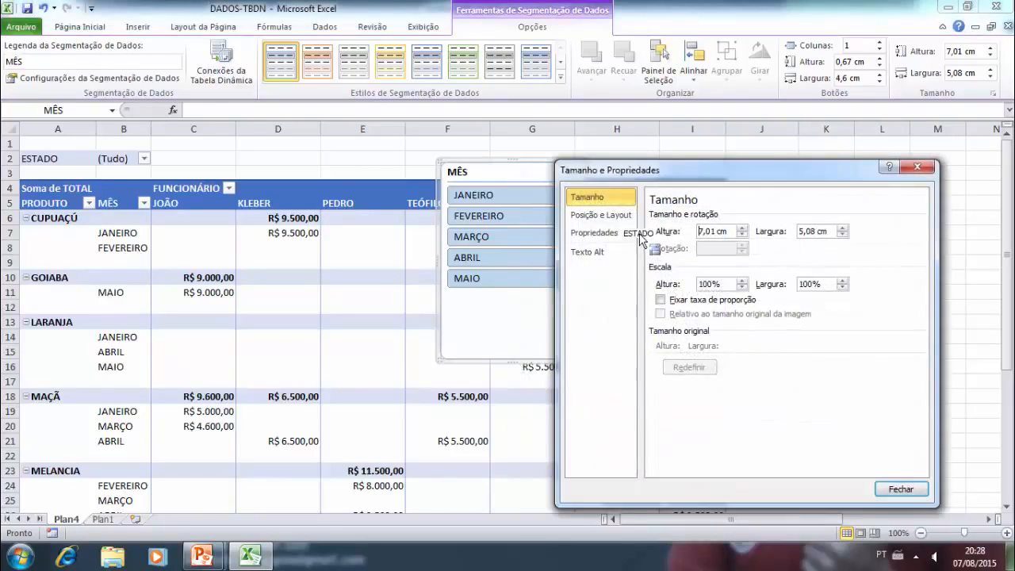
drag(708, 244, 696, 293)
drag(310, 159, 789, 295)
click(770, 295)
click(769, 295)
click(770, 295)
click(770, 295)
drag(767, 284, 904, 228)
click(698, 232)
drag(830, 181, 746, 158)
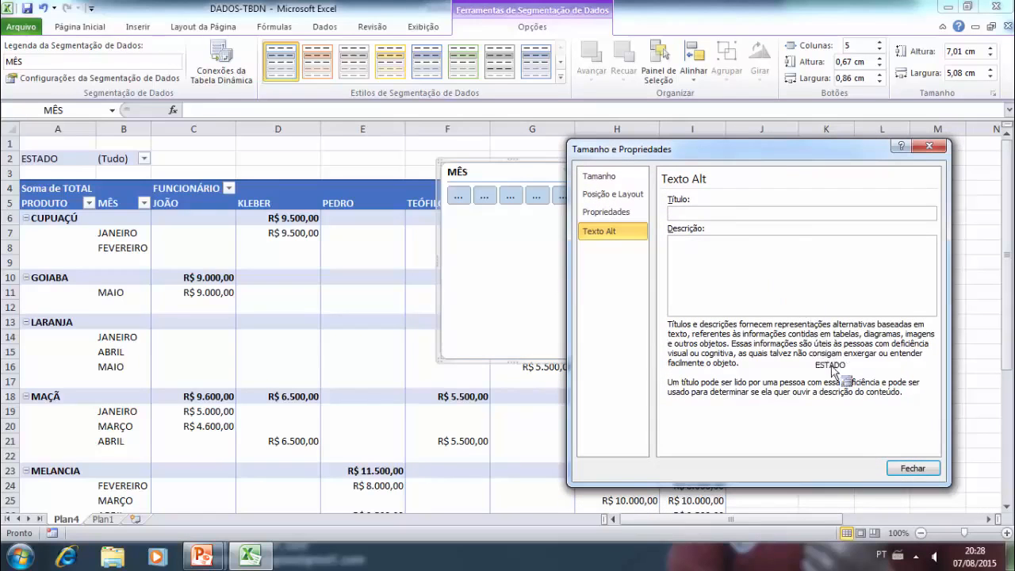
click(909, 468)
Resize the MÊS slicer to about 14.5 cm wide and 1.72 cm high, and move it above the PivotTable
drag(619, 229, 584, 248)
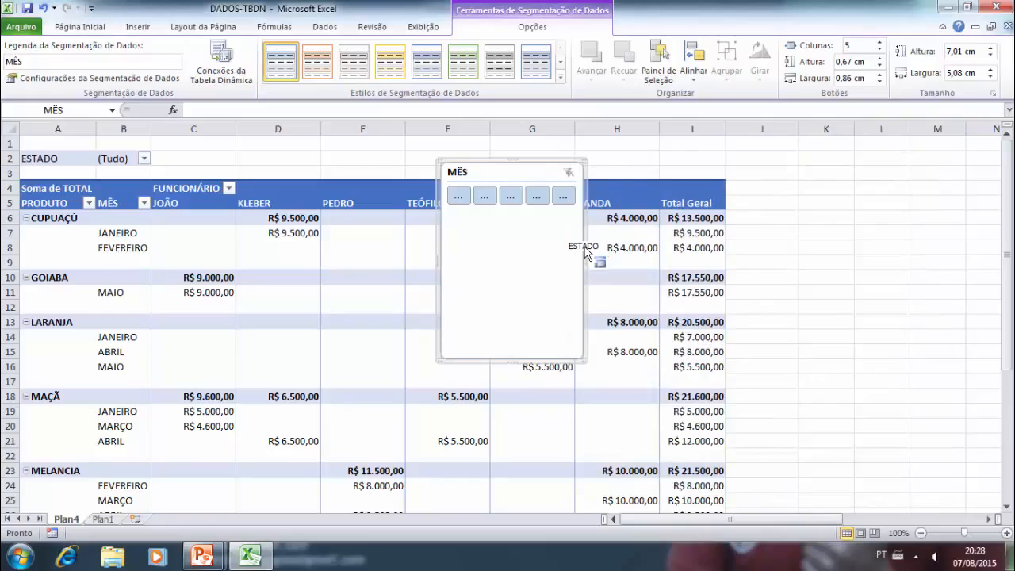
drag(655, 256, 659, 354)
drag(644, 315, 305, 156)
Hide the MÊS slicer's header and fit the slicer, about 1.11 cm high, into the rows above the PivotTable
right_click(307, 155)
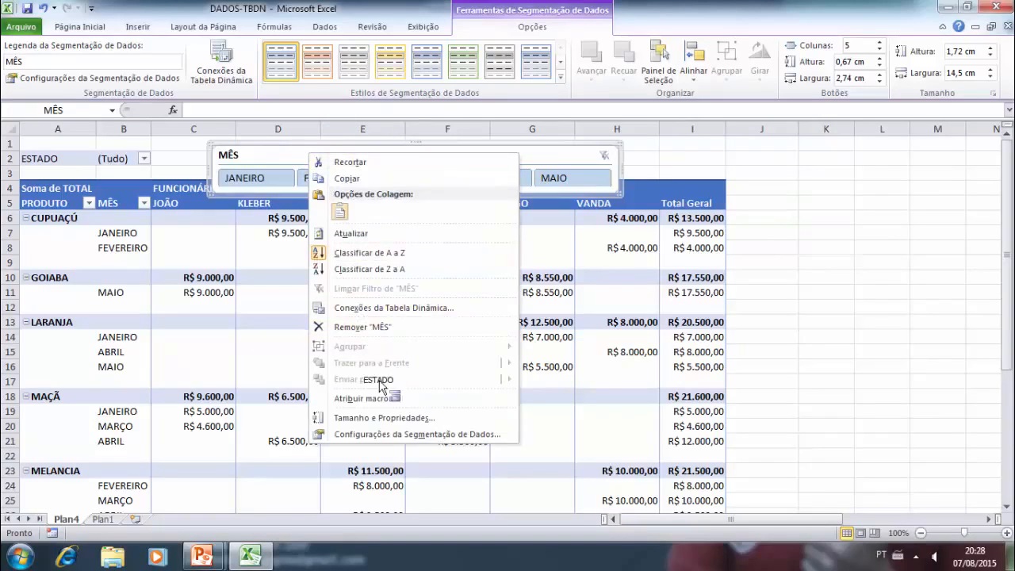
click(387, 435)
drag(325, 335, 735, 247)
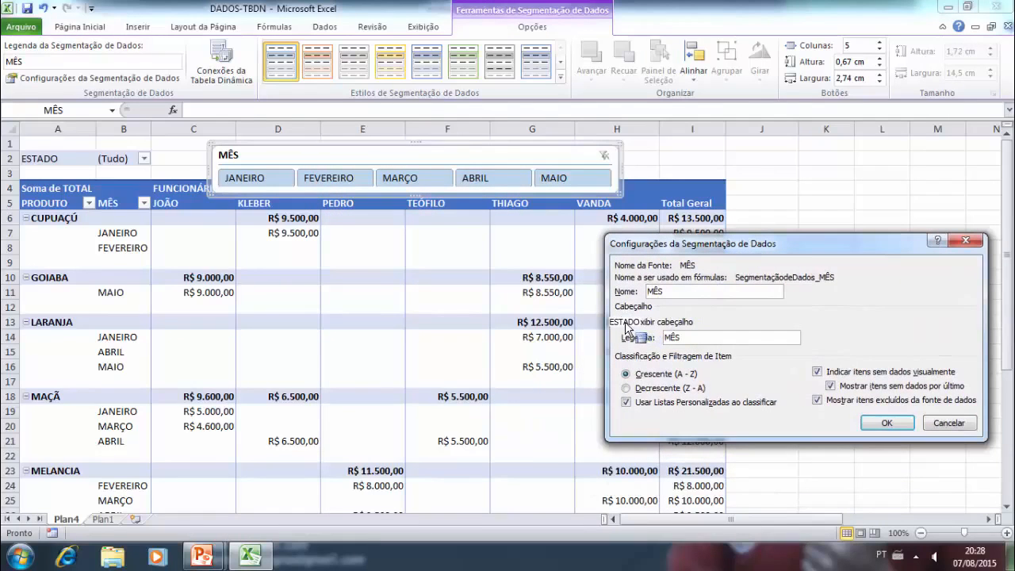
drag(668, 342, 718, 366)
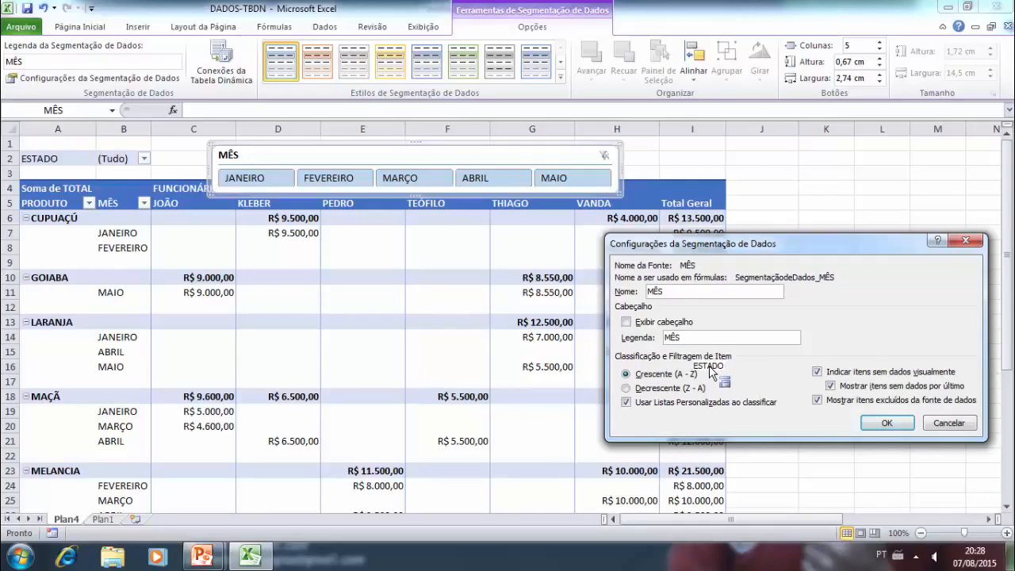
drag(693, 370, 648, 374)
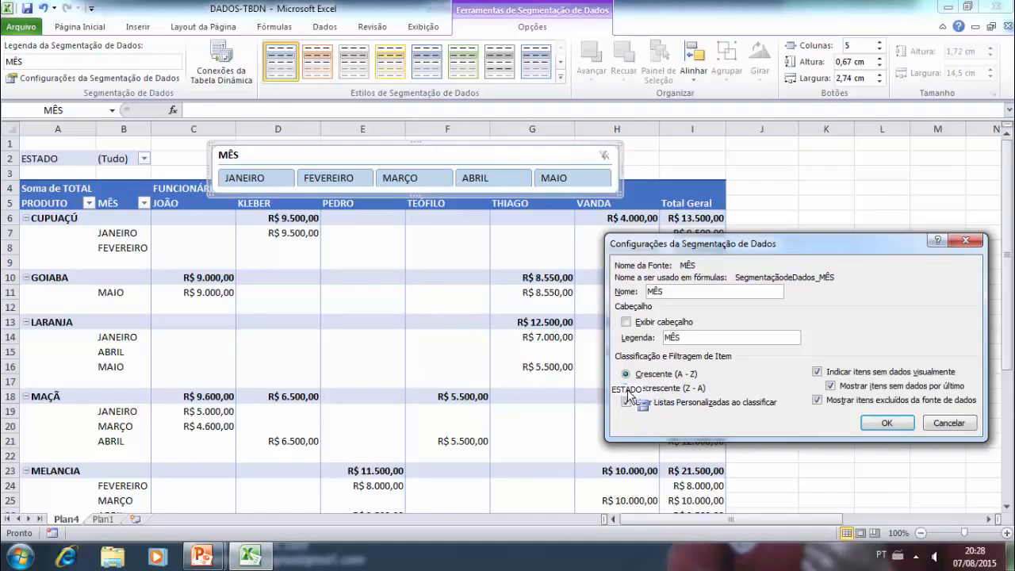
drag(628, 394, 880, 426)
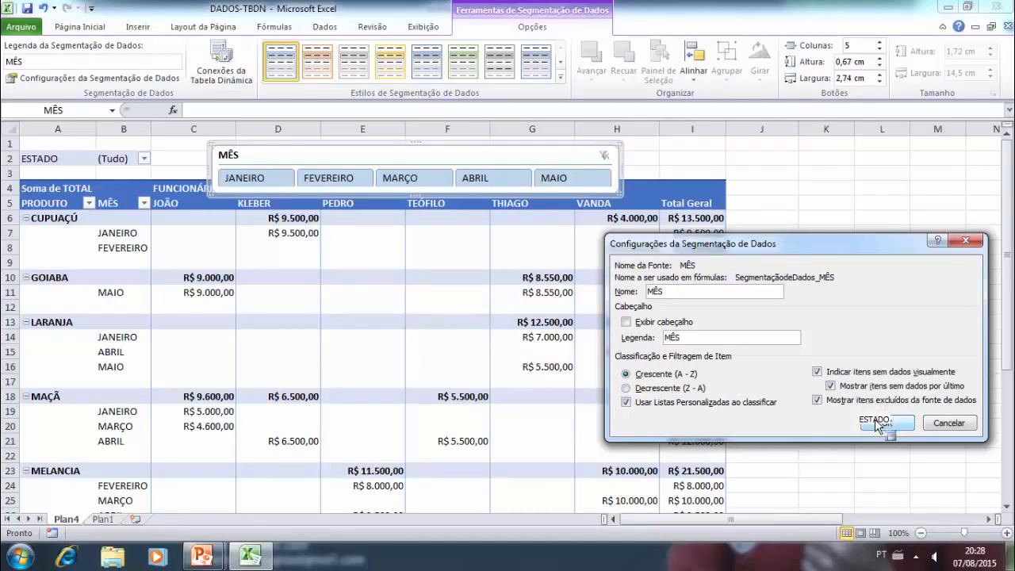
click(877, 426)
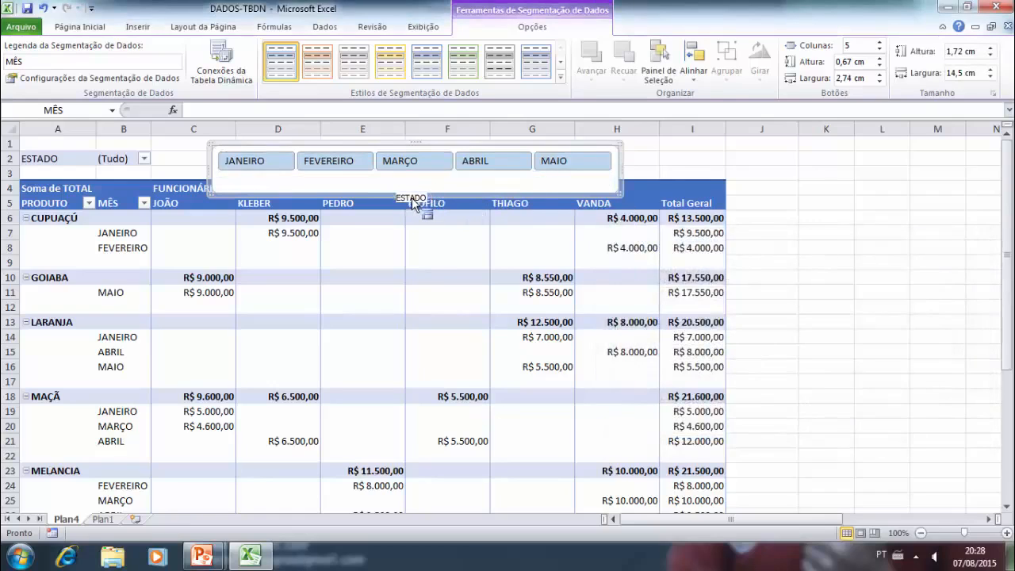
drag(418, 201, 416, 180)
drag(493, 150, 450, 147)
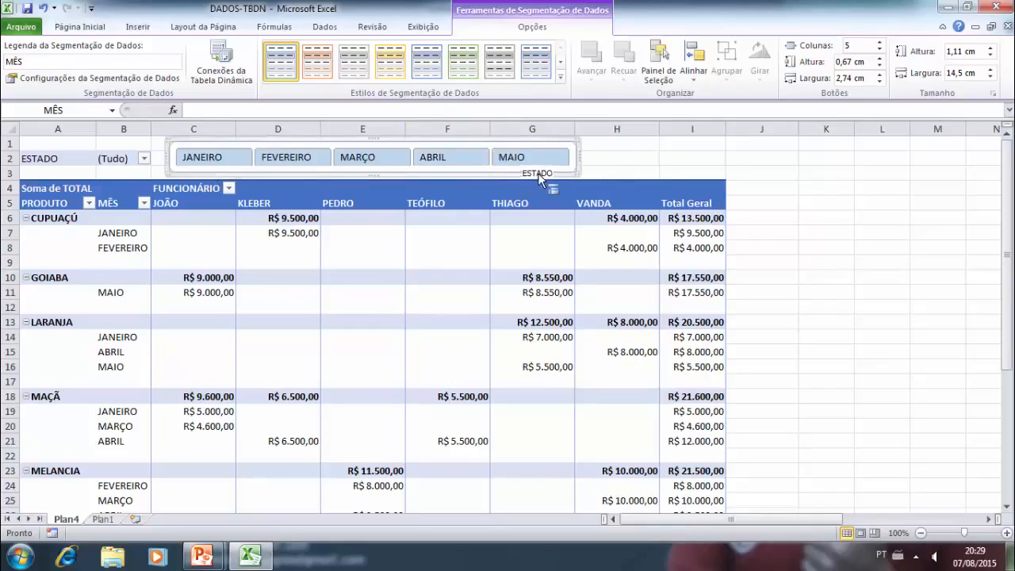
Disable resizing and moving for the MÊS slicer, and test the lock by trying to move it
right_click(435, 139)
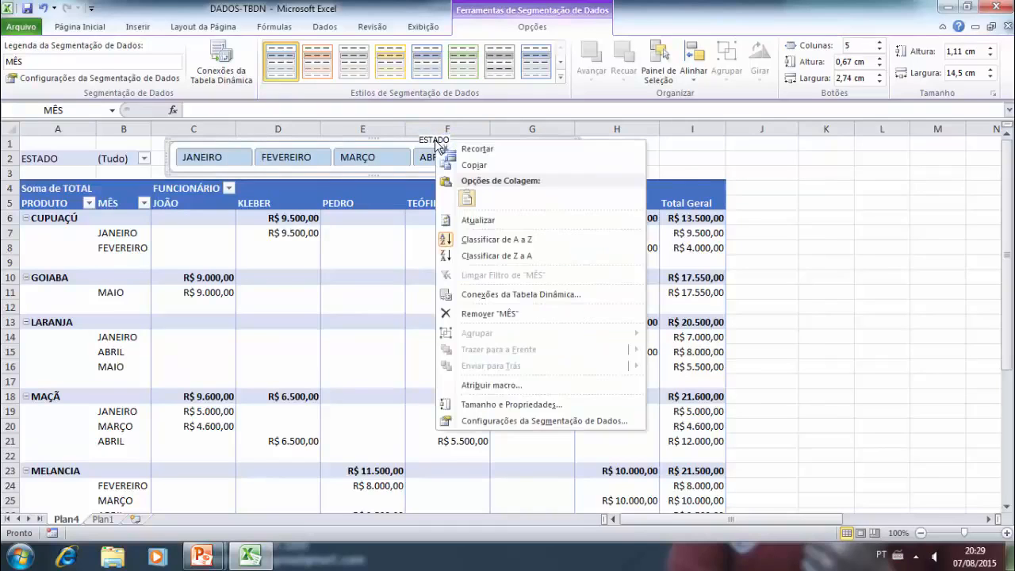
click(511, 405)
click(602, 198)
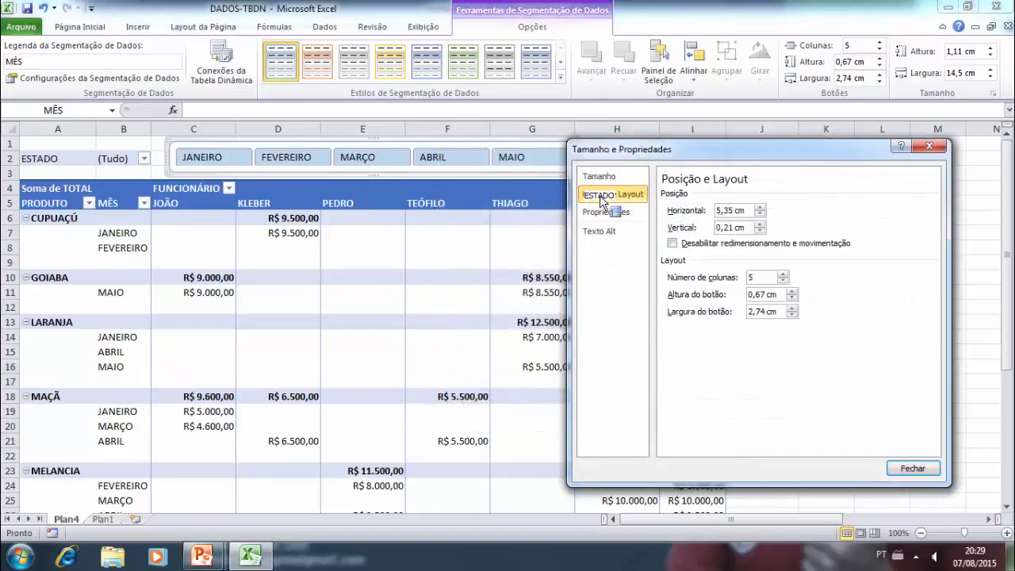
click(672, 244)
click(907, 469)
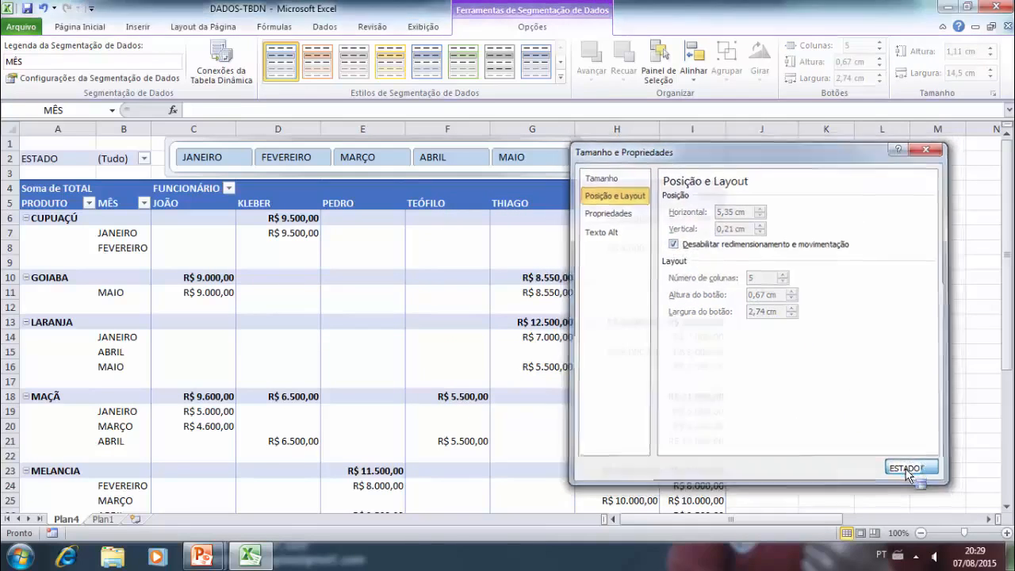
click(829, 264)
drag(411, 161, 381, 374)
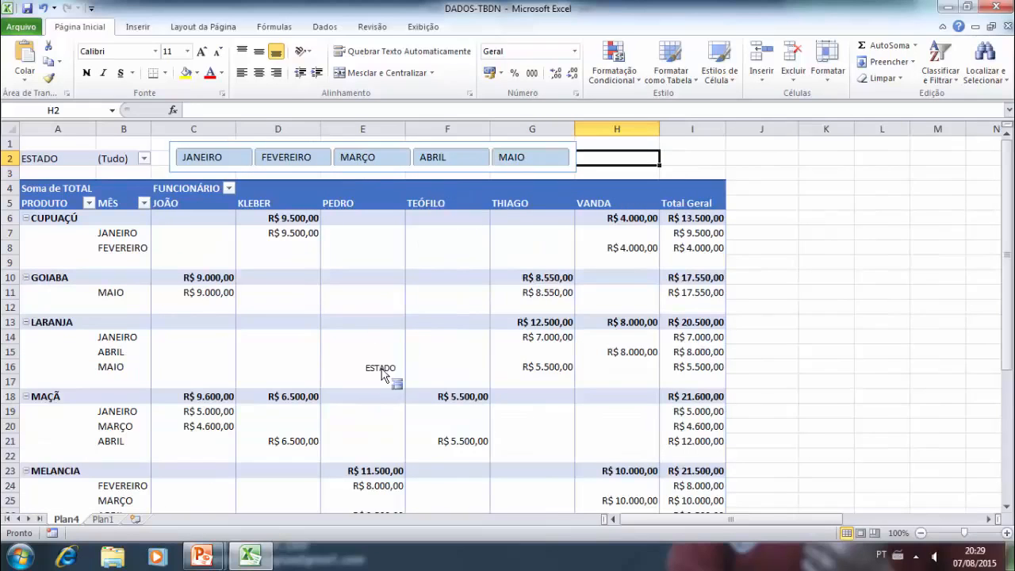
Insert a slicer for the PRODUTO field of the PivotTable
drag(878, 294, 471, 247)
drag(327, 271, 497, 30)
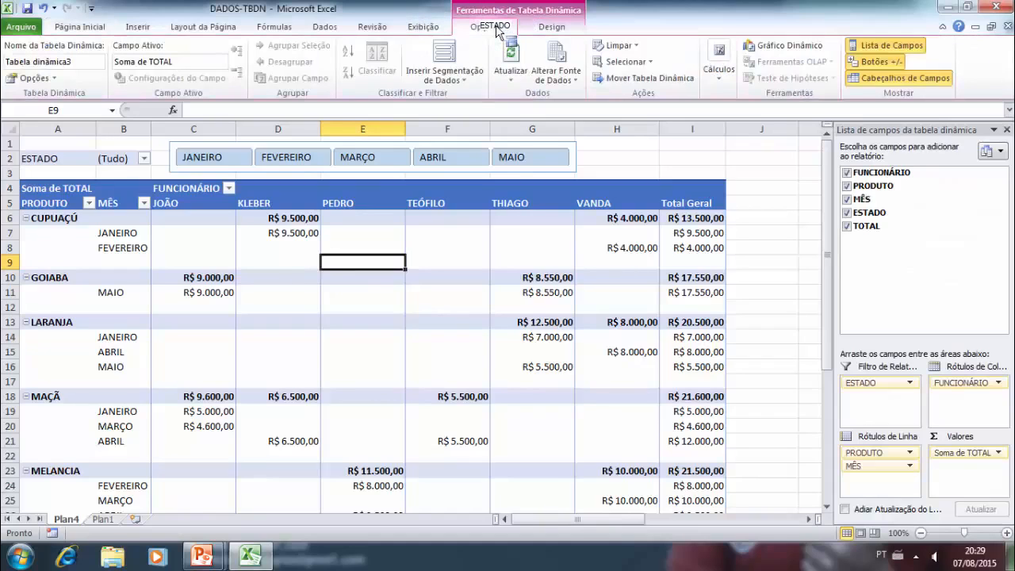
click(440, 58)
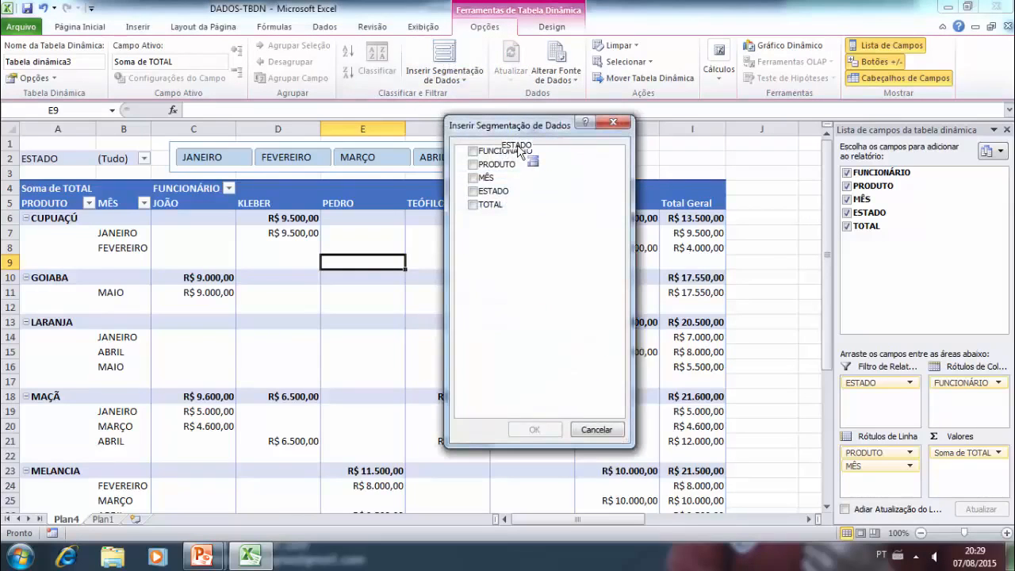
click(474, 165)
click(534, 429)
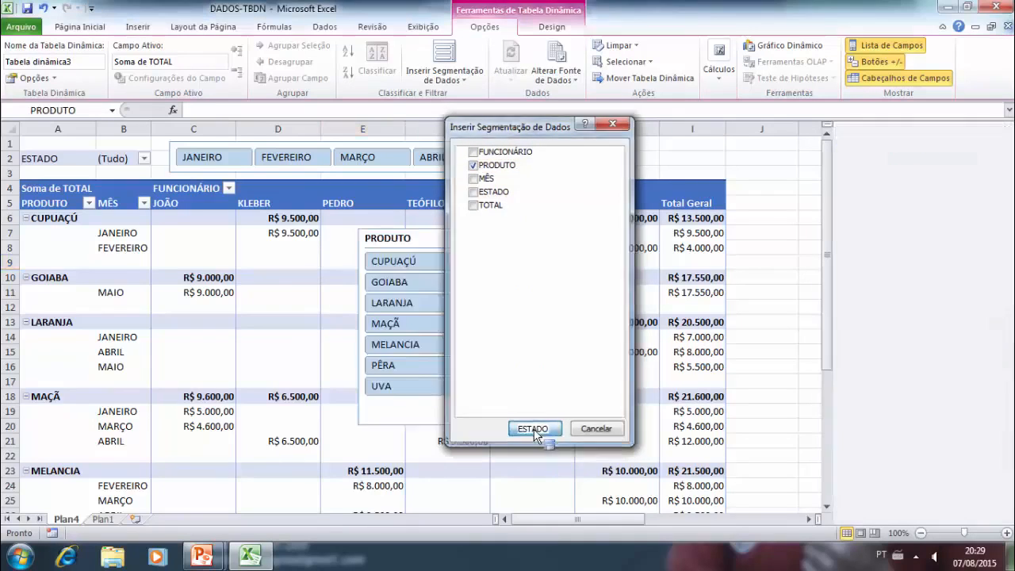
Move the PRODUTO slicer beside the PivotTable and filter the data to FEVEREIRO and CUPUAÇÚ with the slicers
drag(474, 224, 687, 208)
click(270, 158)
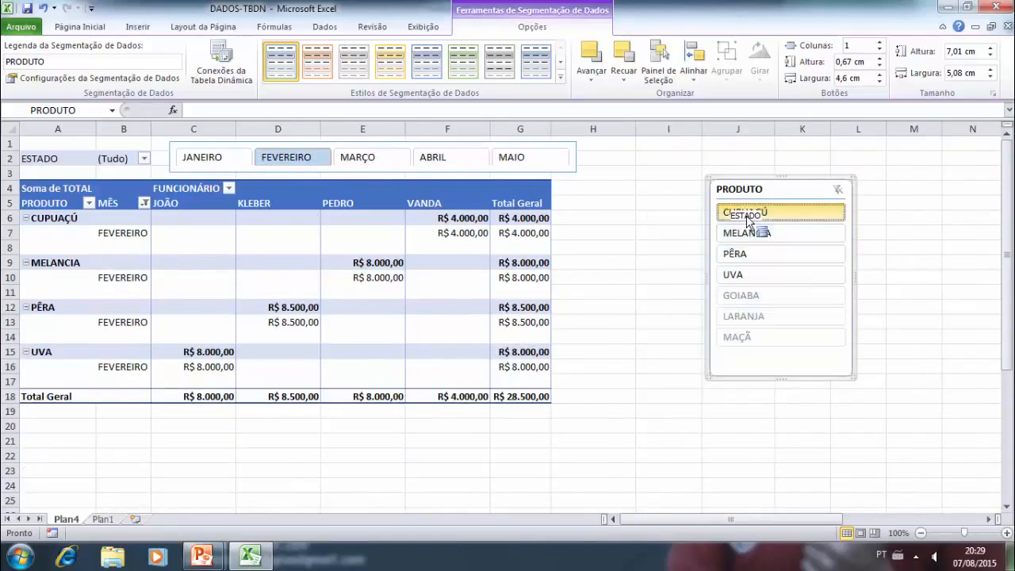
drag(742, 227, 624, 242)
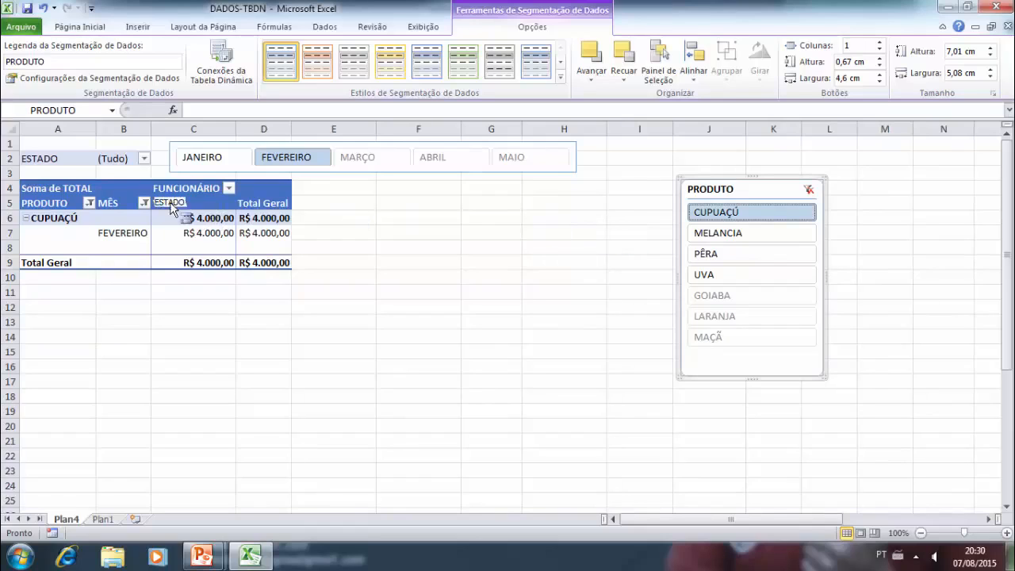
Switch the PRODUTO slicer to PÊRA, UVA and CUPUAÇÚ in turn, and clear the PivotTable's product and month filters
click(711, 254)
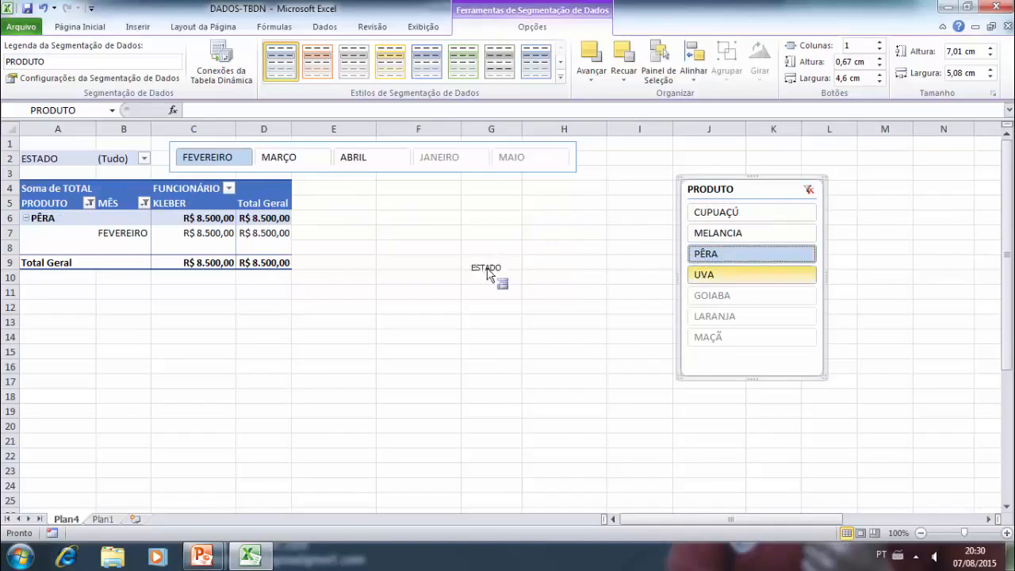
click(711, 278)
click(714, 211)
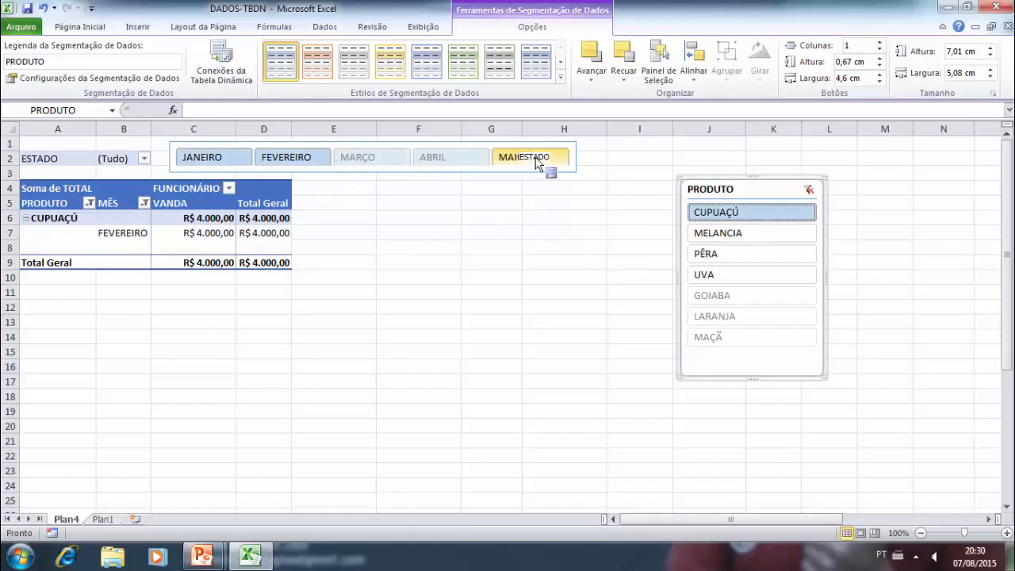
click(811, 190)
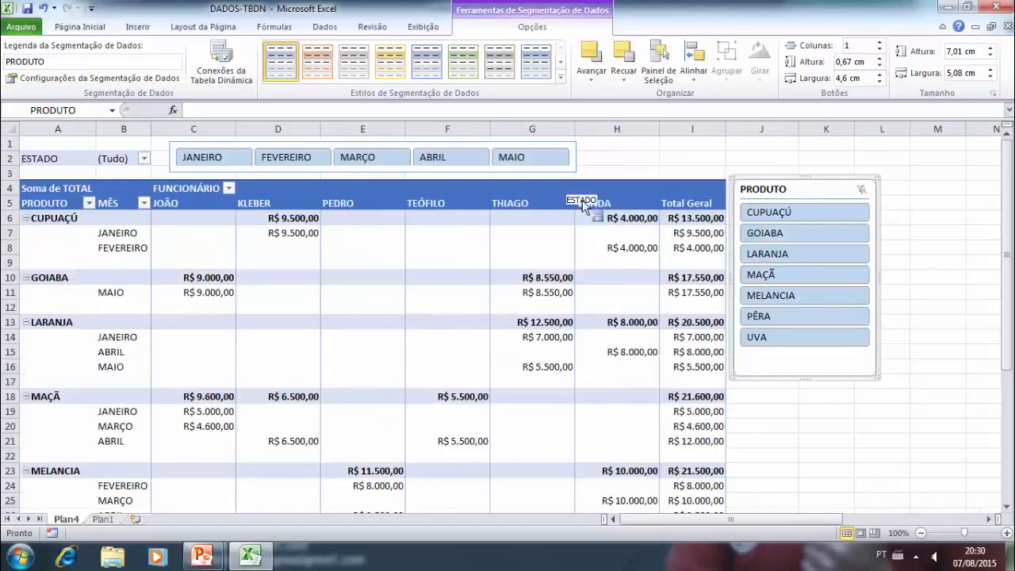
Re-enable resizing and moving for the MÊS slicer, and widen it to the edge of the PivotTable's Total Geral column
right_click(571, 153)
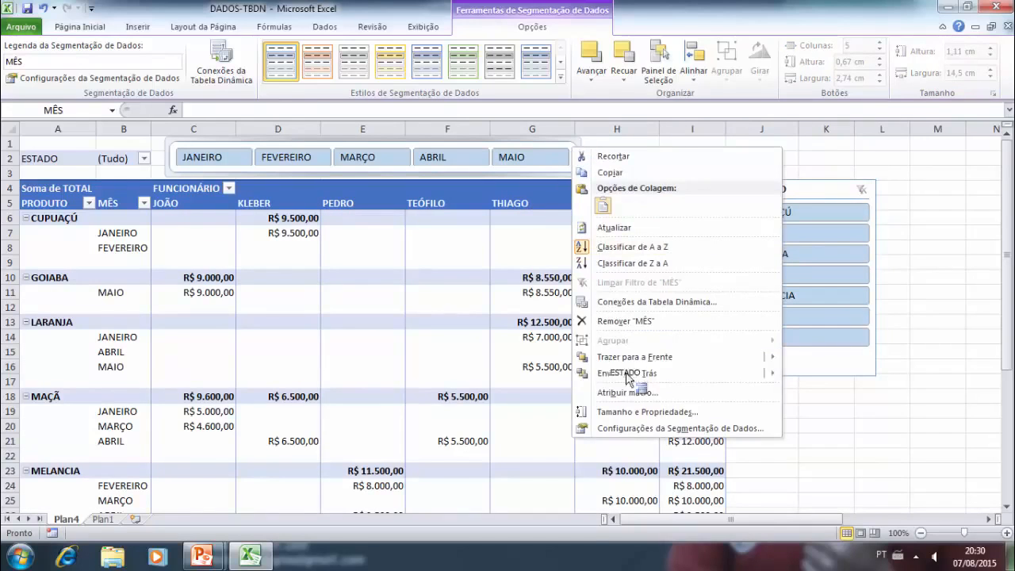
click(634, 417)
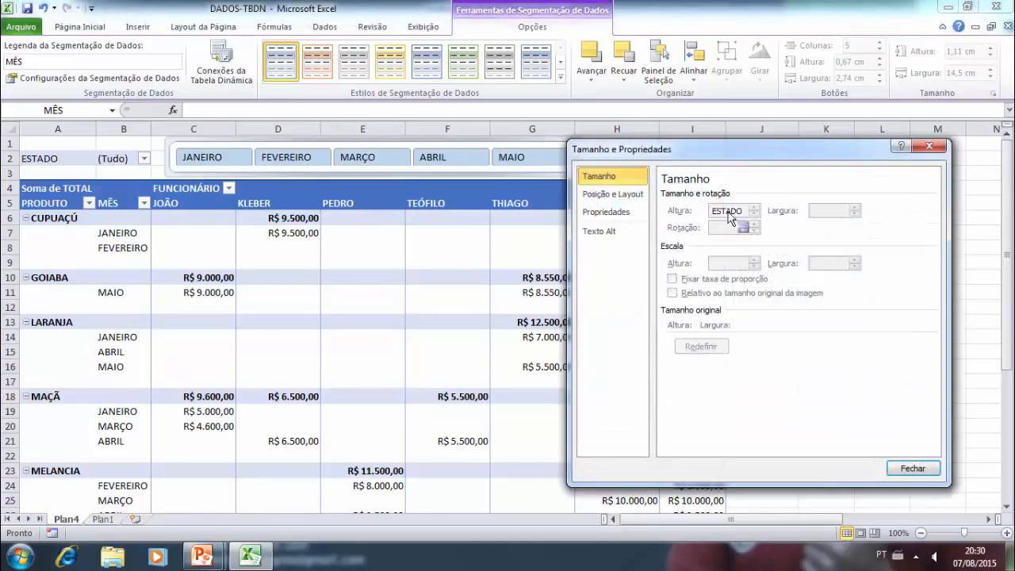
click(611, 198)
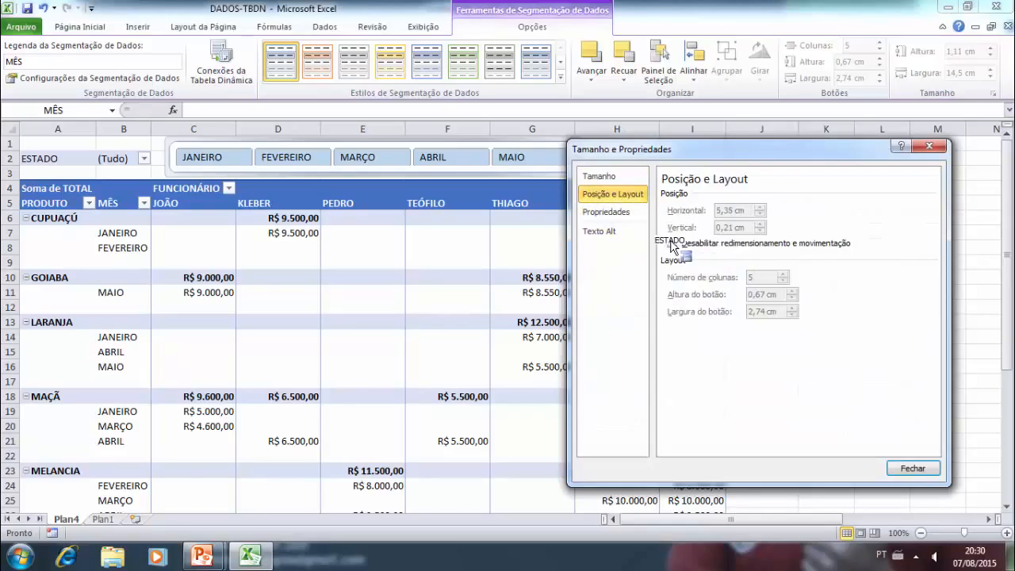
click(907, 468)
drag(613, 208, 578, 157)
drag(660, 161, 816, 198)
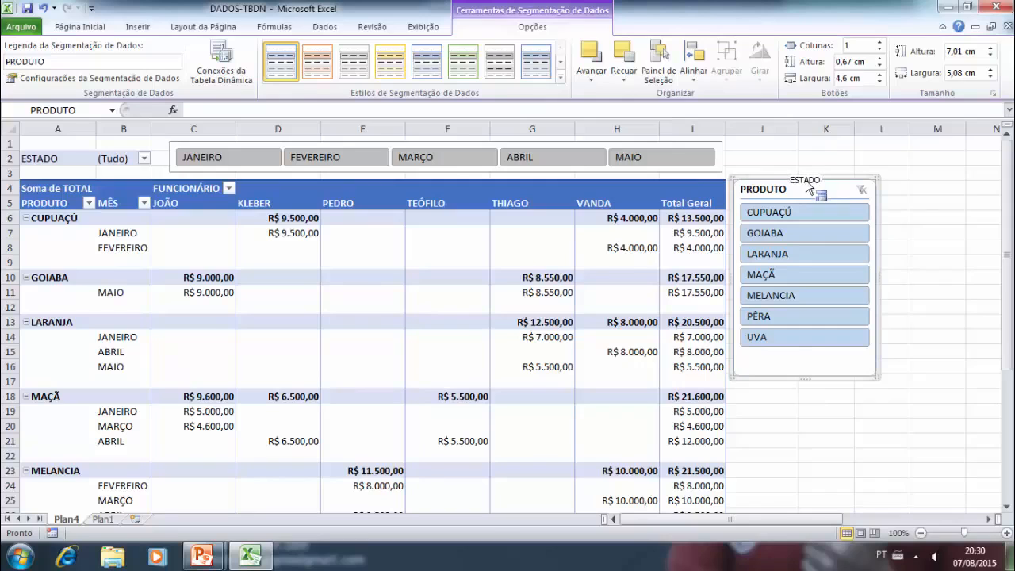
Delete the PRODUTO slicer, and test the MÊS slicer with MAIO, JANEIRO and multiple months until all months are selected
key(Delete)
click(703, 157)
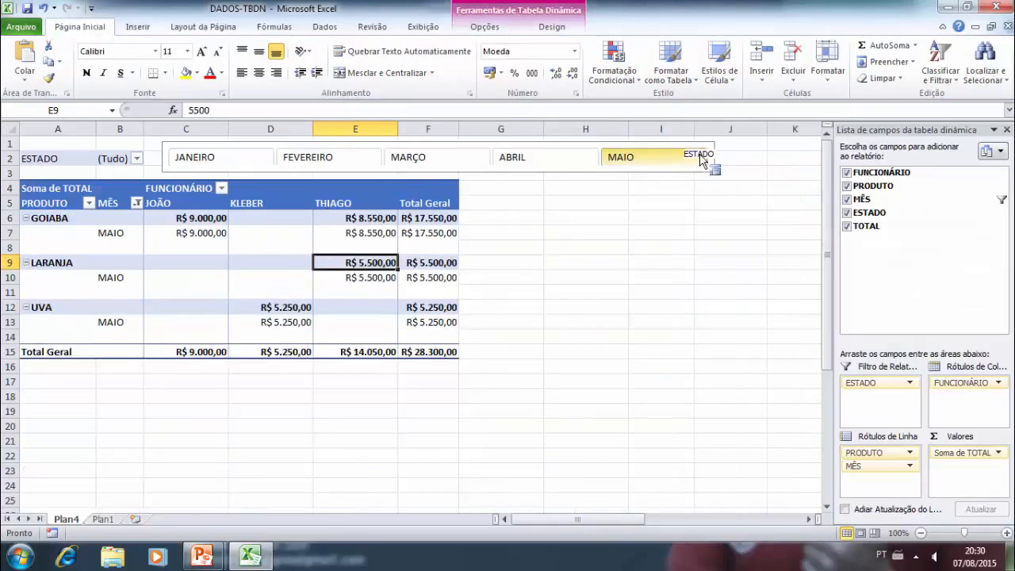
click(202, 157)
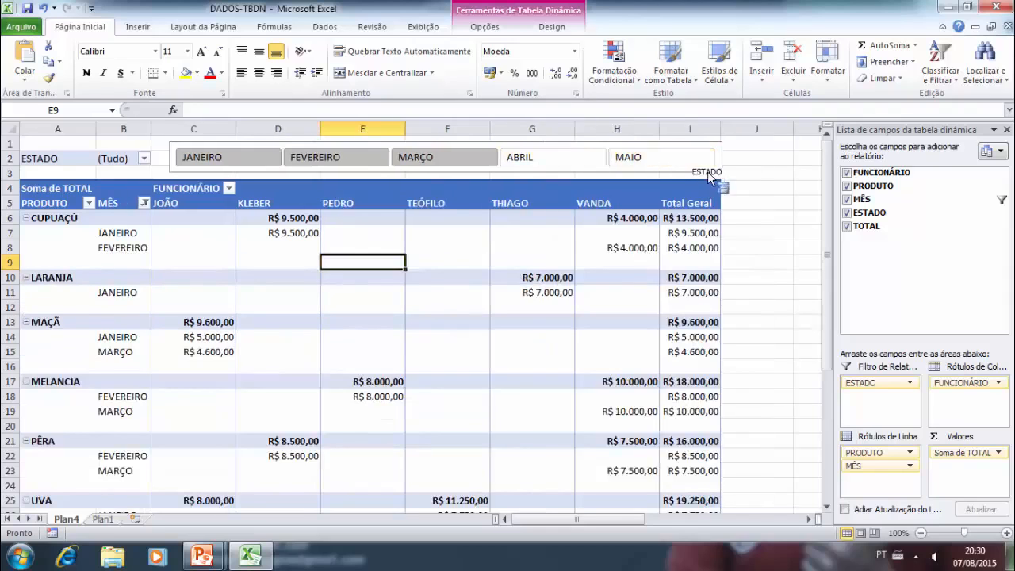
ctrl+click(651, 168)
ctrl+click(555, 160)
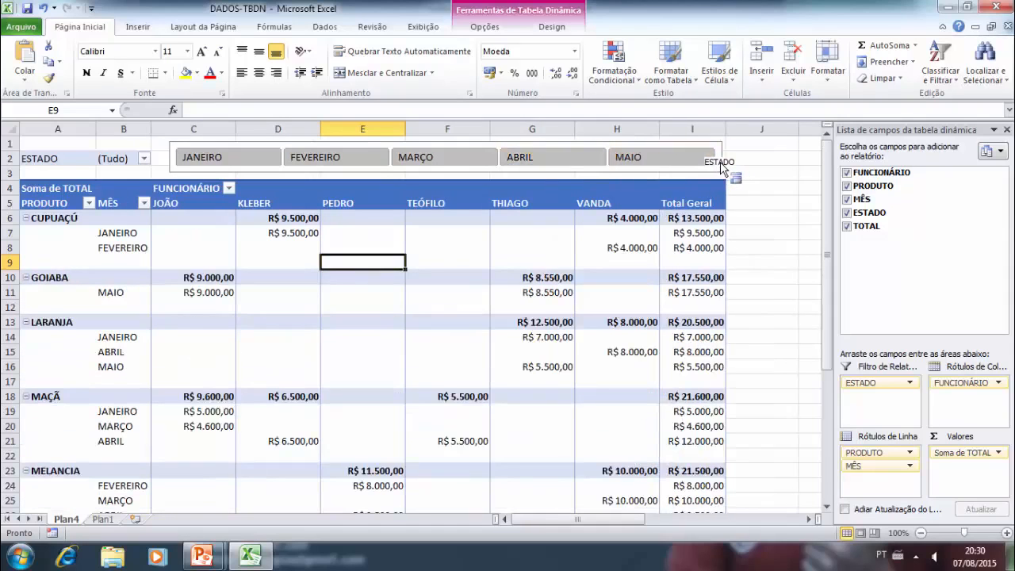
Delete the MÊS slicer and insert new slicers for the PRODUTO and MÊS fields of the PivotTable
click(722, 168)
key(Delete)
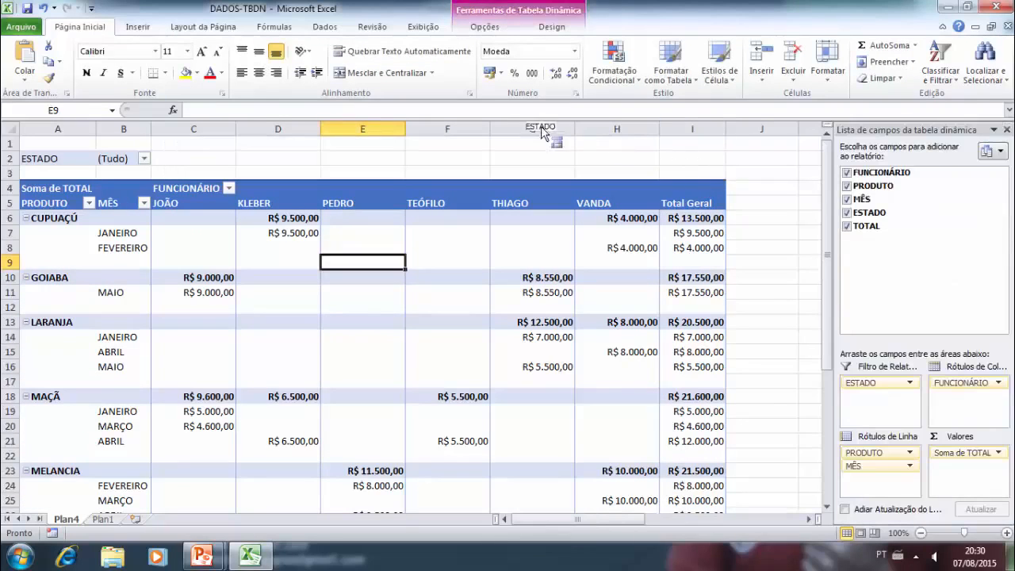
drag(183, 99, 252, 155)
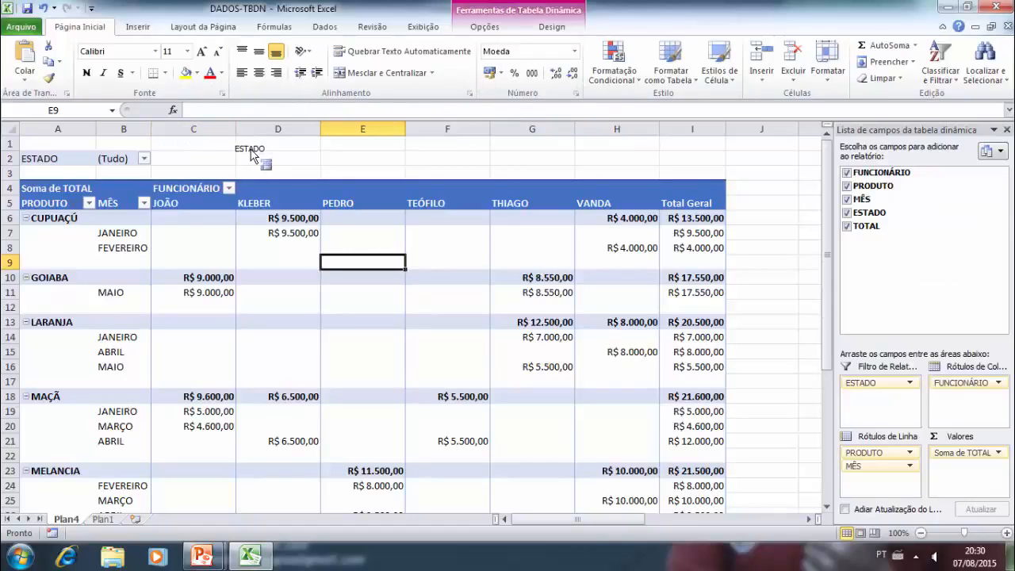
drag(179, 170, 478, 182)
click(474, 191)
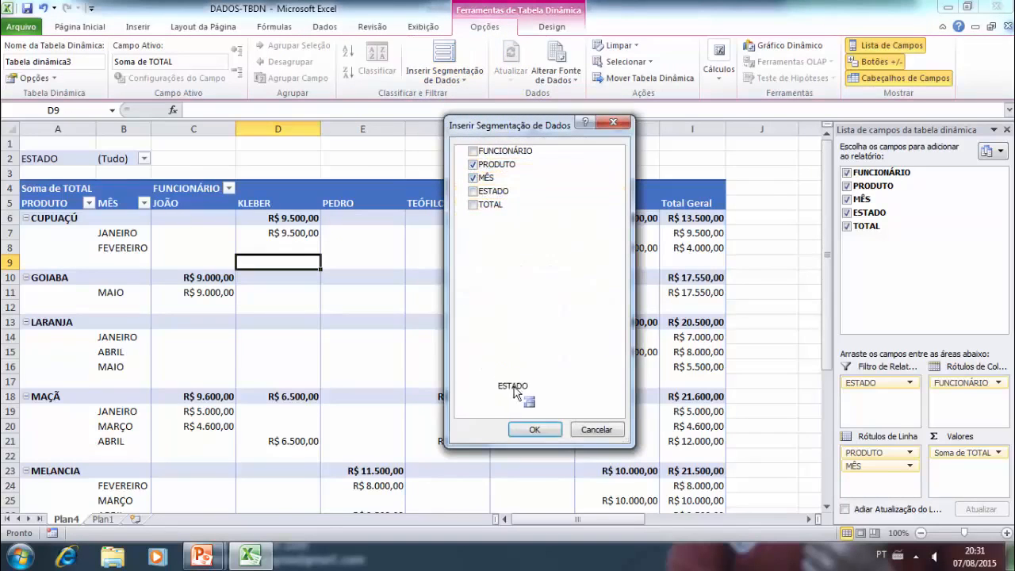
click(532, 429)
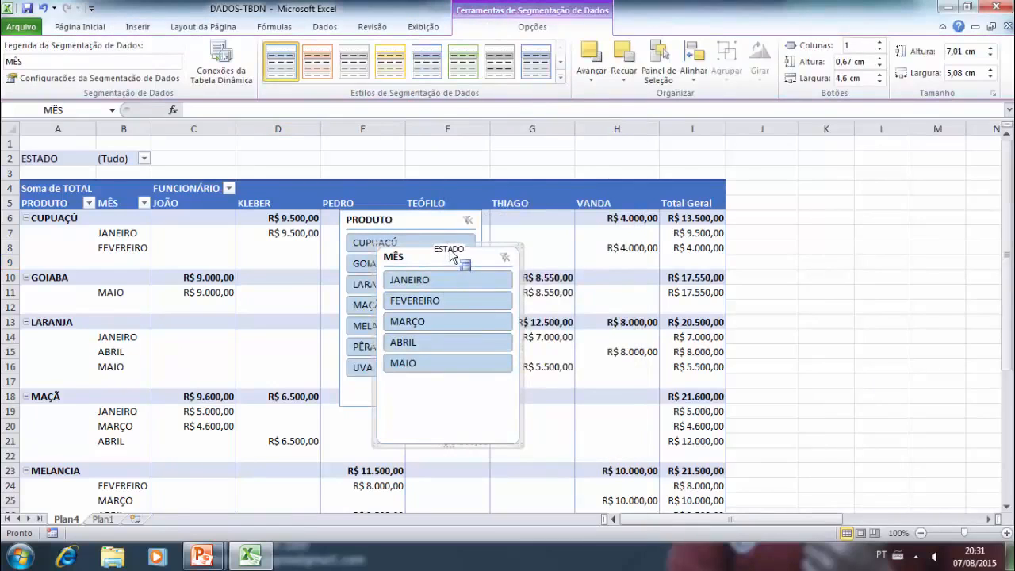
Arrange the two slicers beside the PivotTable, with PRODUTO above MÊS, and select cell E8 in the PivotTable
drag(591, 258, 810, 336)
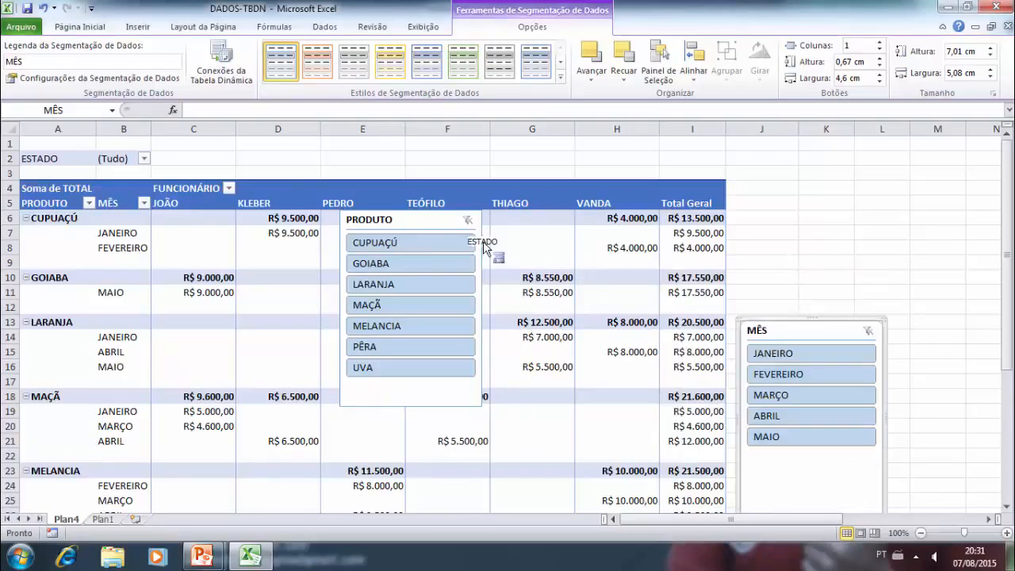
drag(418, 221, 800, 183)
click(874, 465)
drag(815, 323, 359, 256)
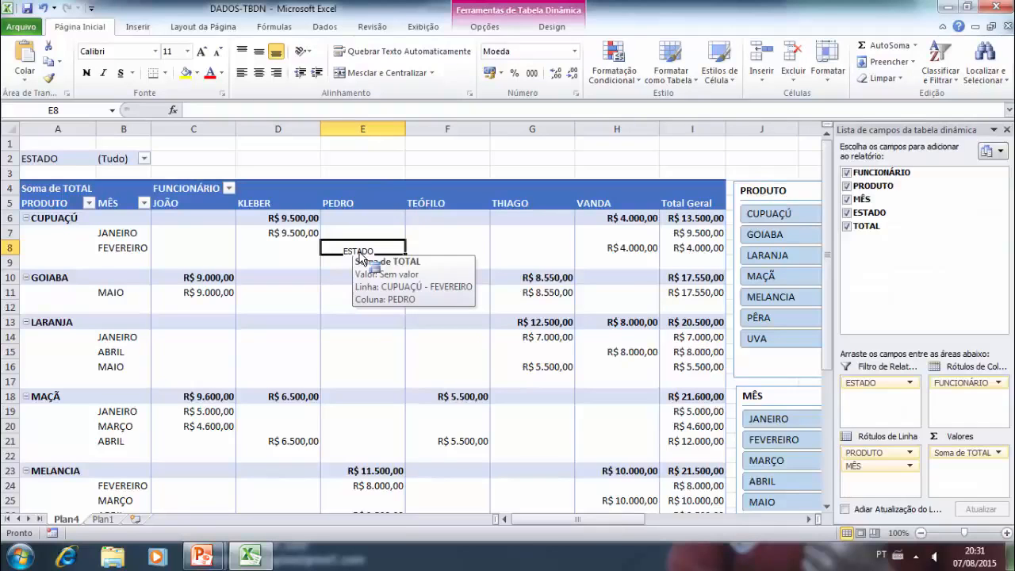
Insert a PivotChart from the PivotTable, using the clustered cylinder column type
drag(370, 275, 370, 289)
scroll(370, 285, down, 2)
scroll(364, 291, up, 4)
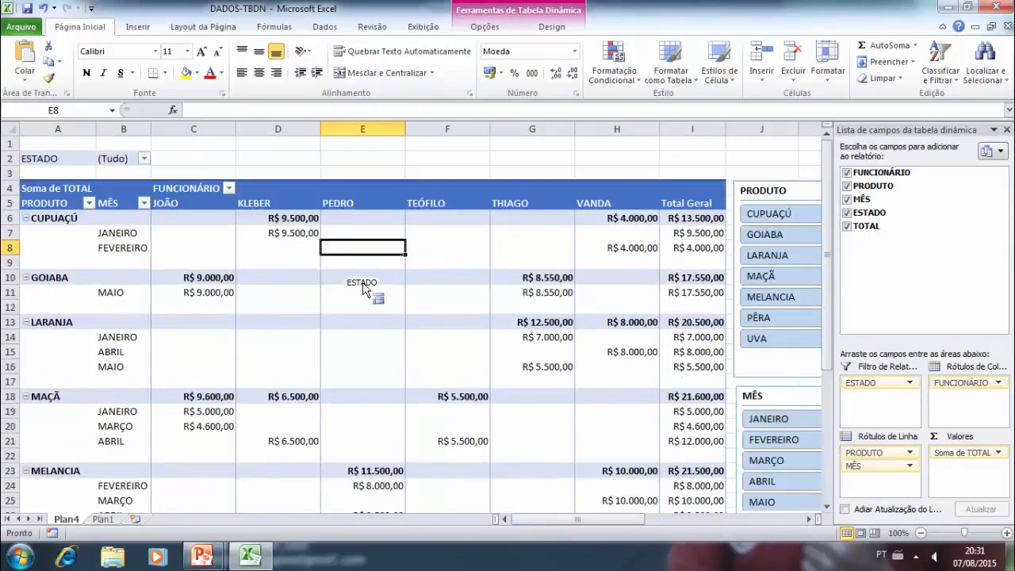
drag(363, 290, 494, 2)
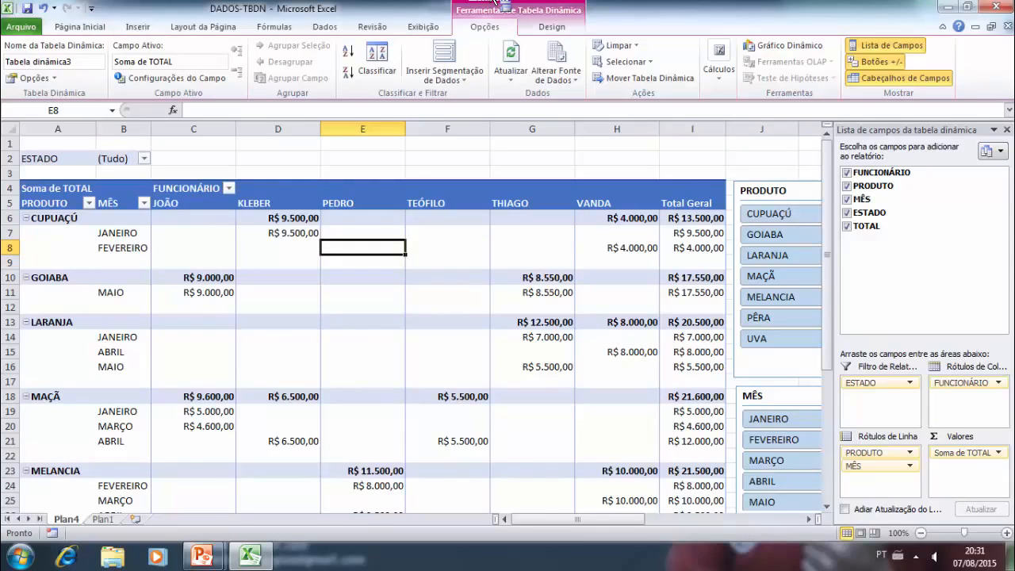
drag(505, 4, 768, 51)
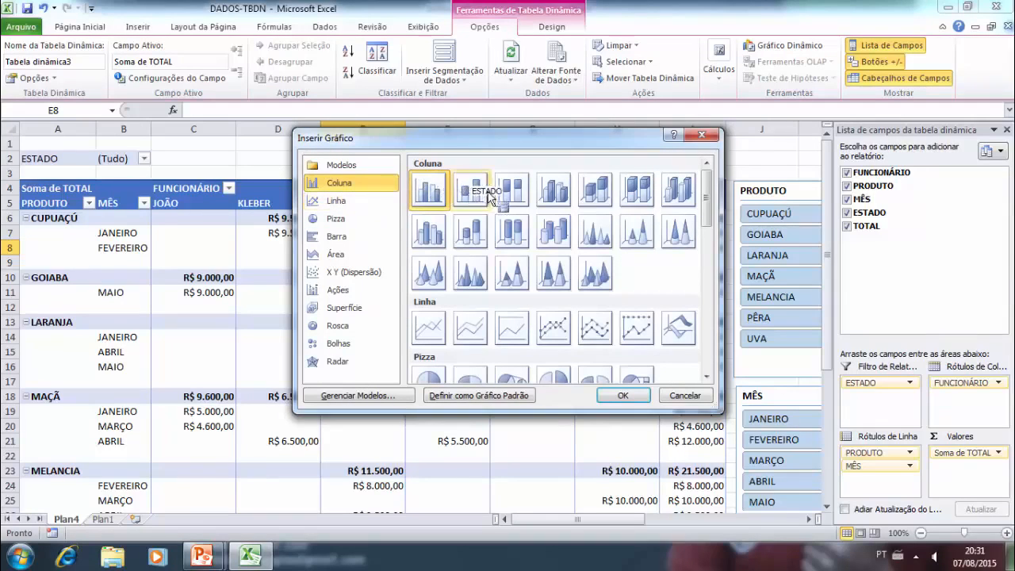
scroll(448, 295, down, 6)
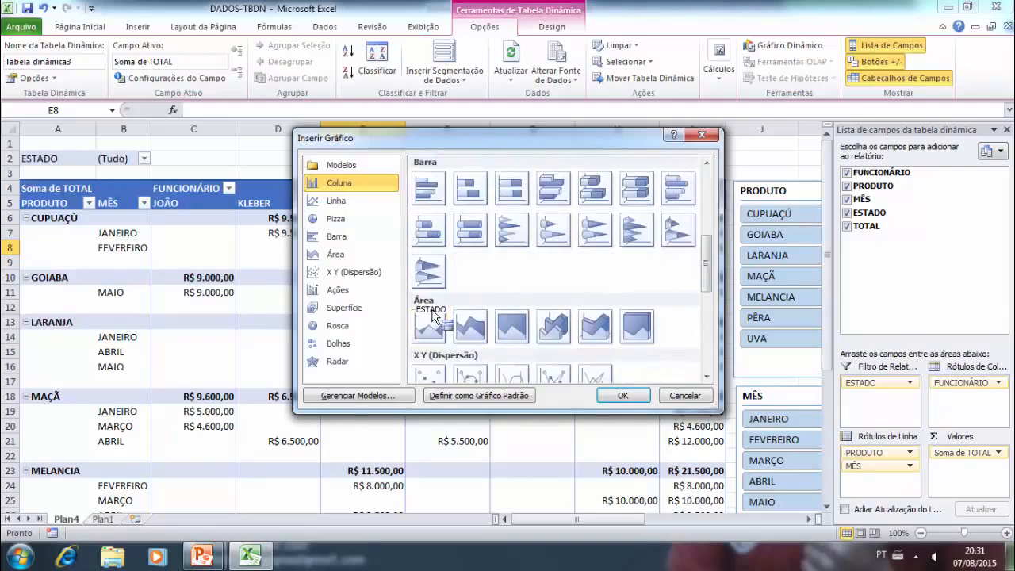
scroll(433, 301, up, 6)
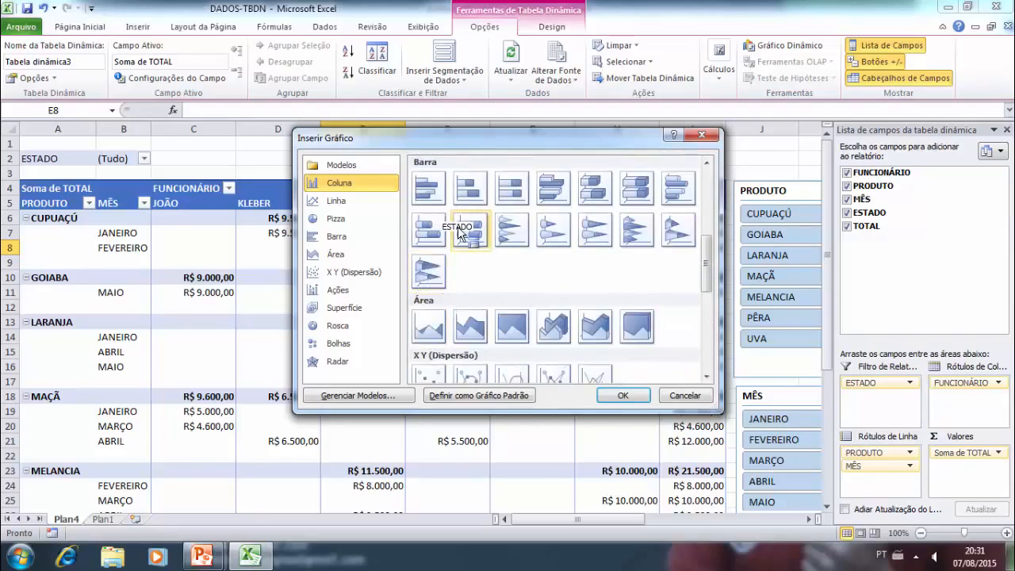
scroll(468, 234, down, 2)
scroll(486, 251, up, 2)
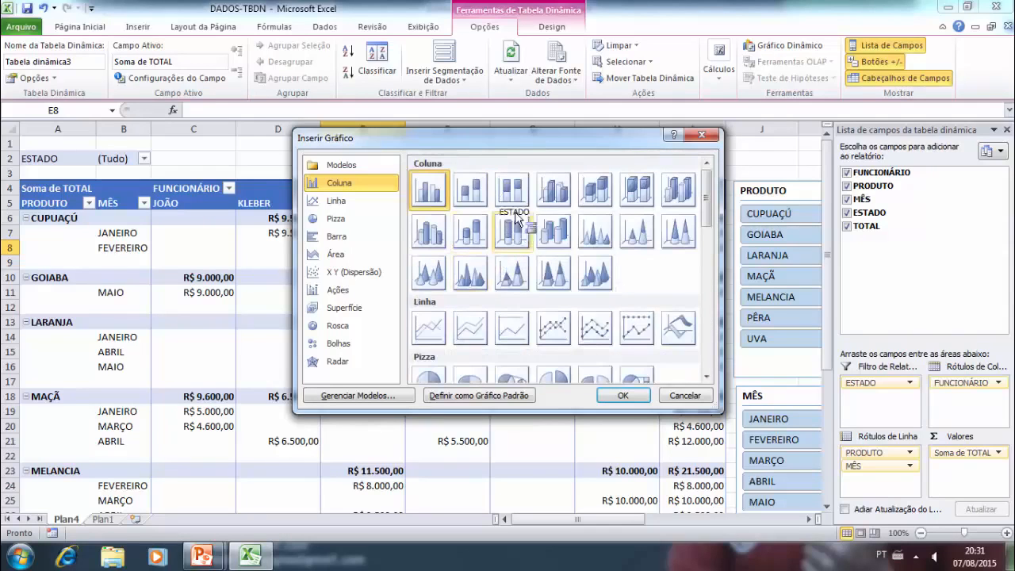
click(433, 236)
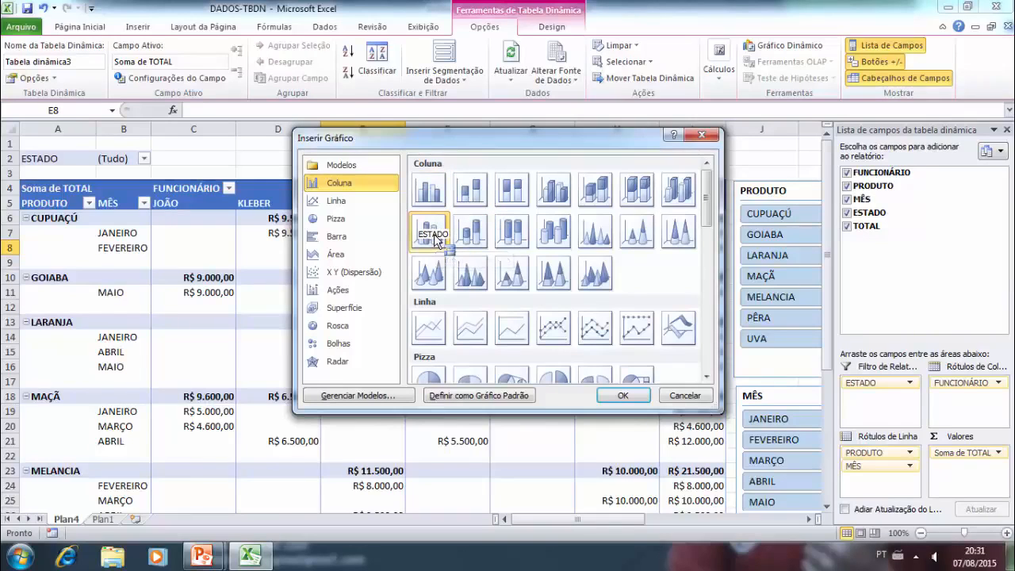
click(625, 395)
Move the PivotChart below the PivotTable and filter the data to JANEIRO and MARÇO with the MÊS slicer
drag(811, 278, 644, 379)
drag(606, 324, 781, 324)
click(777, 315)
scroll(589, 319, down, 8)
drag(583, 317, 579, 93)
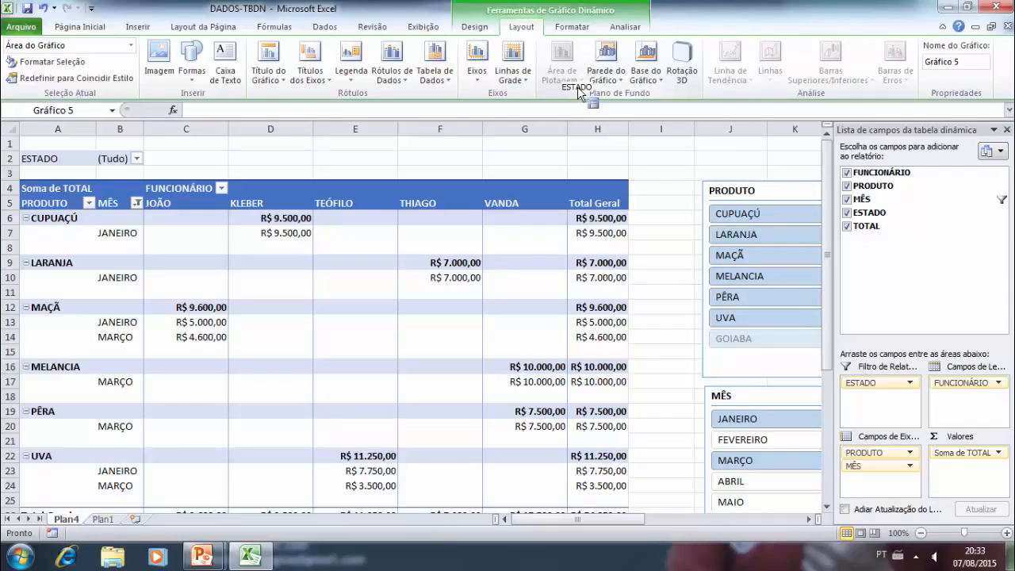
Examine the area below the PivotTable against the month-filtered data, and return to cell F8 in the PivotTable
drag(580, 94, 572, 215)
scroll(607, 193, down, 13)
scroll(578, 220, down, 4)
scroll(572, 215, up, 5)
scroll(575, 219, up, 12)
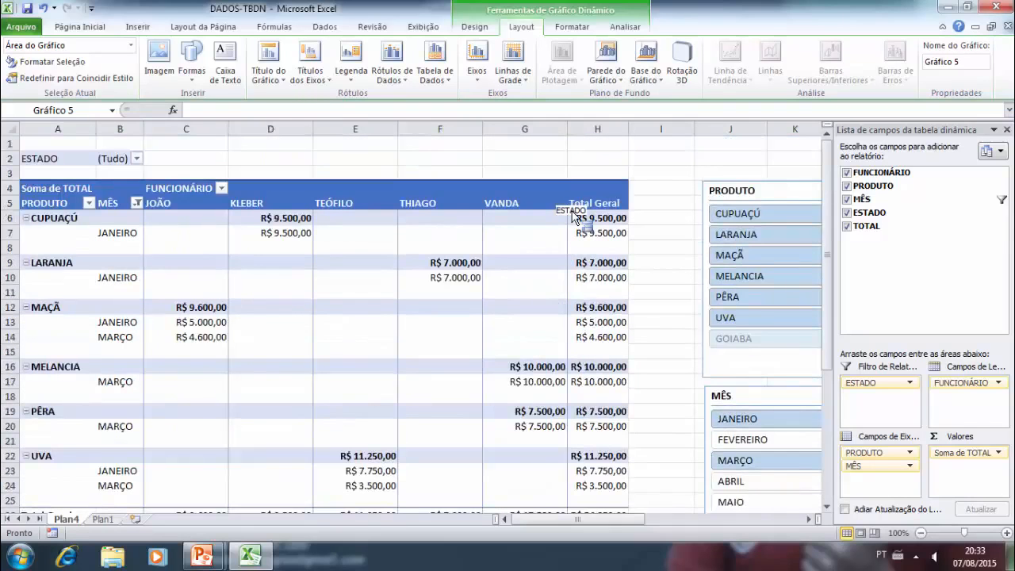
scroll(539, 223, down, 9)
drag(573, 215, 448, 254)
scroll(426, 176, up, 5)
scroll(461, 325, up, 4)
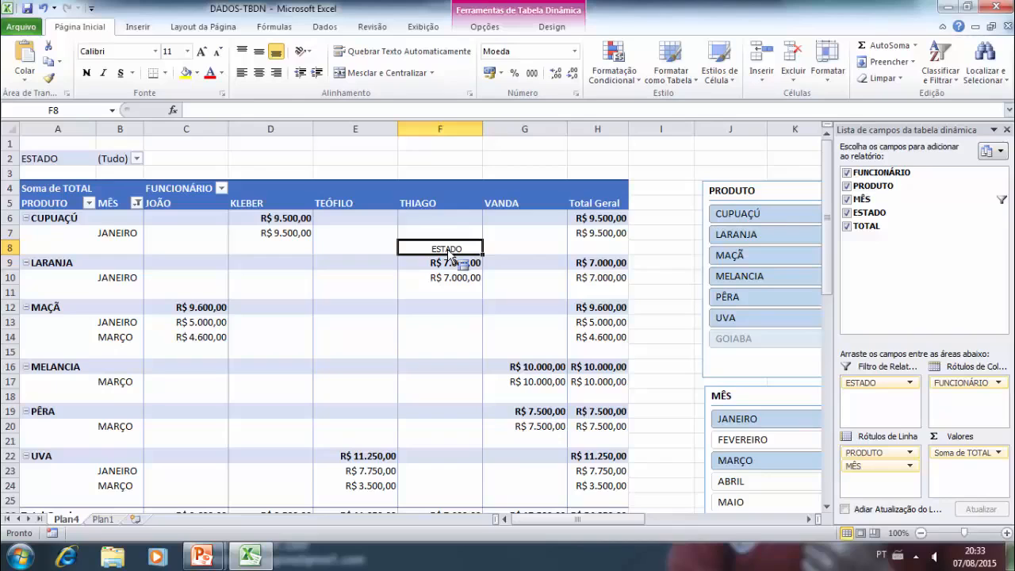
Reset the MÊS filter to include all months, and check the source data on Plan1 before returning to Plan4
drag(449, 254, 948, 184)
click(1002, 202)
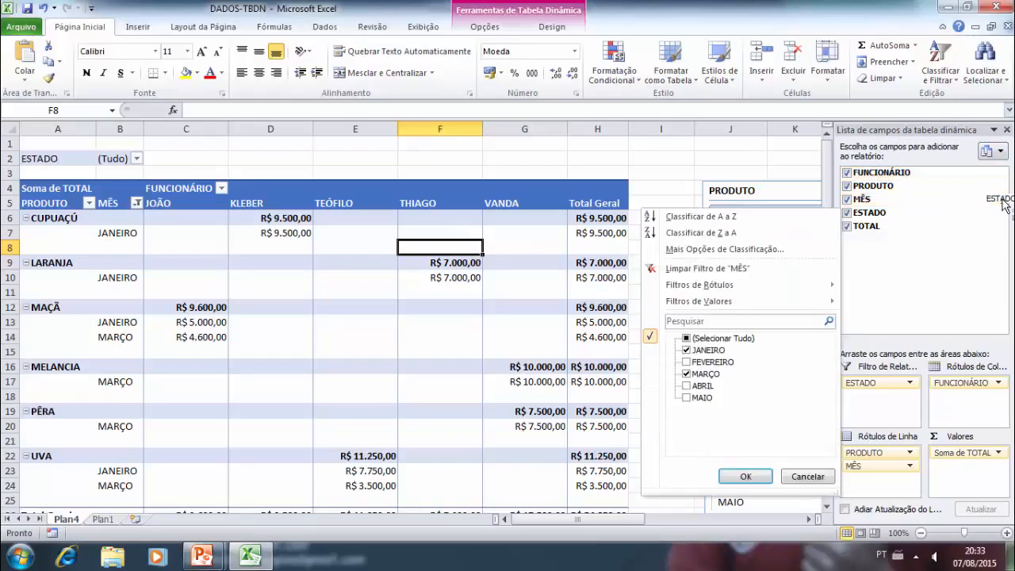
click(684, 339)
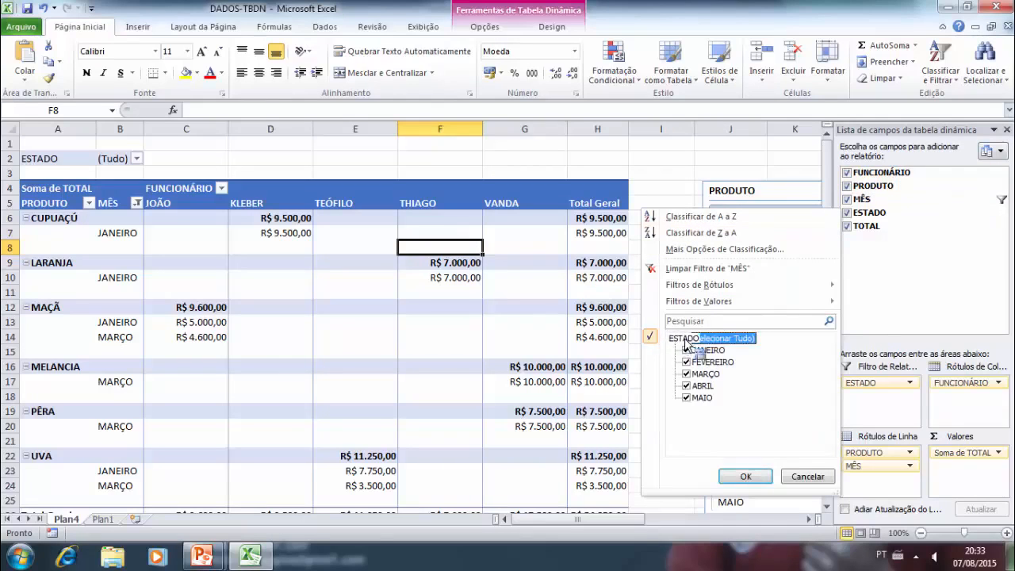
click(743, 476)
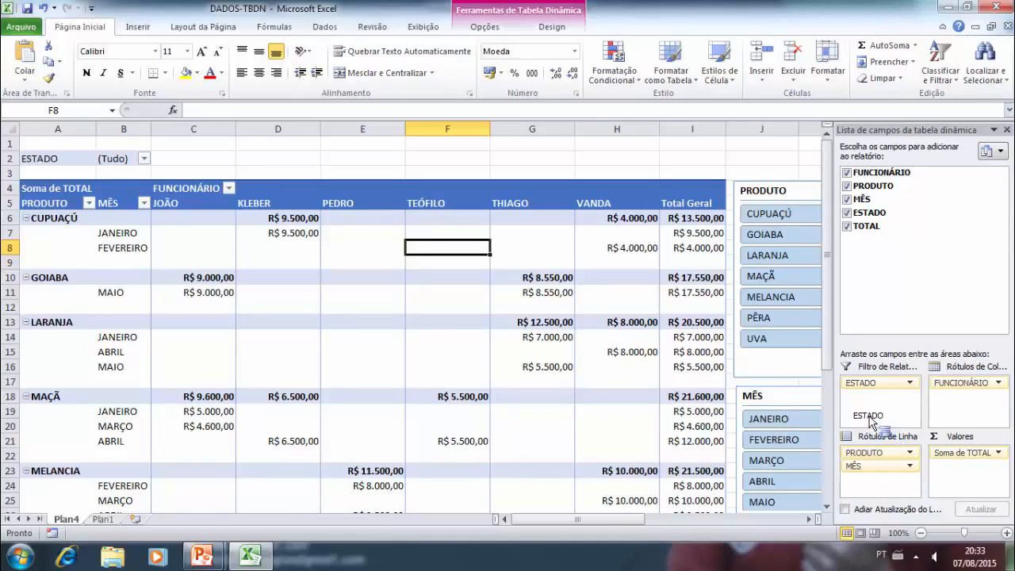
click(111, 520)
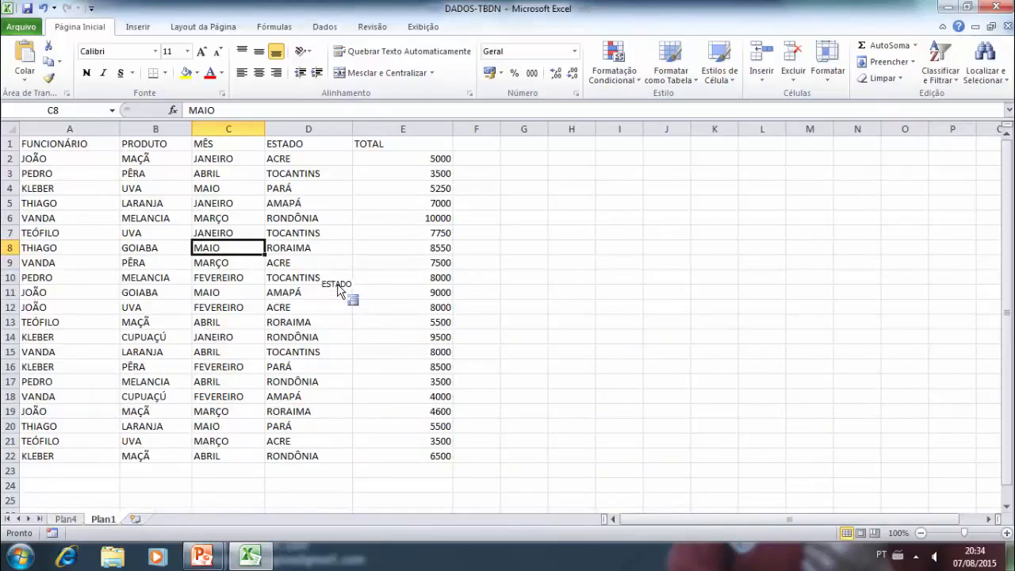
drag(75, 523, 492, 450)
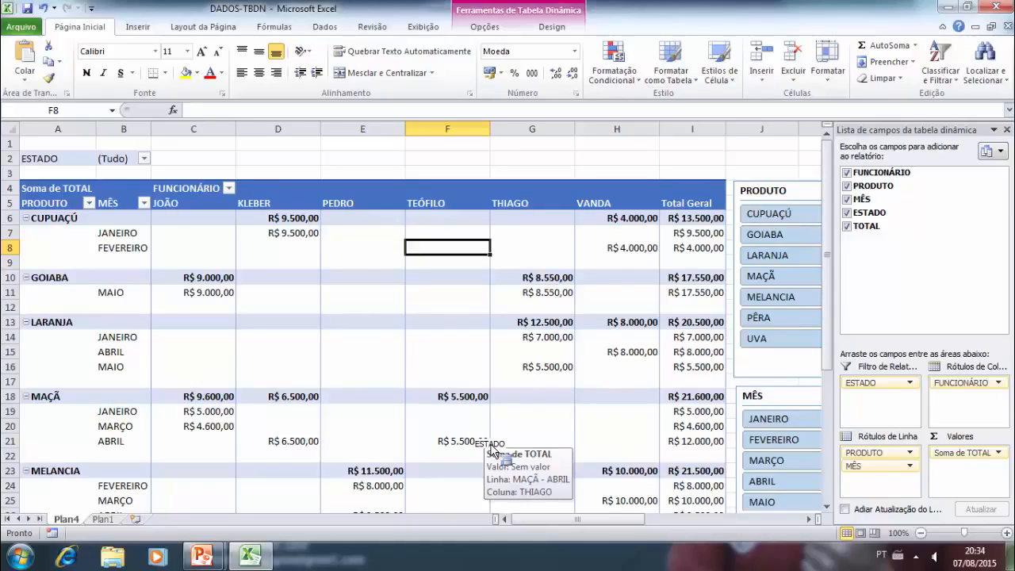
Save a copy of the workbook in the Documentos library under the file name Aula11
drag(491, 448, 342, 329)
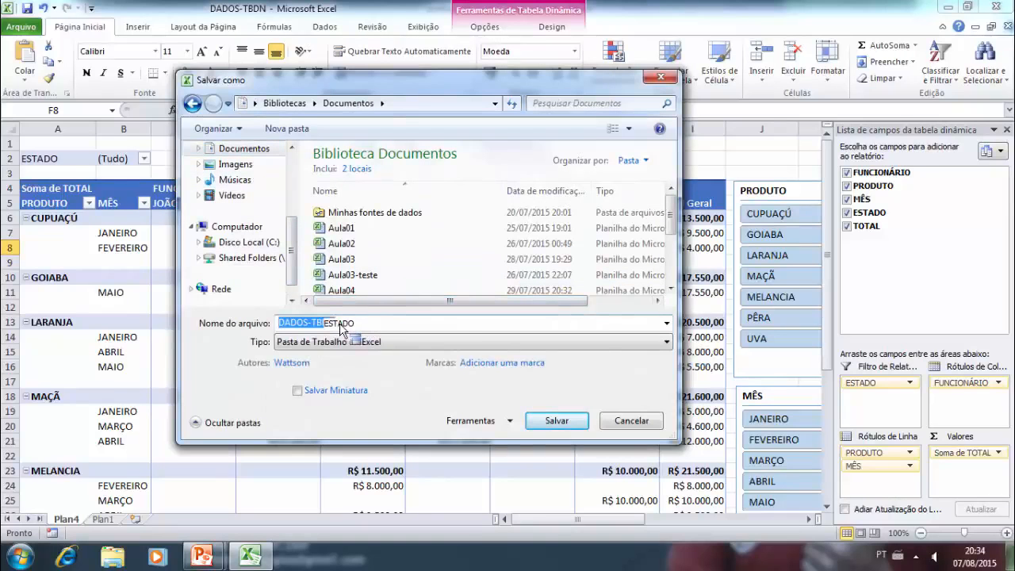
text(aULA)
key(BackSpace)
key(BackSpace)
key(BackSpace)
key(BackSpace)
text(aULA)
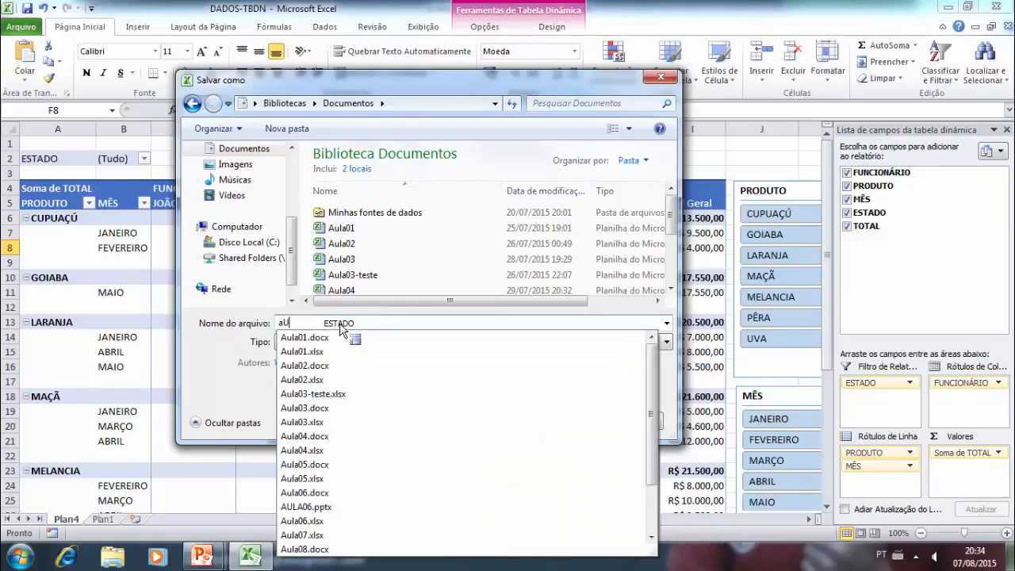
key(BackSpace)
key(BackSpace)
key(BackSpace)
key(BackSpace)
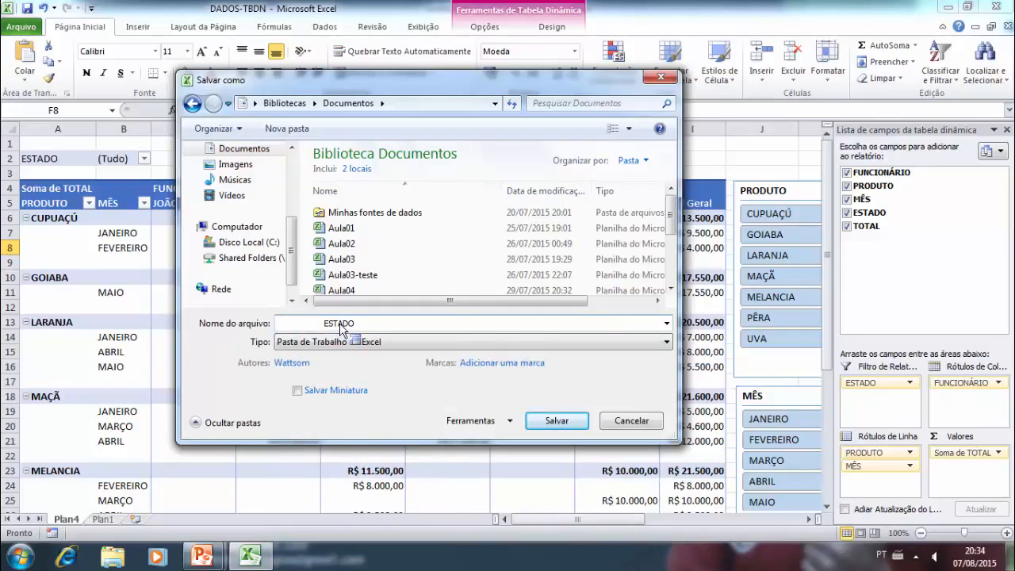
text(Aula11)
click(547, 421)
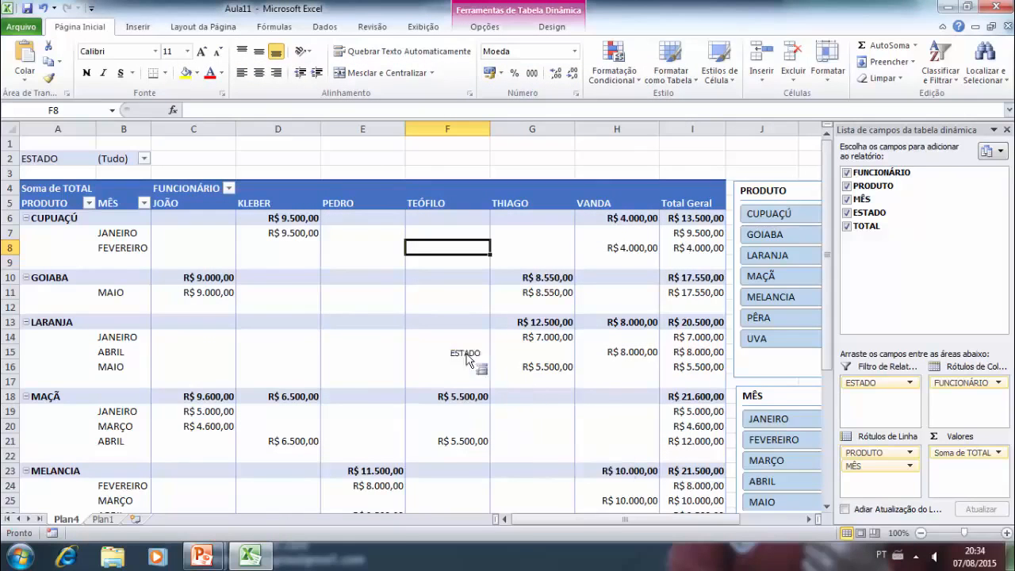
click(420, 326)
drag(420, 326, 423, 332)
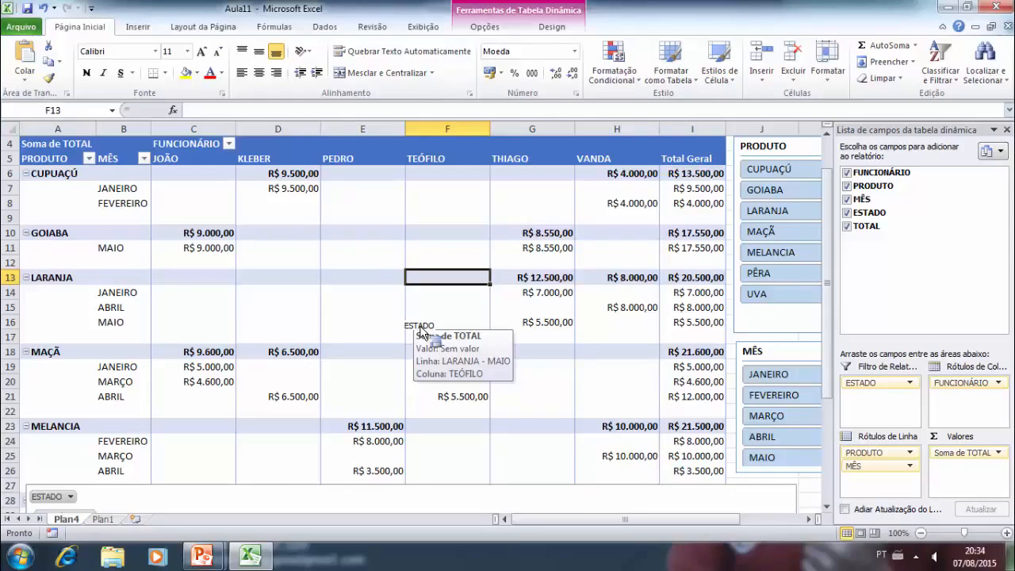
drag(421, 331, 558, 97)
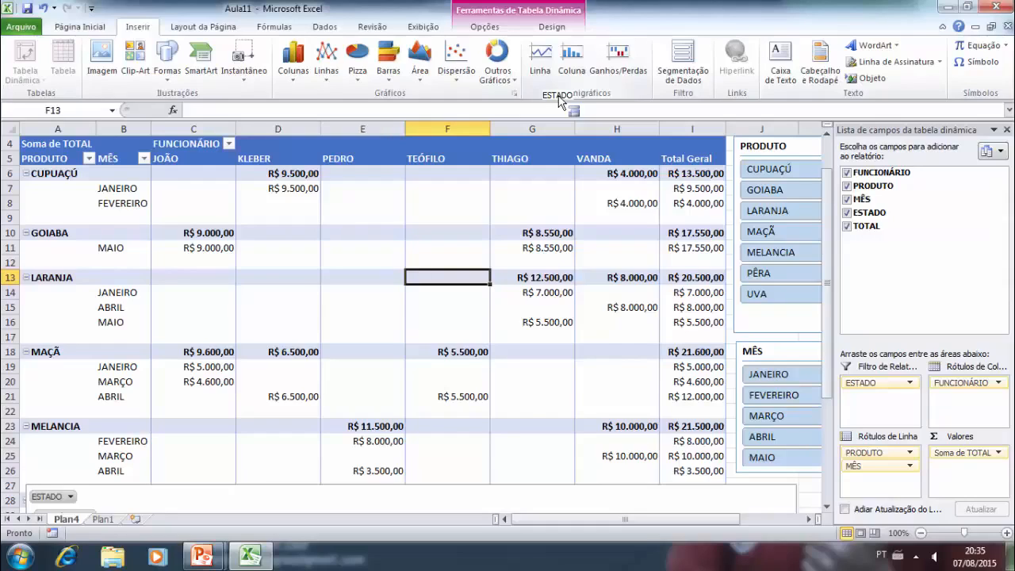
drag(560, 100, 549, 104)
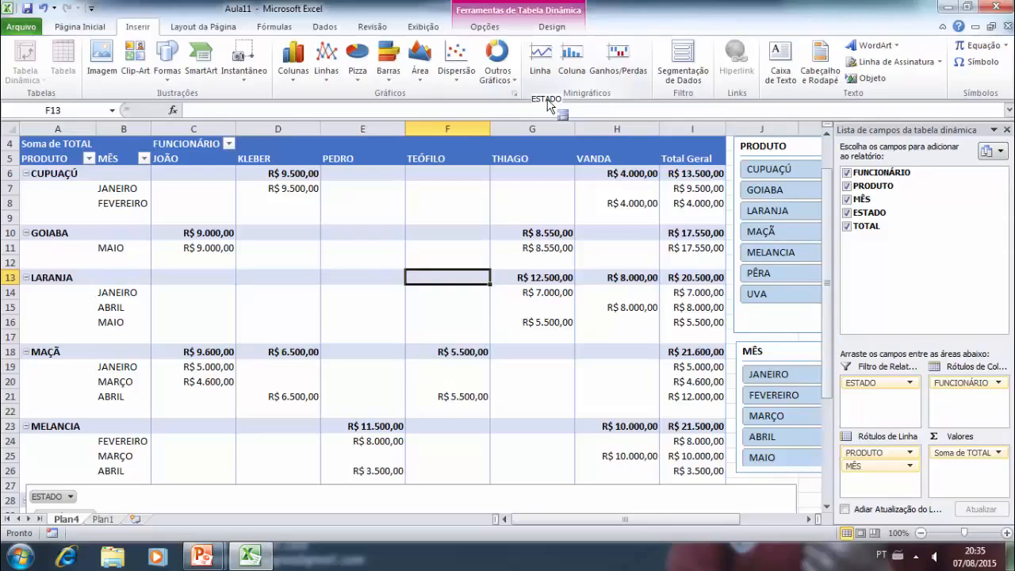
drag(548, 105, 905, 570)
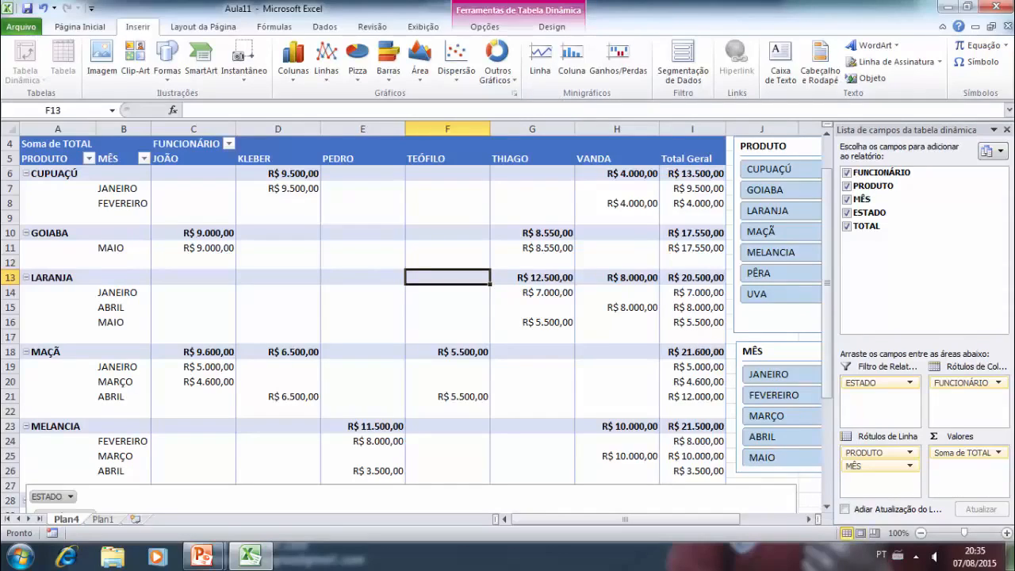